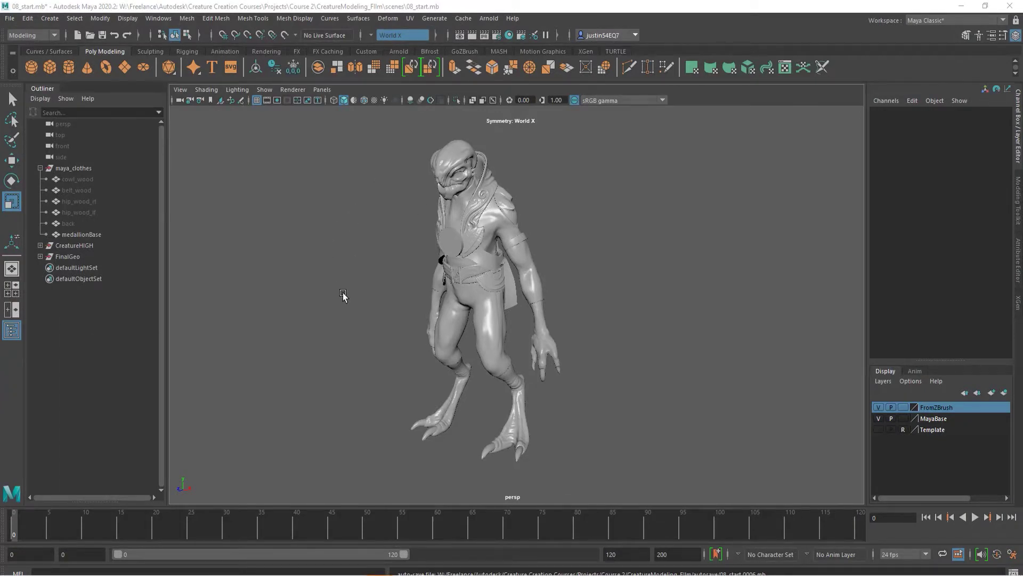
Examine the creature model from its legs up to the head and eye area, then its torso.
alt+drag(343, 297, 381, 311)
alt+right_drag(382, 311, 475, 332)
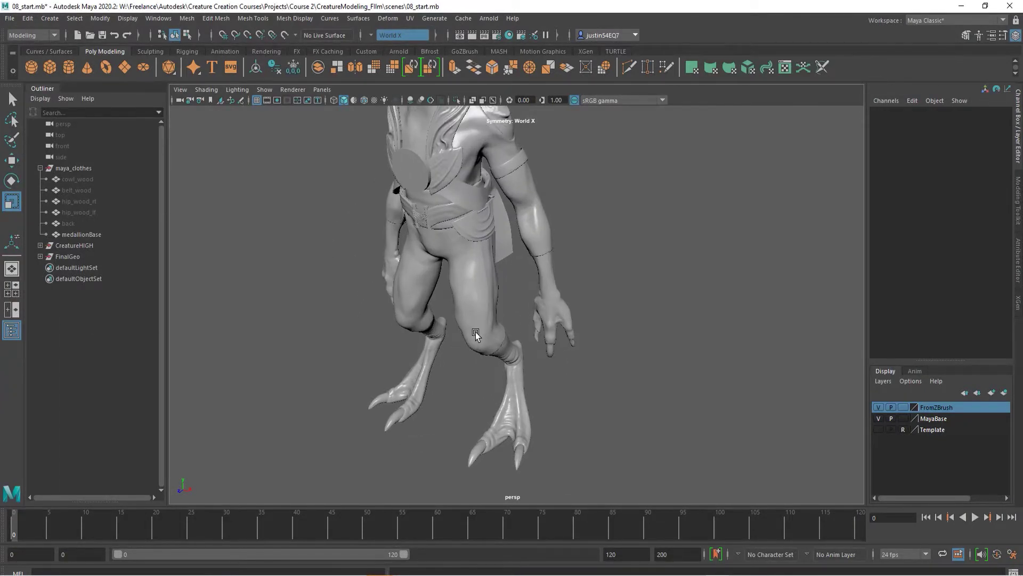
alt+drag(476, 331, 470, 338)
alt+middle_drag(471, 338, 463, 367)
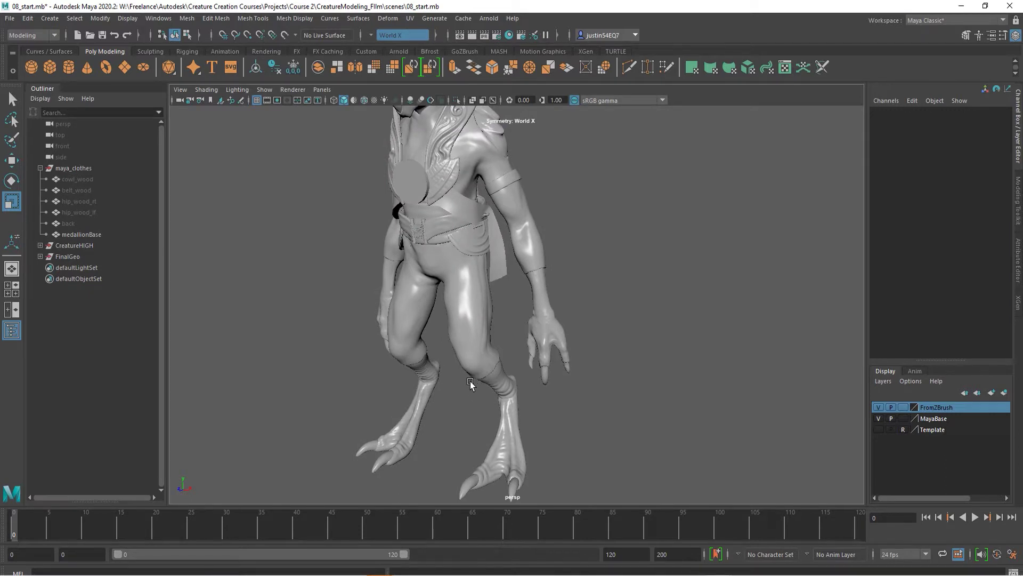
alt+middle_drag(466, 262, 503, 402)
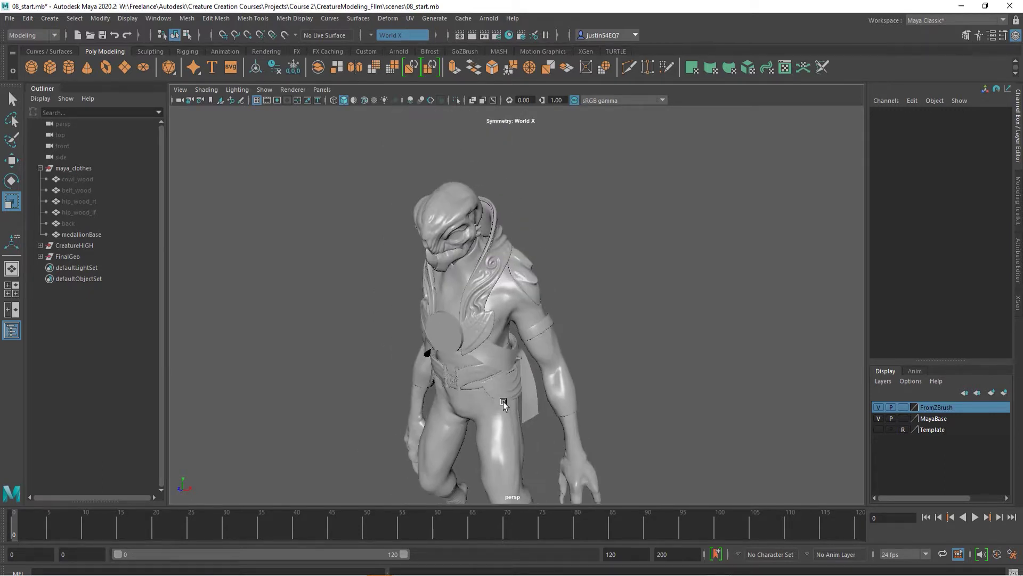
alt+right_drag(483, 288, 638, 314)
alt+drag(639, 316, 516, 354)
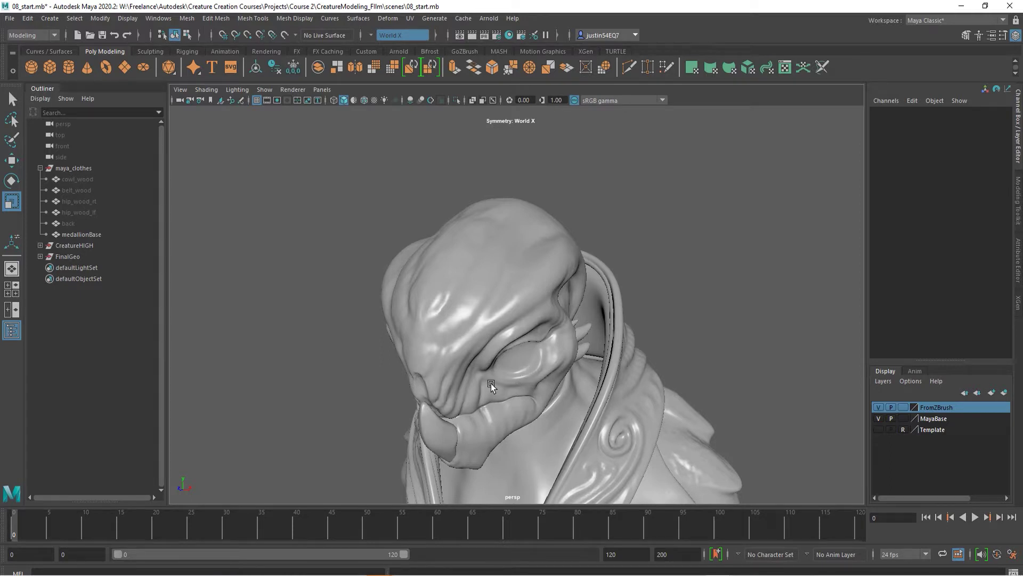
alt+drag(523, 376, 472, 365)
scroll(472, 364, down, 2)
alt+middle_drag(516, 368, 499, 238)
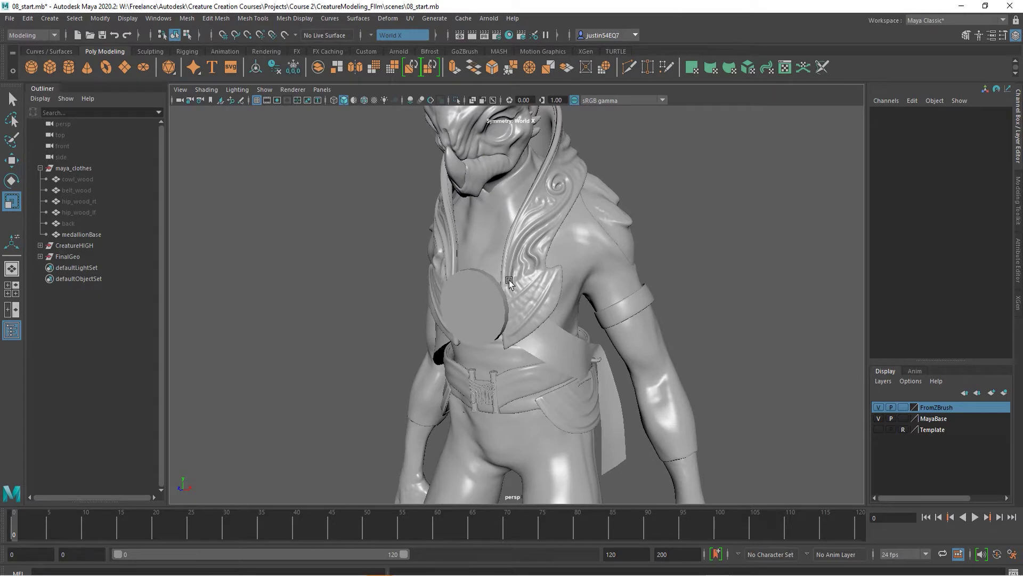
Create a polygon sphere primitive at the origin.
click(53, 20)
mouse_move(68, 61)
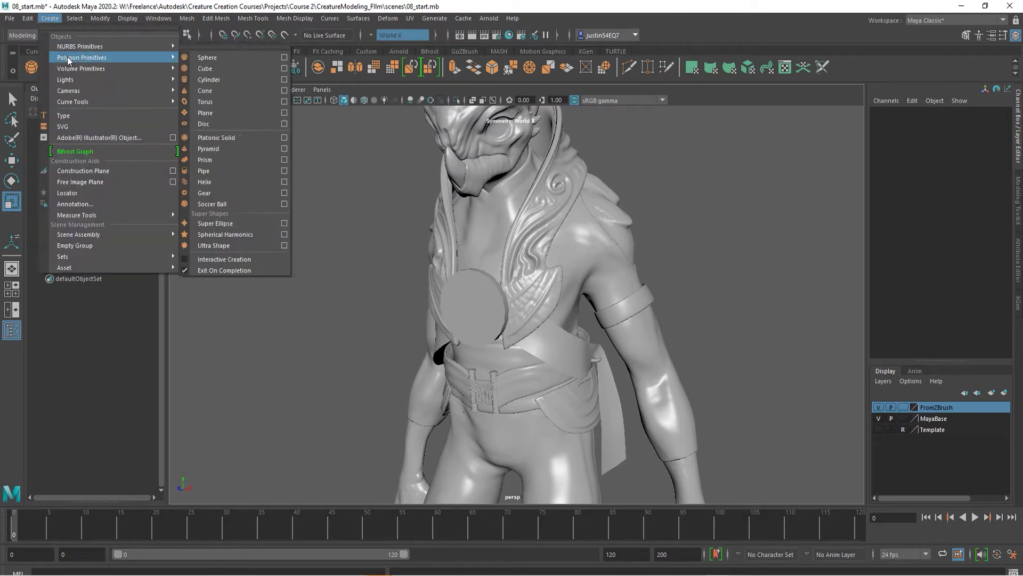
click(221, 58)
alt+drag(680, 395, 676, 298)
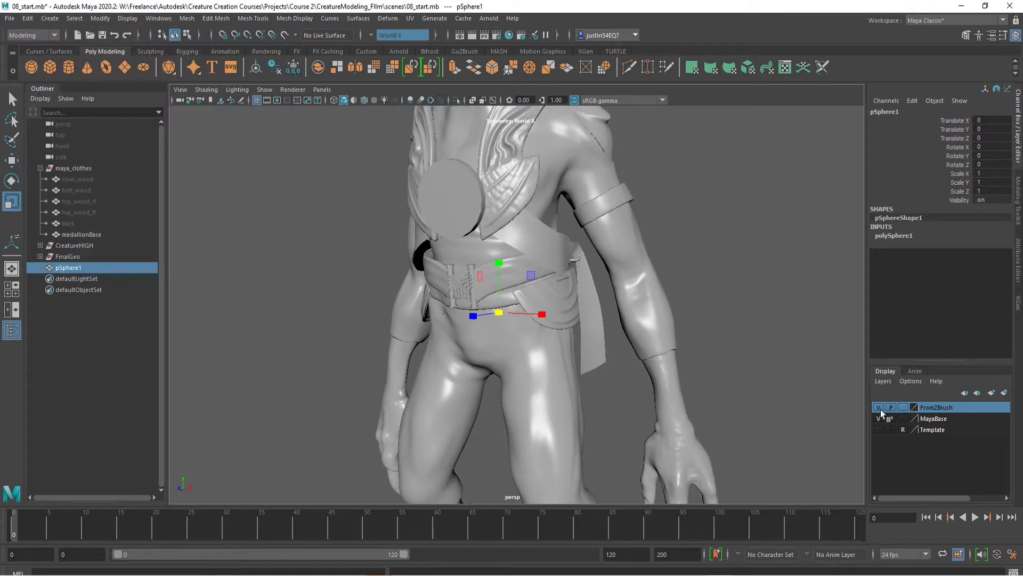
Turn off the FromZBrush display layer's visibility and add the FinalGeo group to that layer.
click(40, 168)
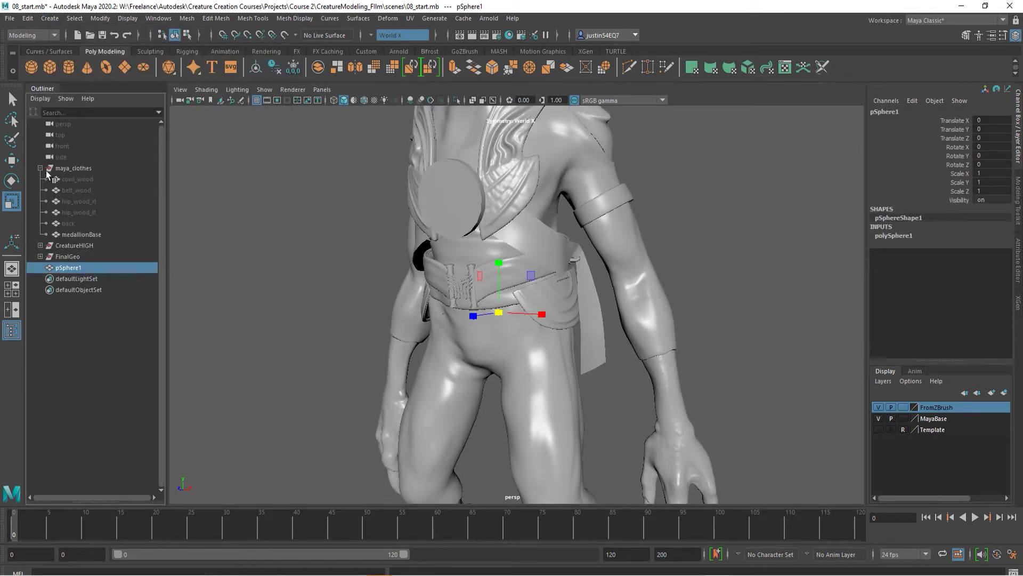
click(879, 407)
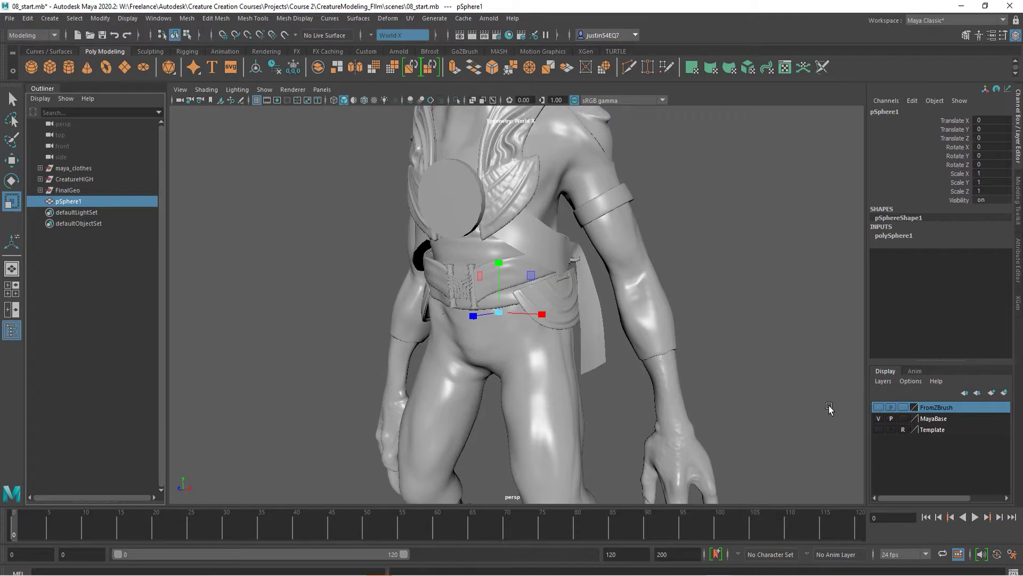
click(67, 191)
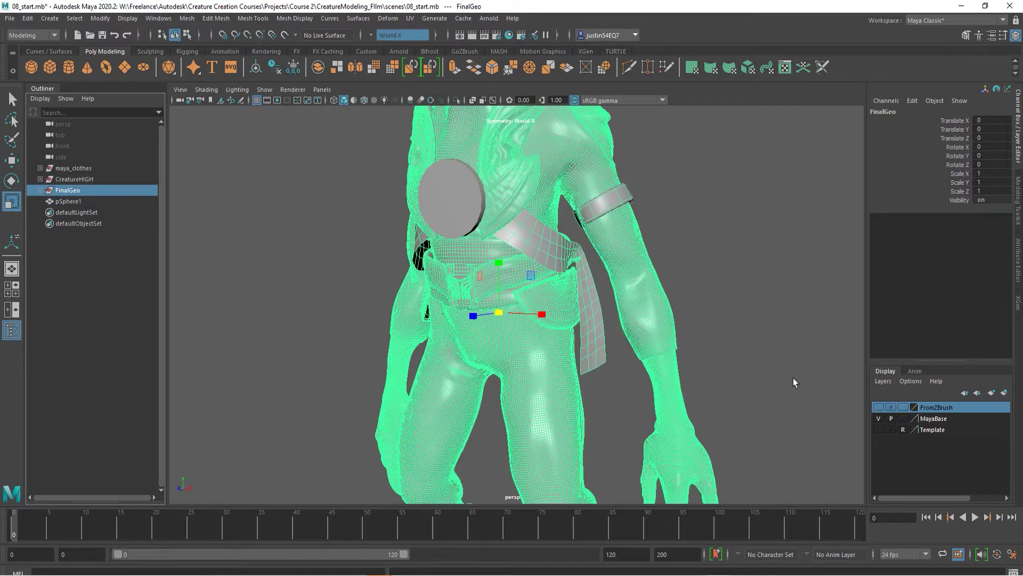
right_click(943, 410)
click(939, 433)
click(571, 287)
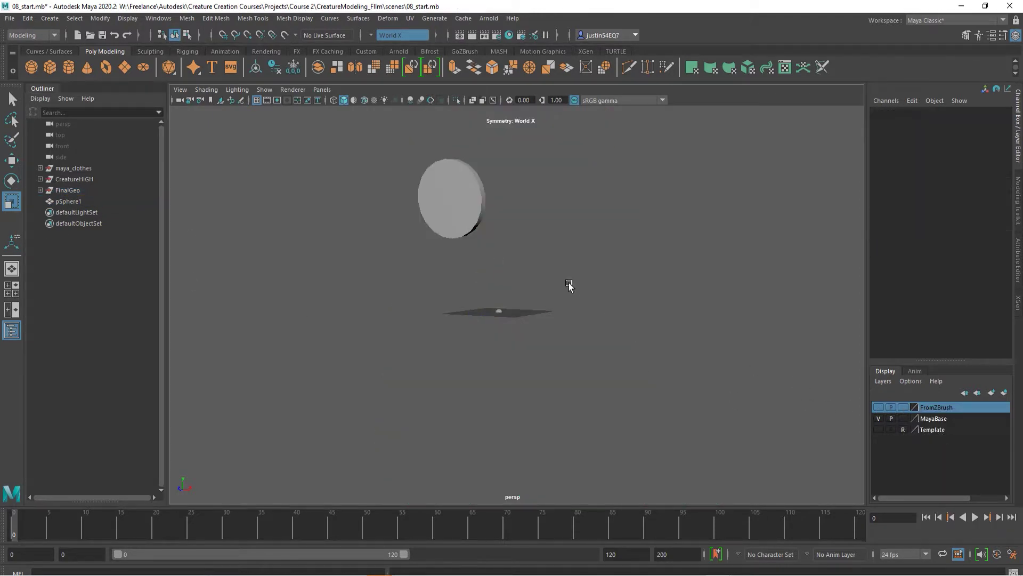
Set the polygon sphere's radius to 3.
click(501, 311)
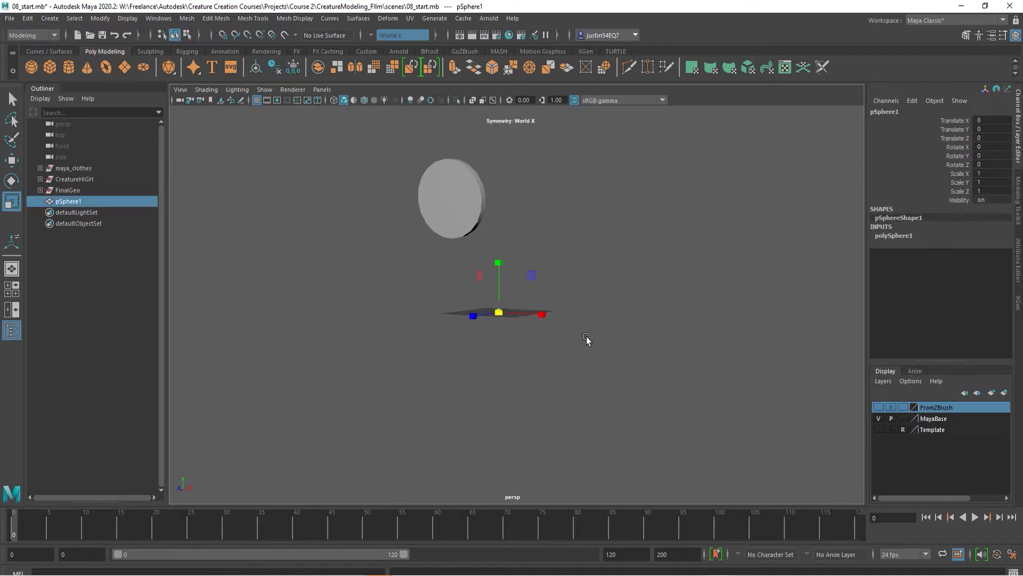
key(f)
alt+drag(569, 353, 663, 353)
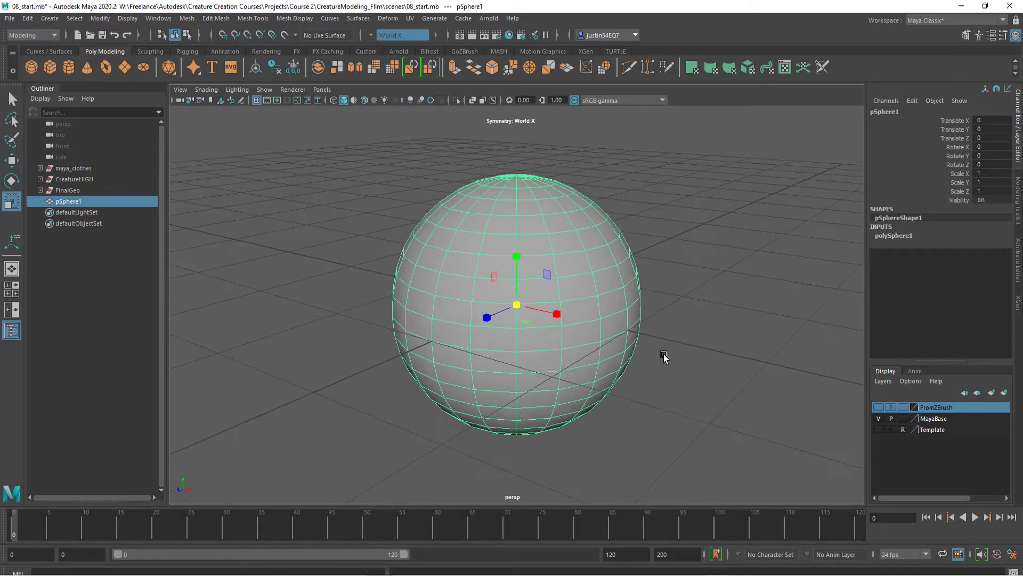
click(884, 239)
click(938, 243)
middle_drag(731, 263, 736, 267)
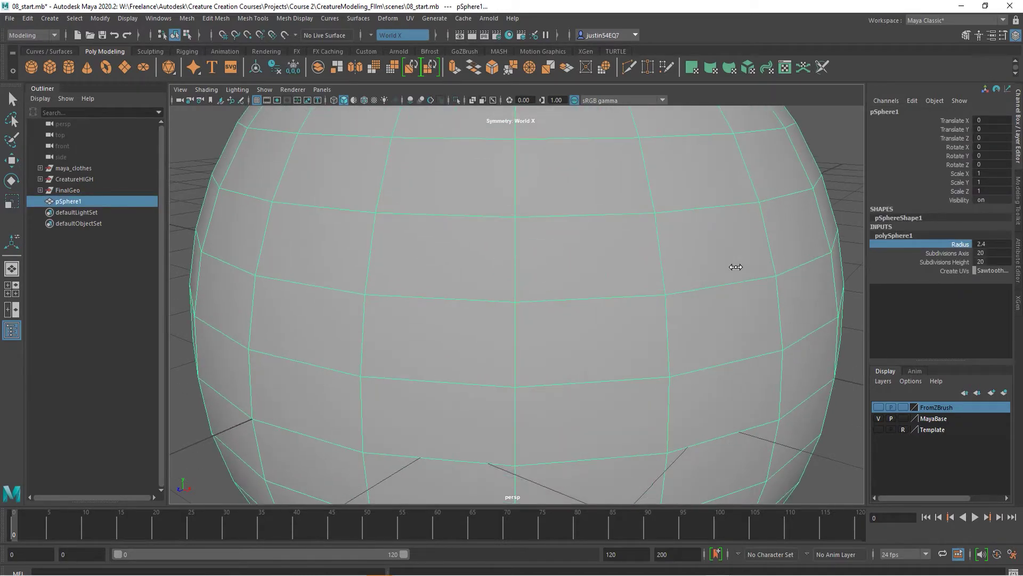
click(983, 244)
text(3)
key(Return)
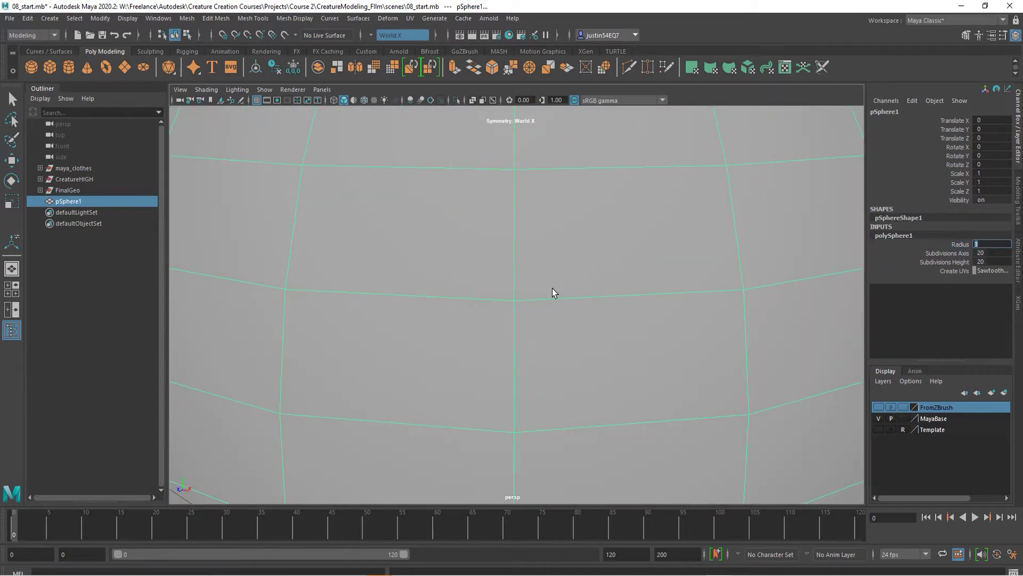
Rotate the sphere to exactly 90 degrees in X so its pole points forward.
key(f)
alt+right_drag(530, 283, 567, 320)
alt+middle_drag(616, 307, 583, 342)
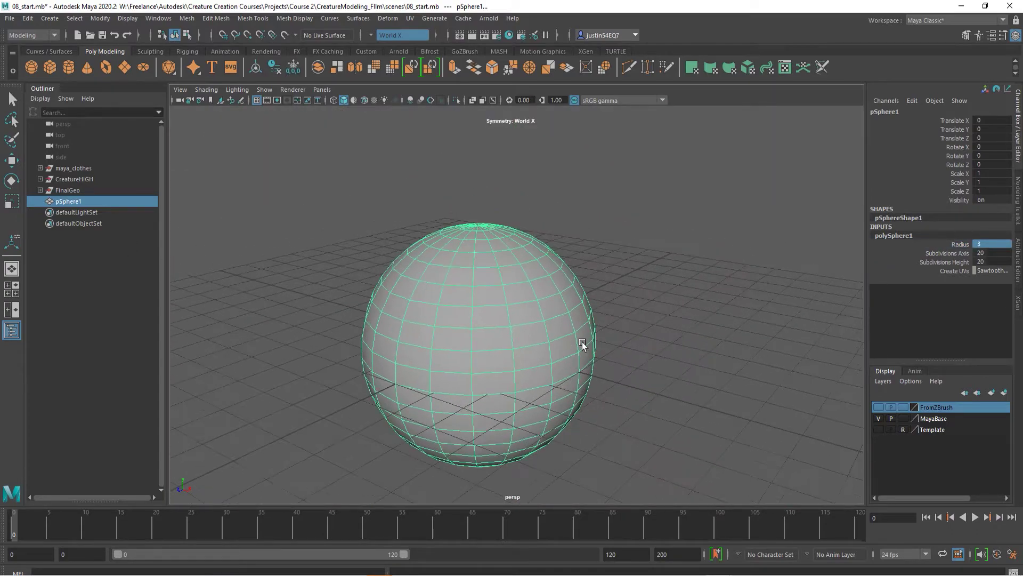
alt+drag(582, 345, 558, 312)
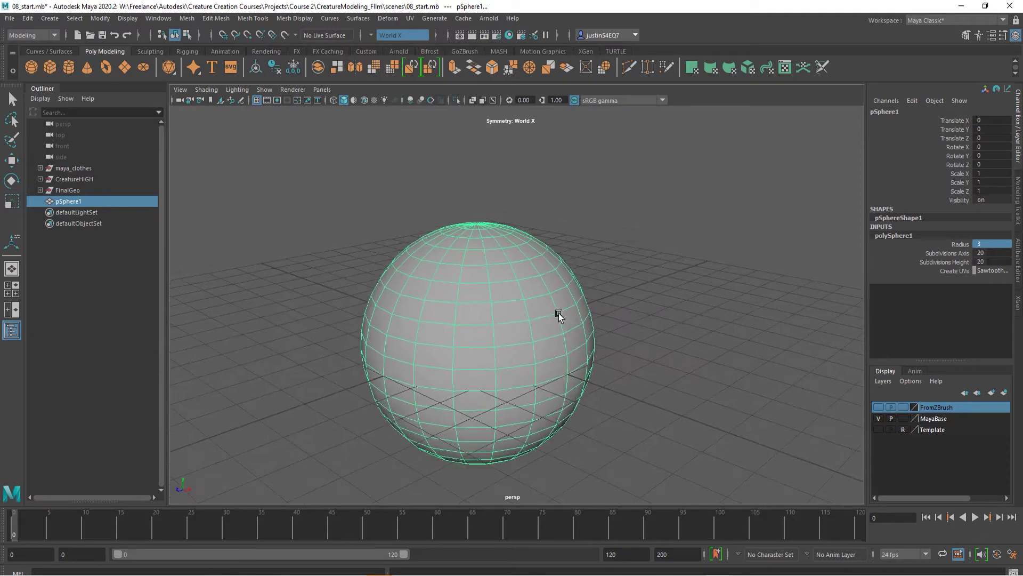
key(e)
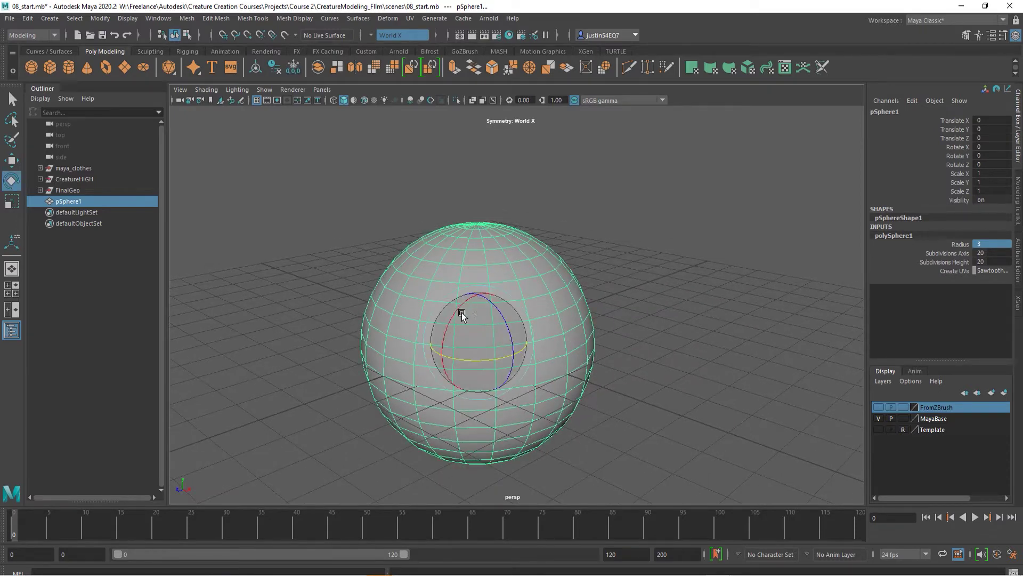
drag(459, 306, 442, 363)
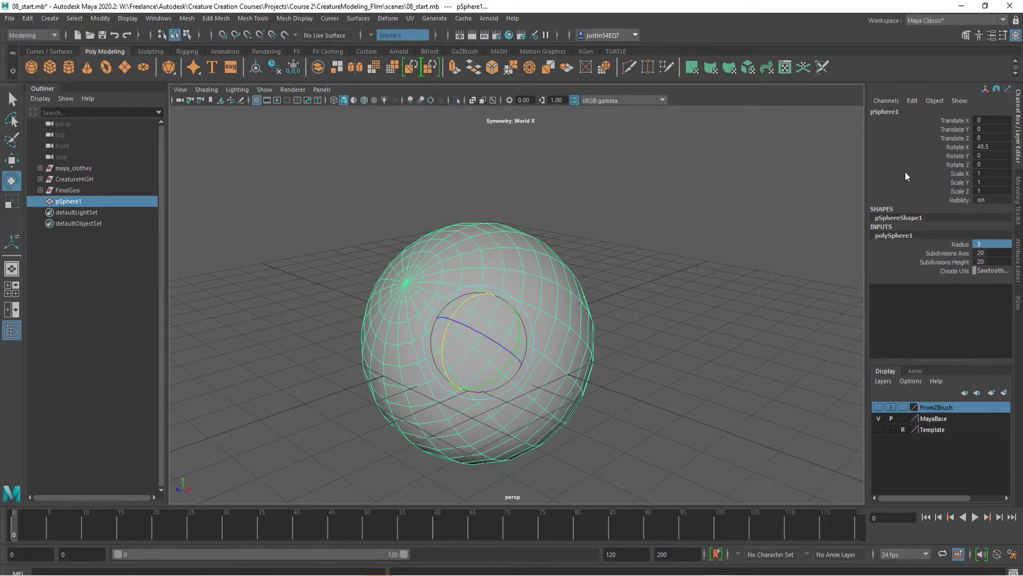
double_click(988, 147)
text(90)
key(Return)
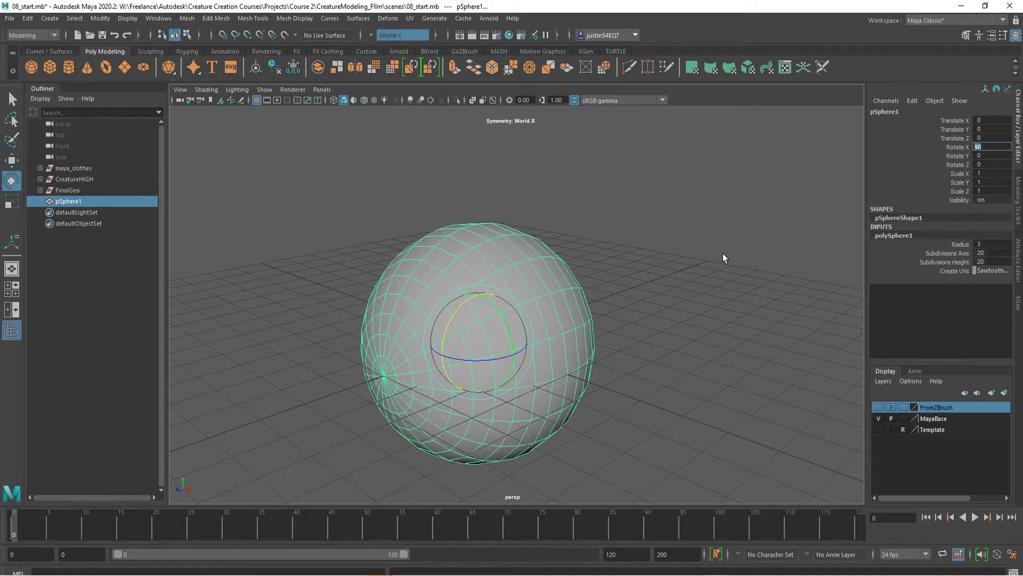
Reduce the sphere's height subdivisions to 16.
alt+drag(573, 332, 551, 318)
alt+middle_drag(557, 328, 632, 305)
alt+drag(514, 320, 540, 332)
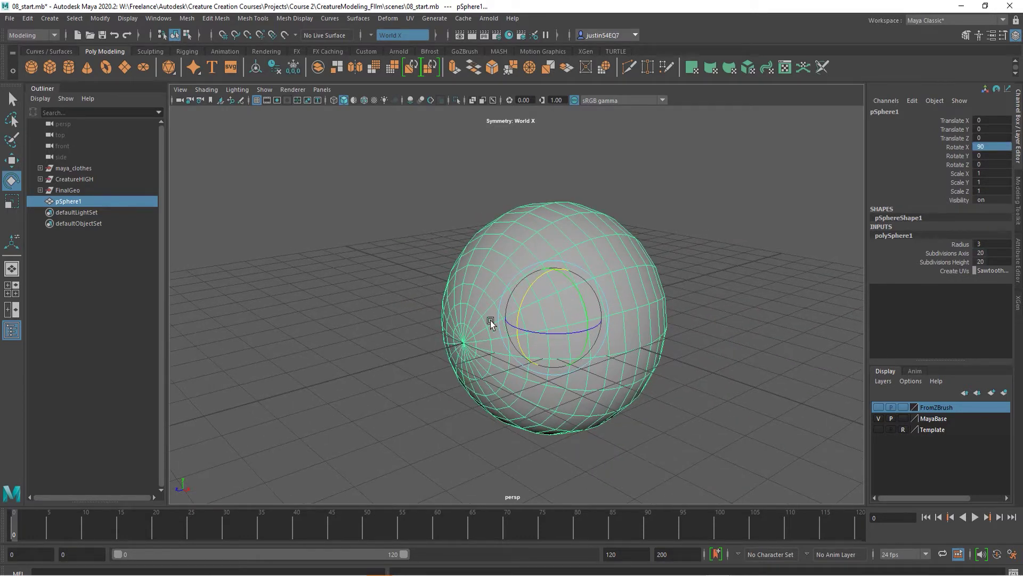
key(f)
alt+drag(750, 322, 766, 269)
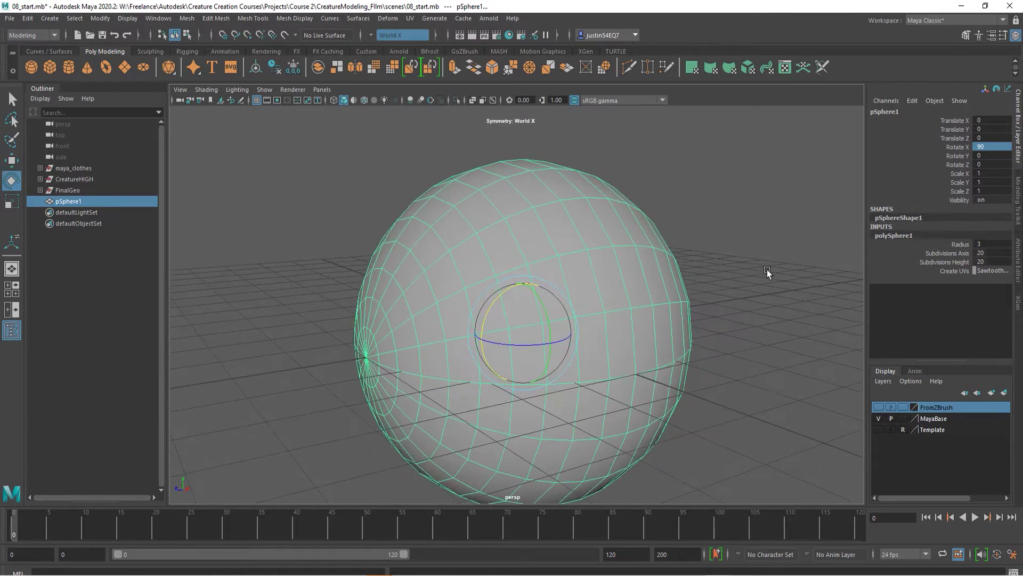
click(951, 261)
middle_drag(821, 283, 797, 288)
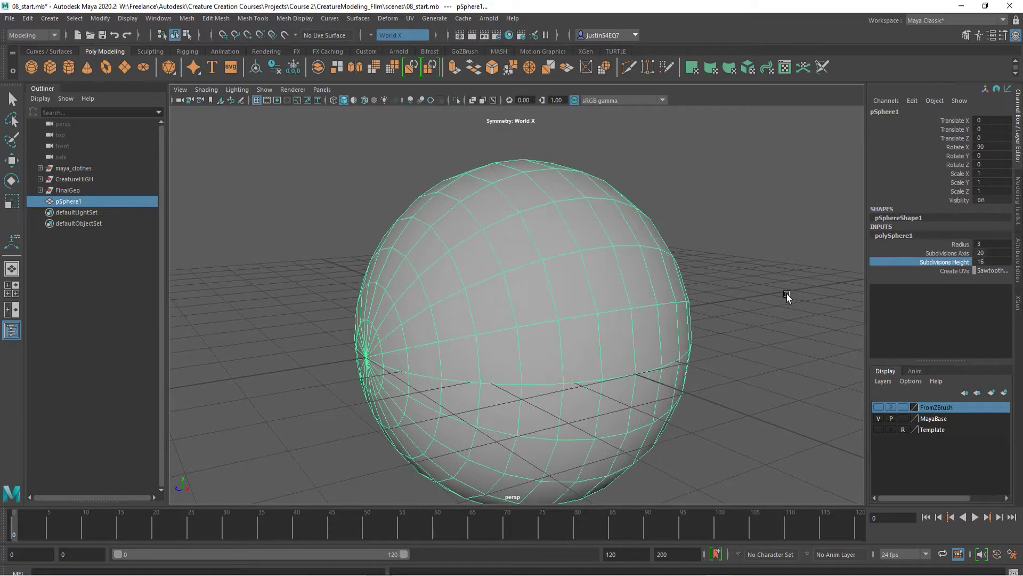
Duplicate the sphere in place.
alt+drag(787, 296, 616, 286)
alt+drag(656, 350, 673, 338)
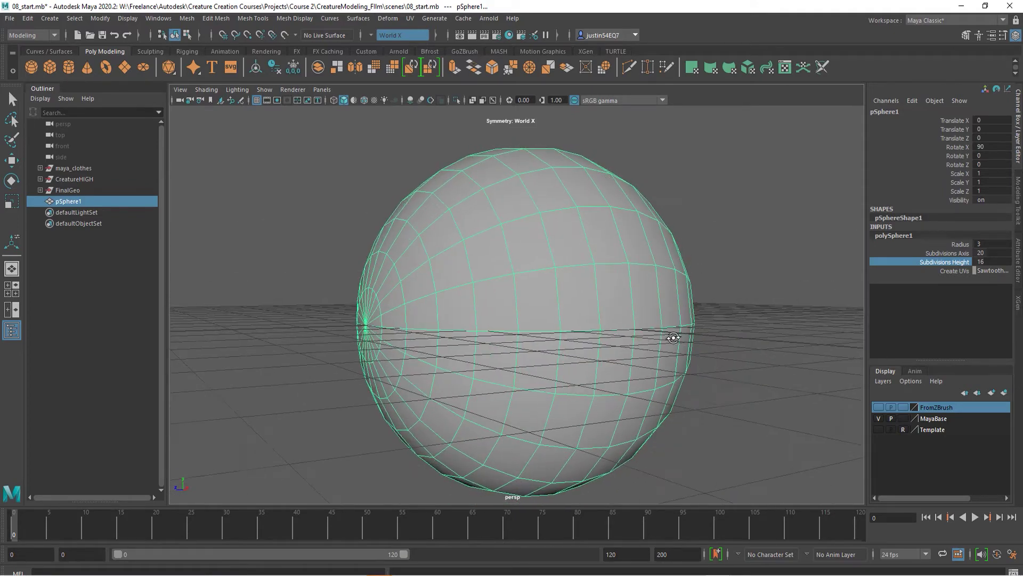
alt+right_drag(654, 344, 672, 341)
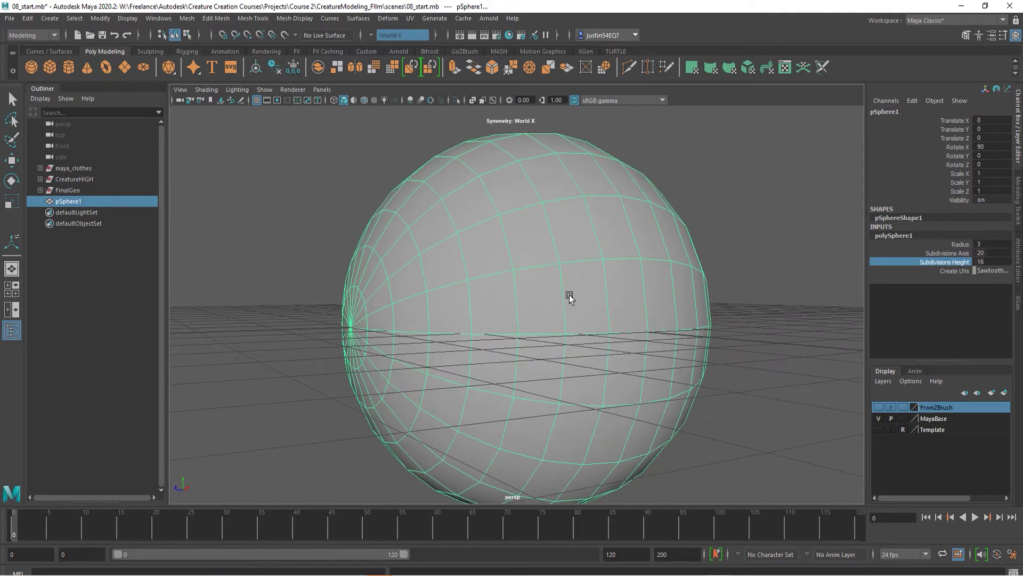
key(ctrl+d)
key(e)
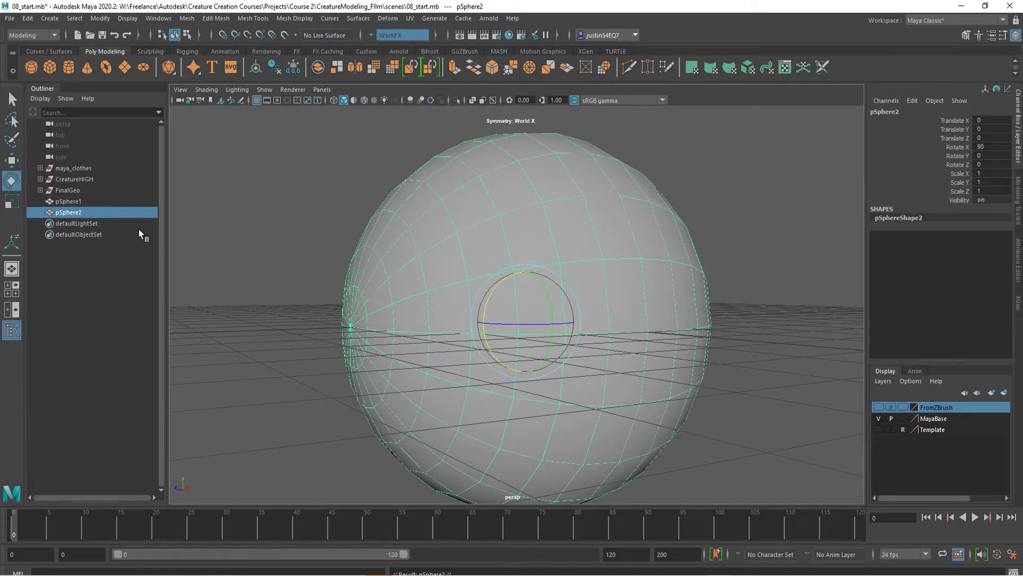
Scale the original sphere, pSphere1, uniformly to 1.005 so it sits just outside the duplicate.
click(68, 202)
key(r)
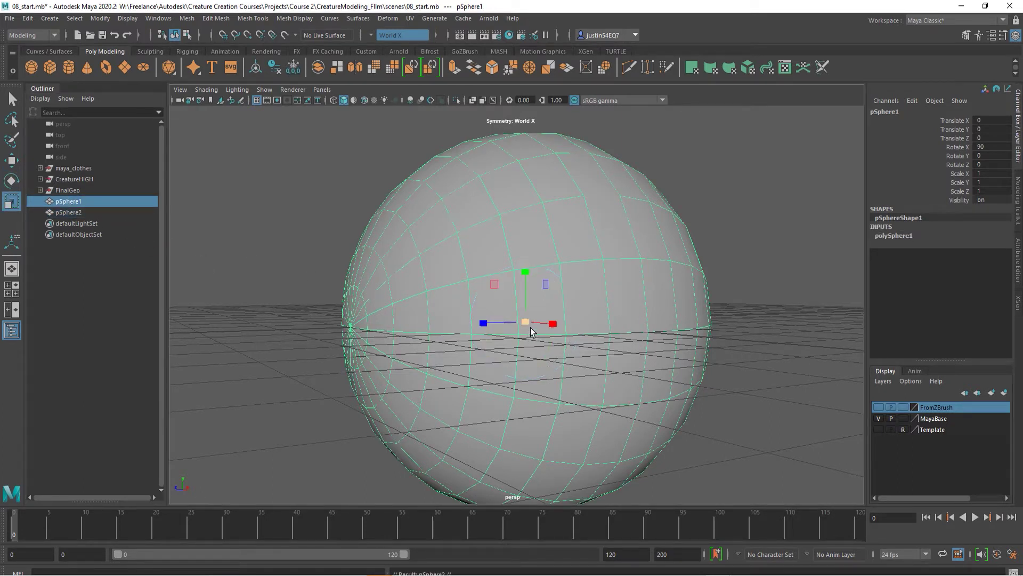
click(525, 323)
drag(526, 320, 526, 321)
Rename the slightly larger sphere eyeOuter and hide it.
double_click(80, 202)
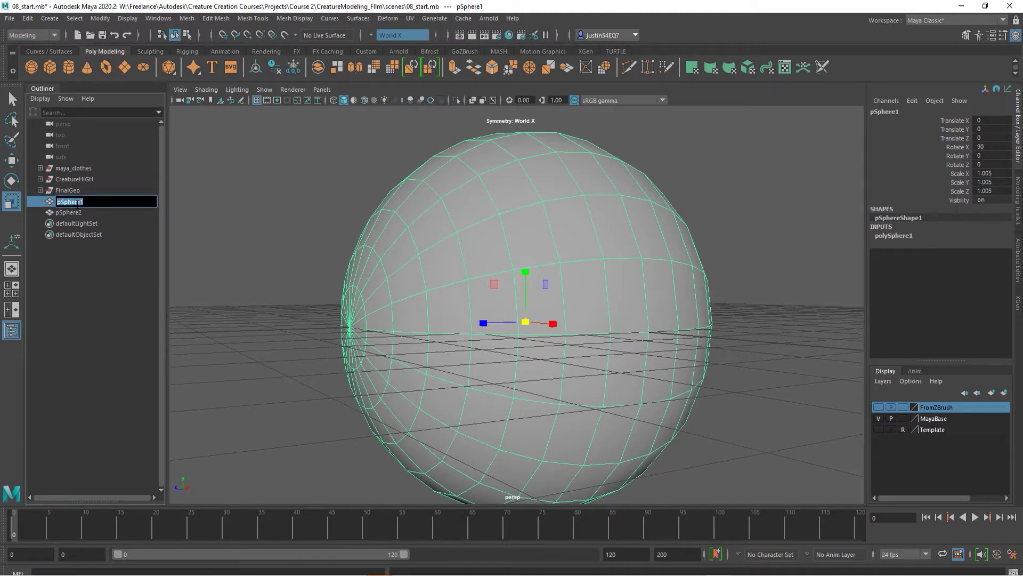
text(eyeOut)
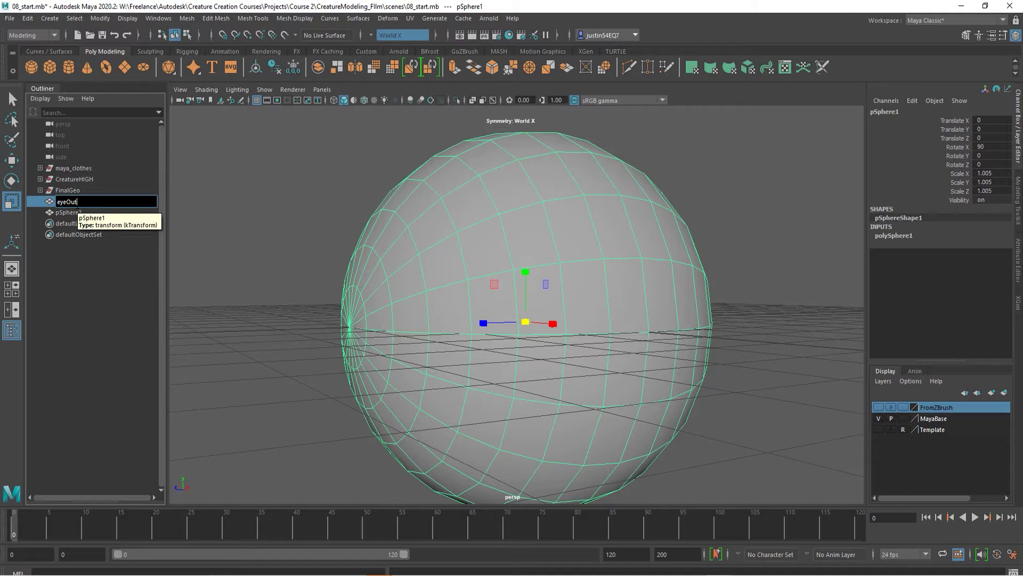
text(er)
key(Return)
click(75, 284)
click(68, 202)
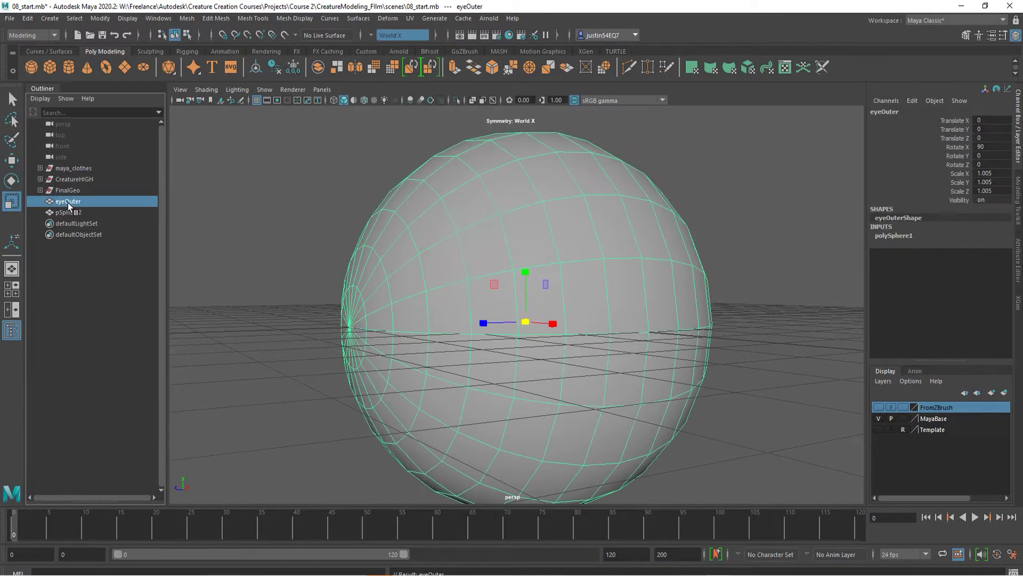
key(ctrl+h)
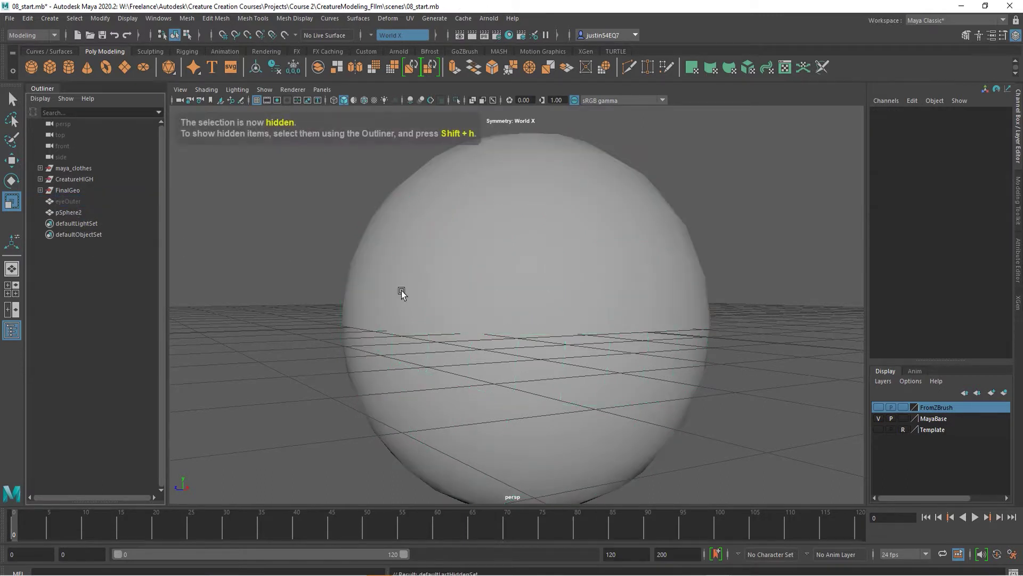
Select the inner sphere, pSphere2, and examine its front pole and edge loops from several angles.
click(68, 212)
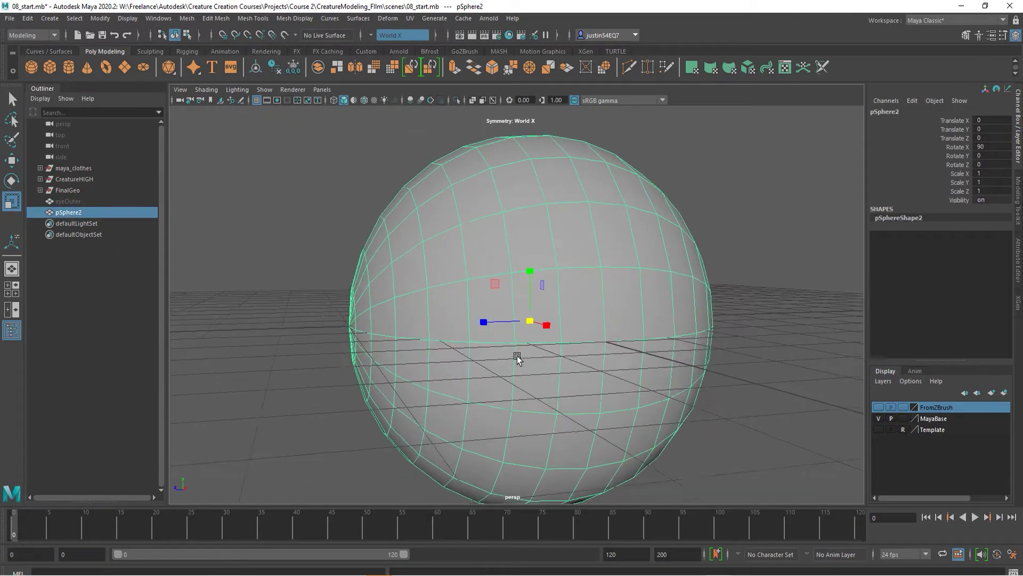
scroll(517, 356, down, 3)
alt+drag(517, 356, 498, 362)
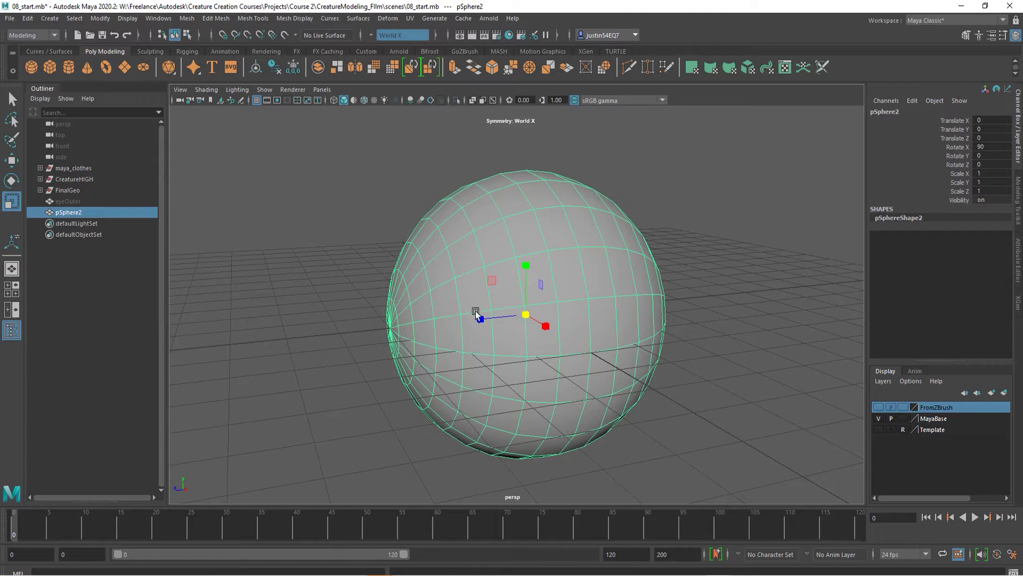
alt+drag(426, 359, 494, 353)
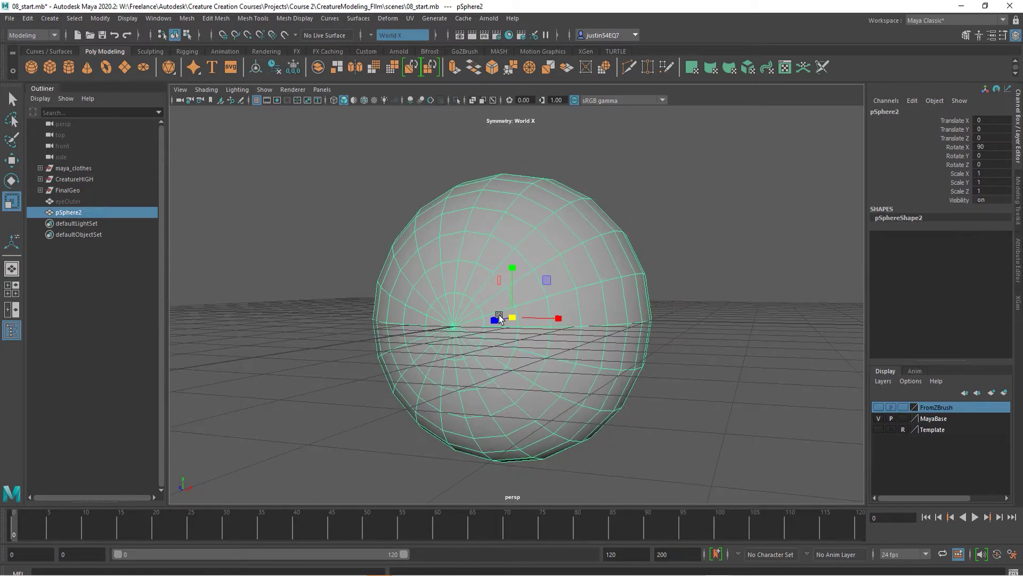
alt+drag(555, 327, 491, 257)
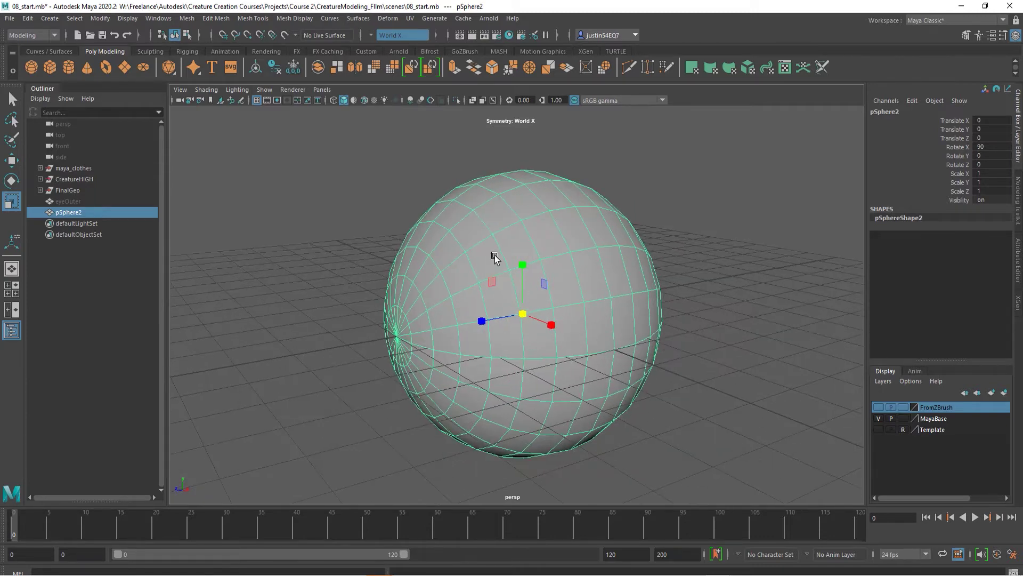
Select the front-half vertices of pSphere2 in the side view and flatten them along Z towards the sphere's centre.
alt+drag(497, 210, 447, 207)
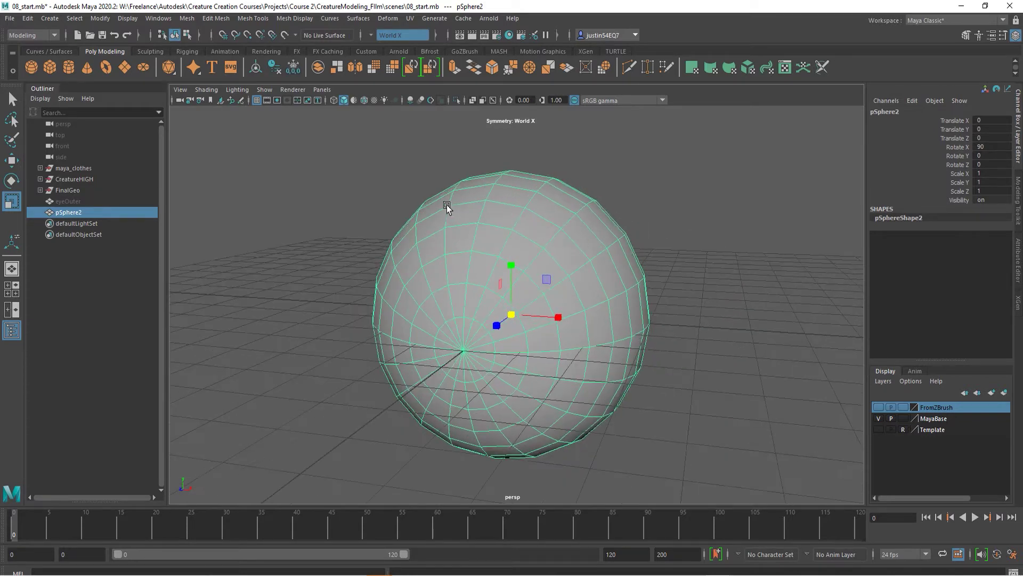
alt+drag(600, 246, 626, 288)
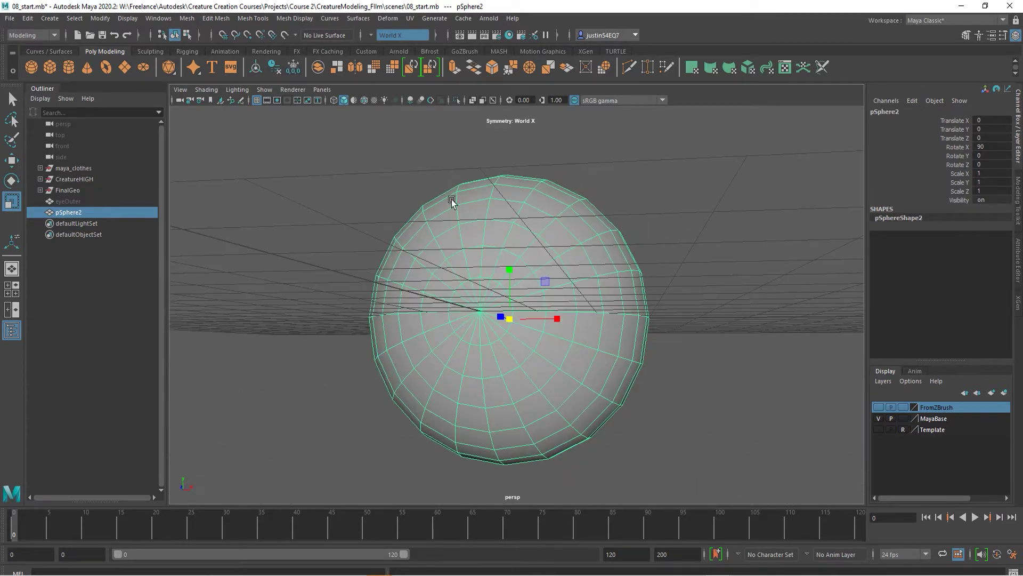
alt+drag(570, 330, 480, 304)
right_drag(476, 258, 472, 261)
key(space)
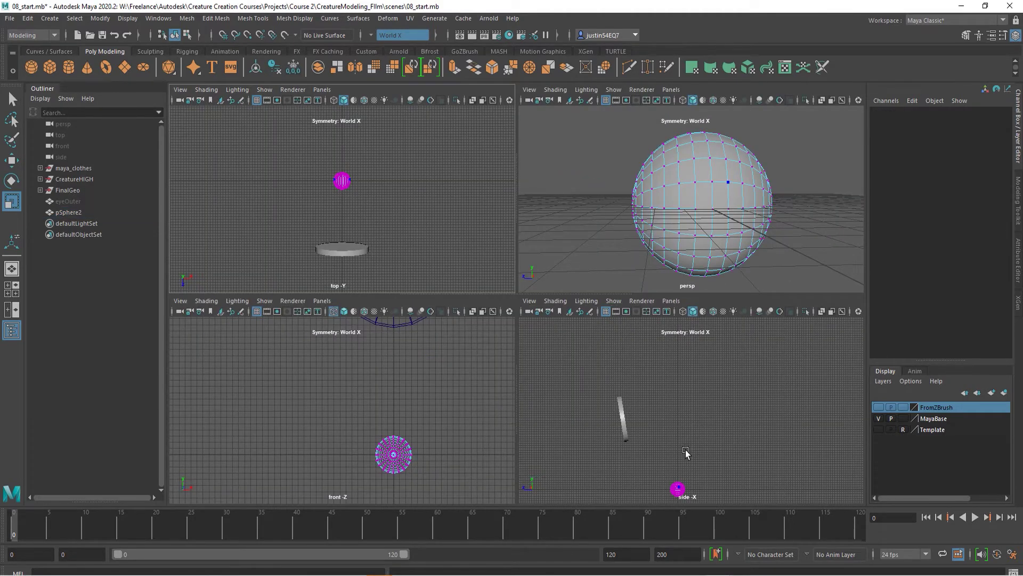
key(space)
key(f)
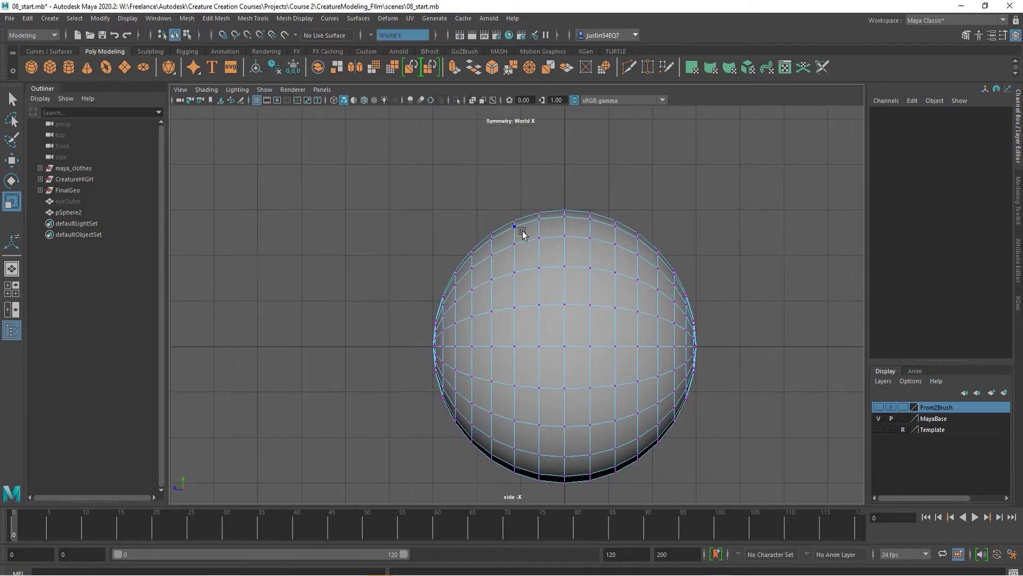
drag(553, 201, 388, 502)
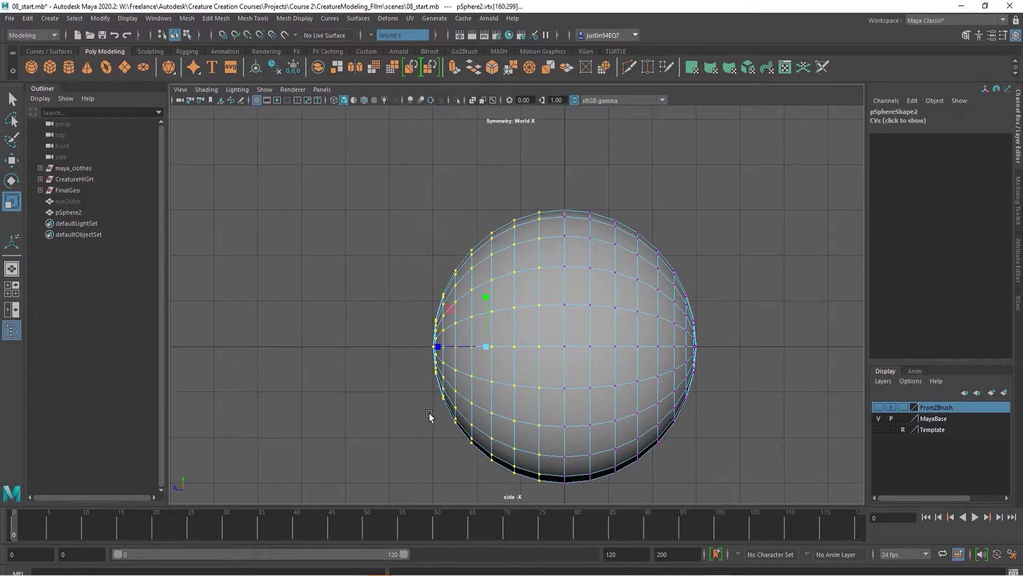
key(w)
drag(437, 352, 471, 349)
key(r)
key(w)
click(558, 274)
Examine the flattened front of the inner sphere and the edge rings around its pole from several angles.
key(space)
key(space)
alt+drag(557, 274, 456, 335)
click(534, 219)
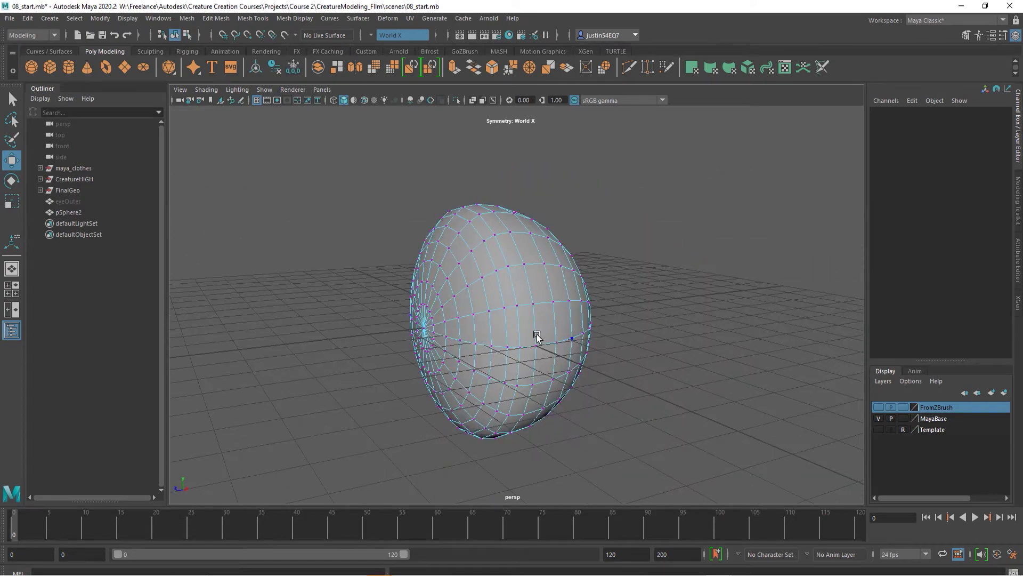
alt+drag(491, 316, 504, 276)
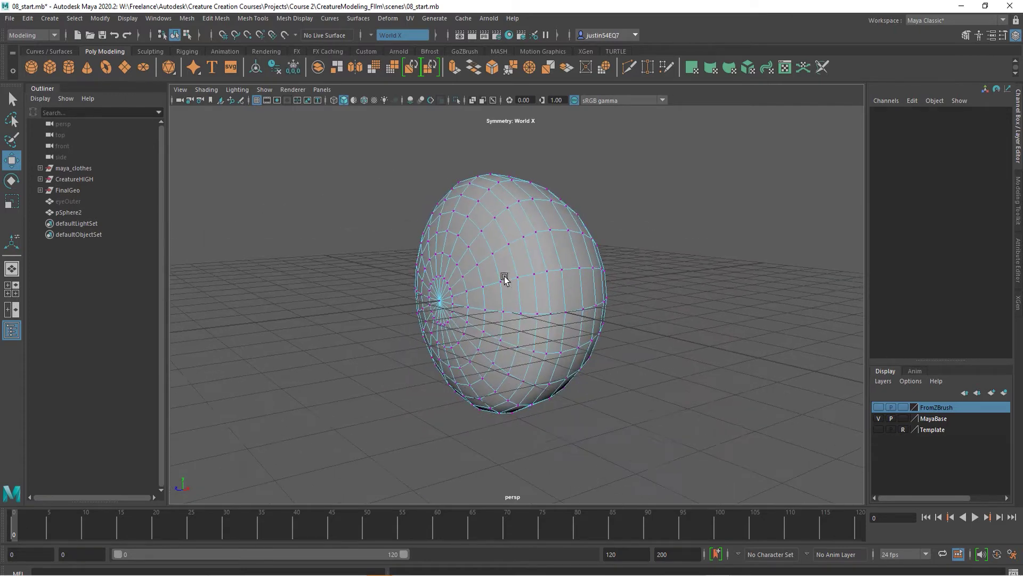
alt+drag(483, 313, 477, 314)
alt+right_drag(477, 315, 535, 285)
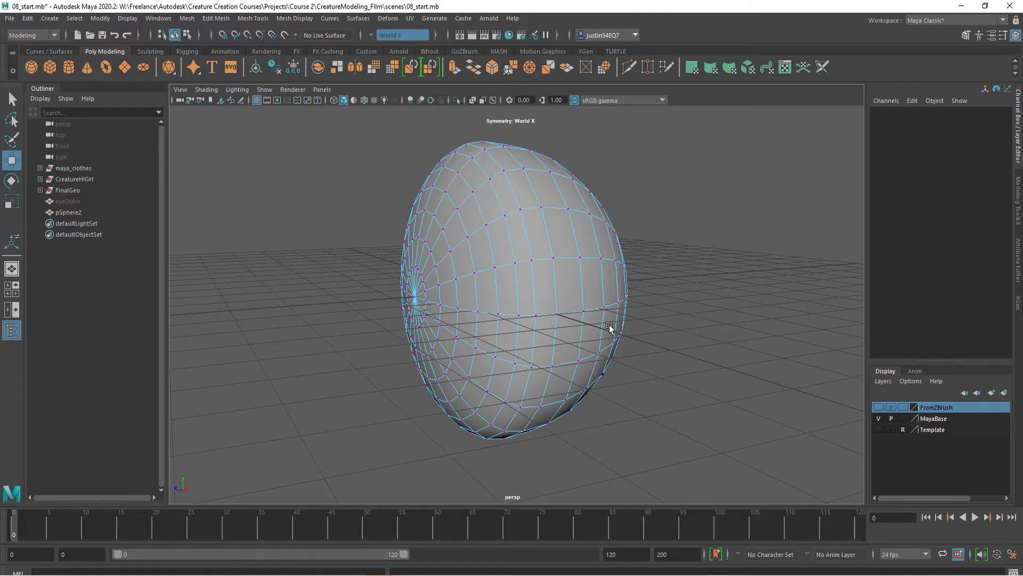
click(540, 359)
alt+drag(485, 325, 525, 327)
alt+right_drag(525, 327, 567, 336)
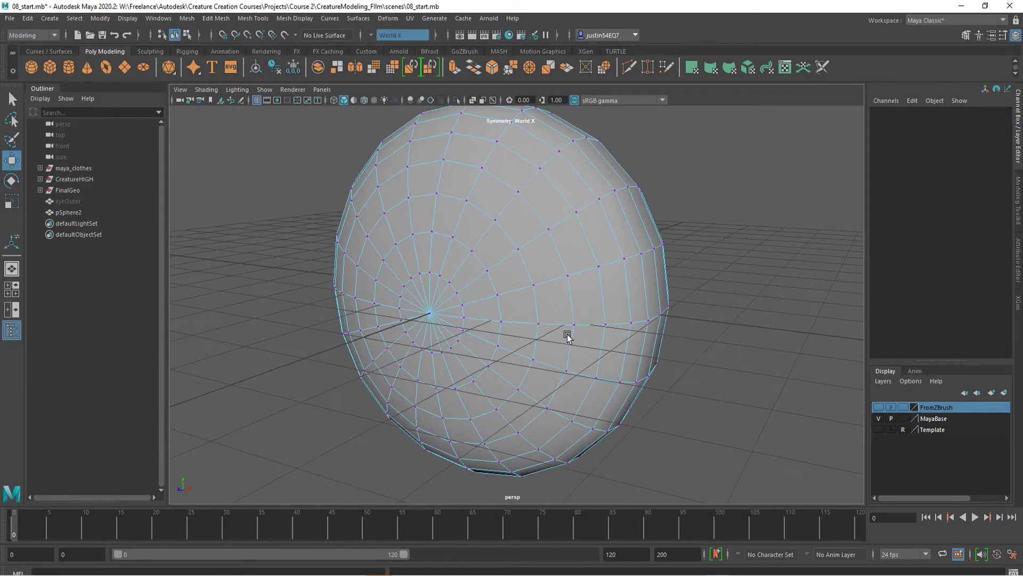
alt+drag(568, 336, 589, 350)
alt+right_drag(590, 350, 452, 279)
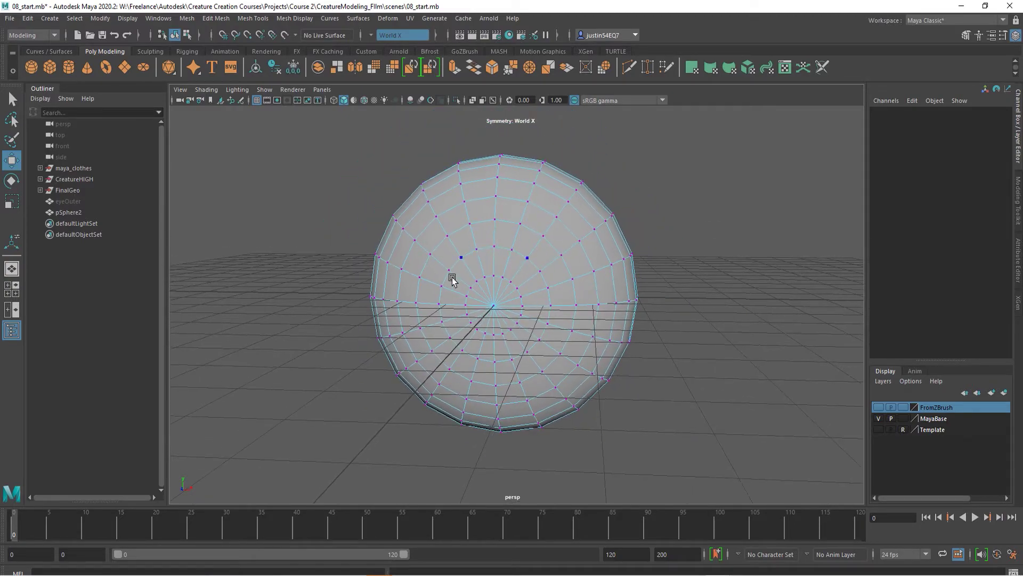
alt+drag(543, 329, 517, 327)
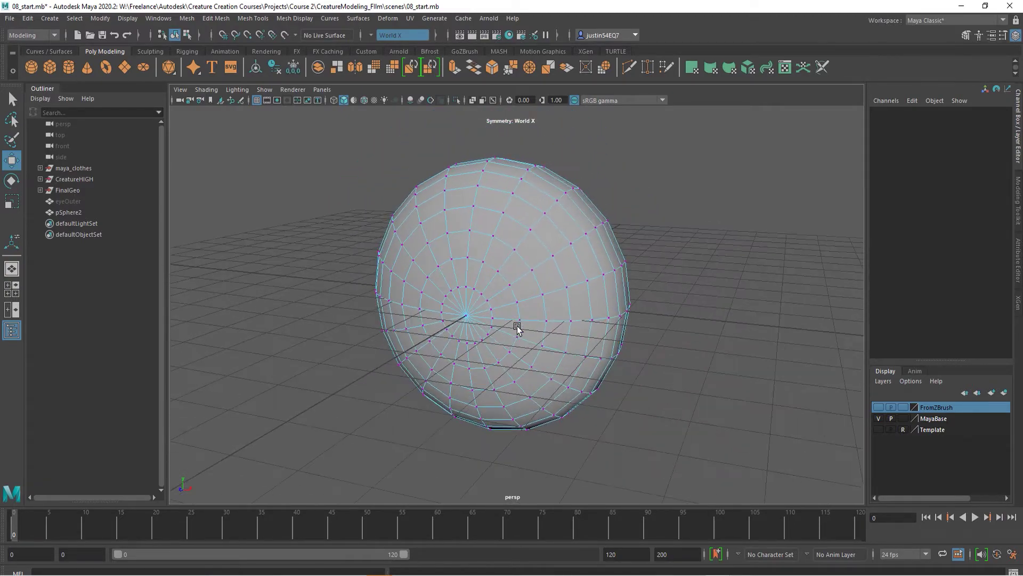
scroll(491, 307, up, 3)
Select the ring of faces around the inner sphere's front pole and grow the selection outward by one ring.
right_drag(465, 281, 460, 318)
alt+drag(455, 320, 509, 303)
alt+drag(517, 320, 451, 336)
ctrl+drag(505, 160, 713, 499)
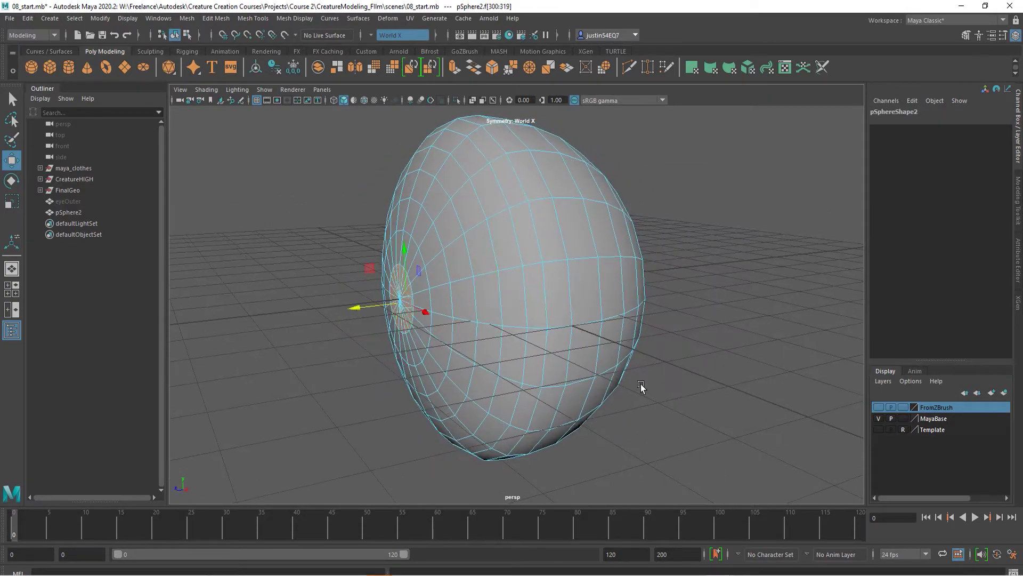
alt+drag(641, 388, 598, 371)
alt+right_drag(598, 371, 664, 381)
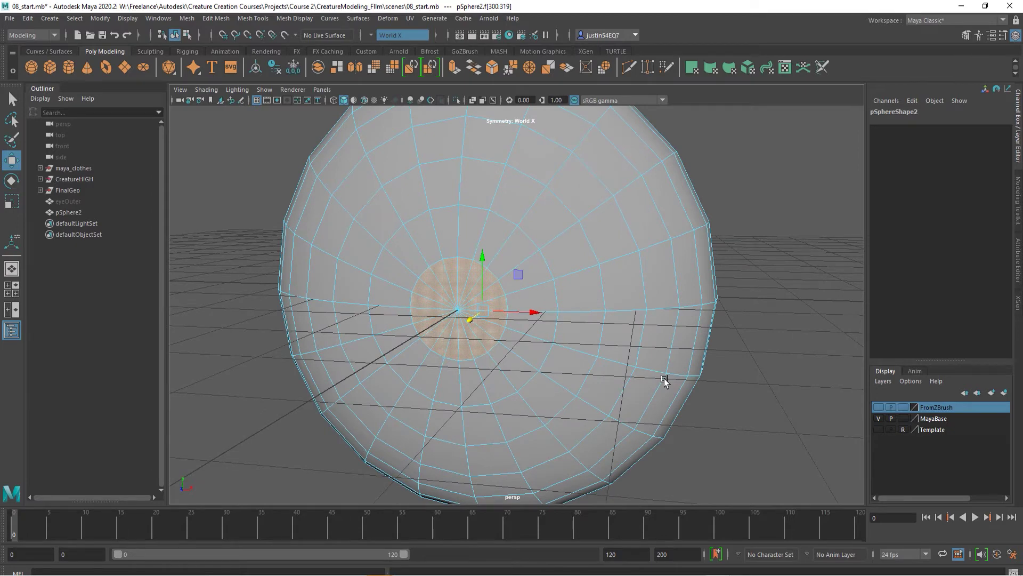
key(shift+period)
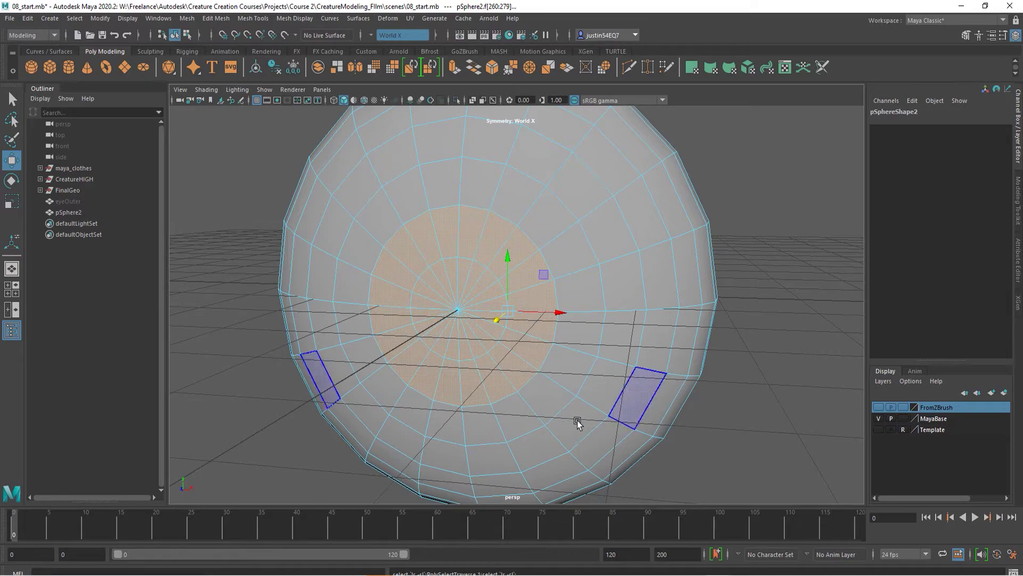
alt+right_drag(658, 418, 516, 375)
alt+drag(516, 375, 614, 382)
alt+right_drag(614, 382, 682, 384)
key(shift+period)
key(ctrl+less)
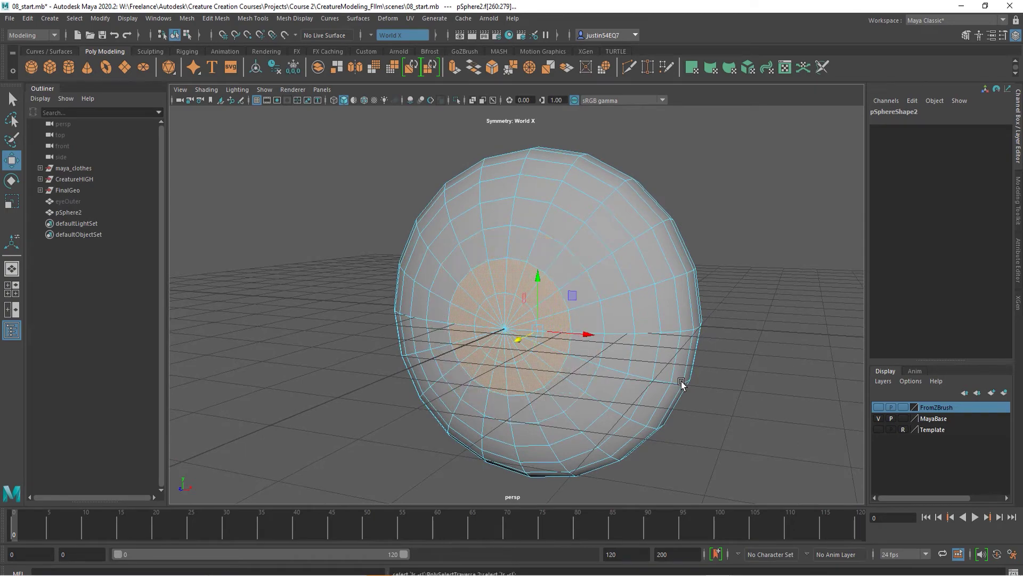
Extract the selected front cap faces into a separate mesh and return to object selection.
alt+right_drag(693, 385, 693, 364)
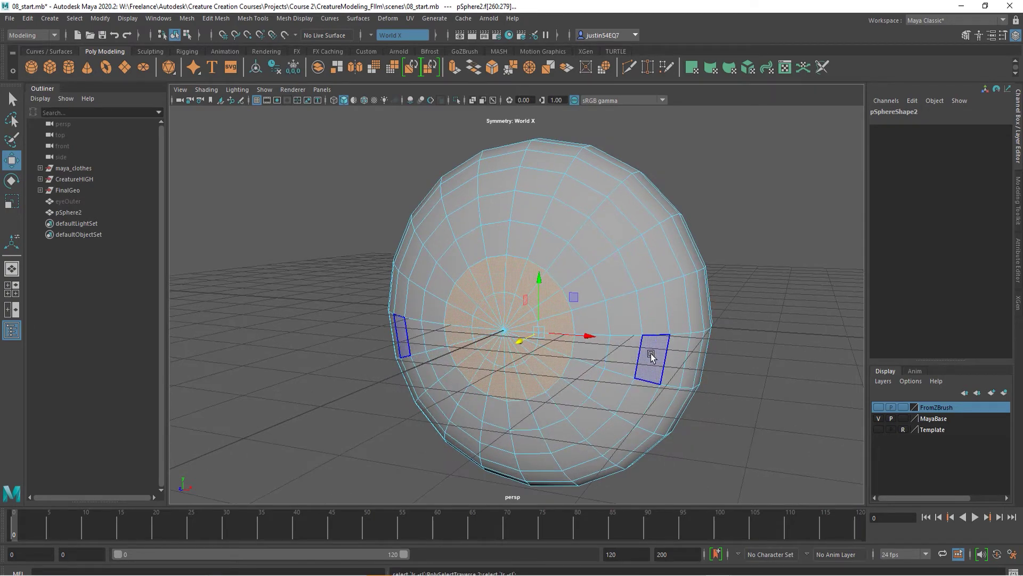
alt+middle_drag(651, 353, 628, 343)
alt+right_drag(628, 342, 712, 363)
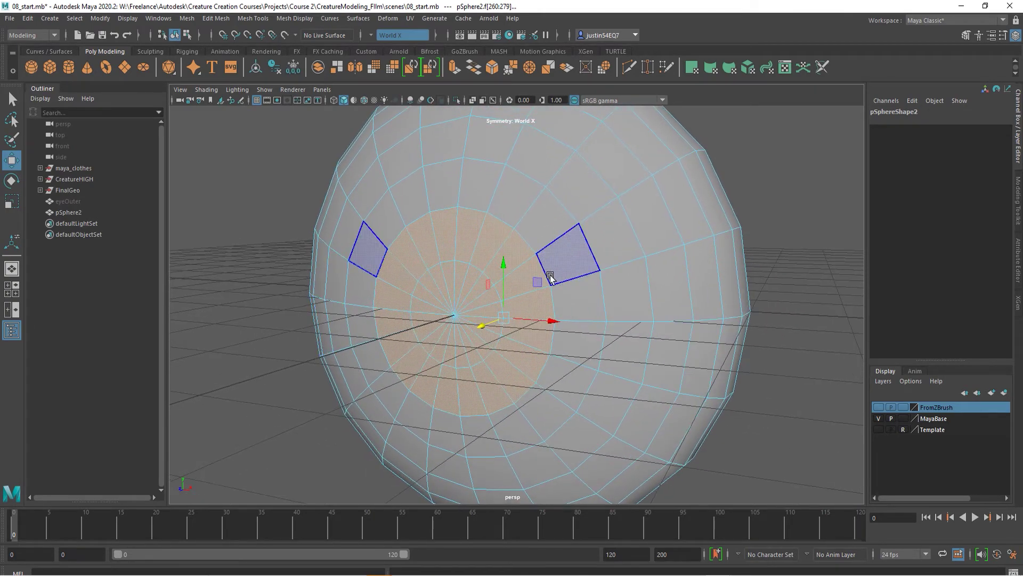
alt+drag(551, 277, 634, 283)
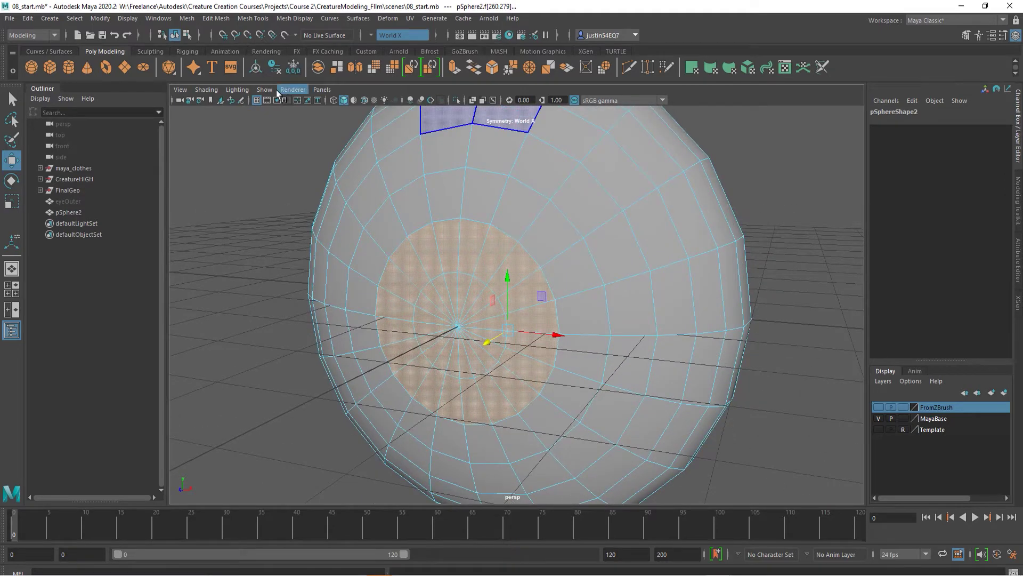
click(218, 19)
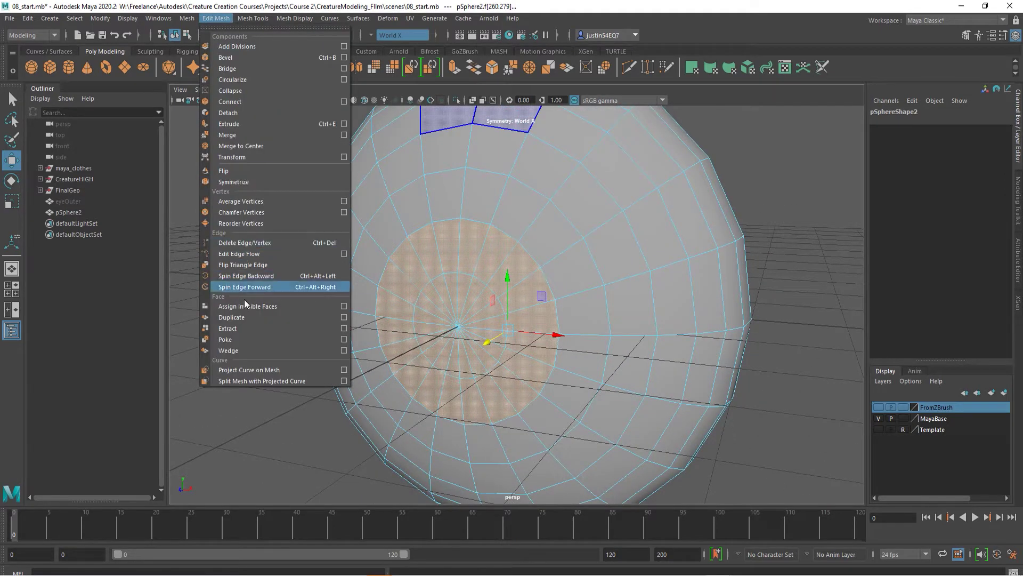
click(243, 328)
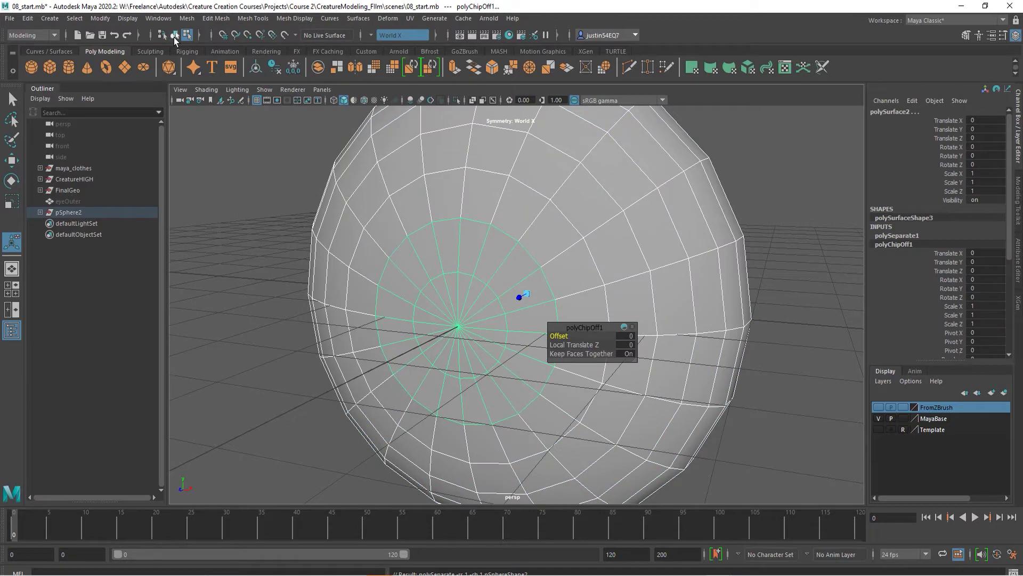
click(174, 35)
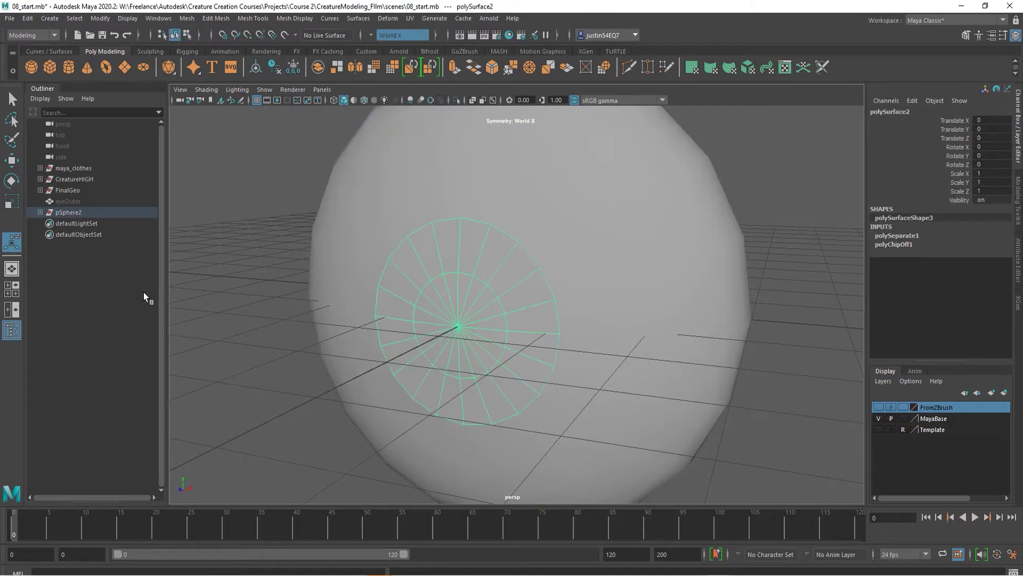
Delete the construction history of the main eyeball surface, polySurface1, and of the extracted cap, polySurface2.
click(569, 163)
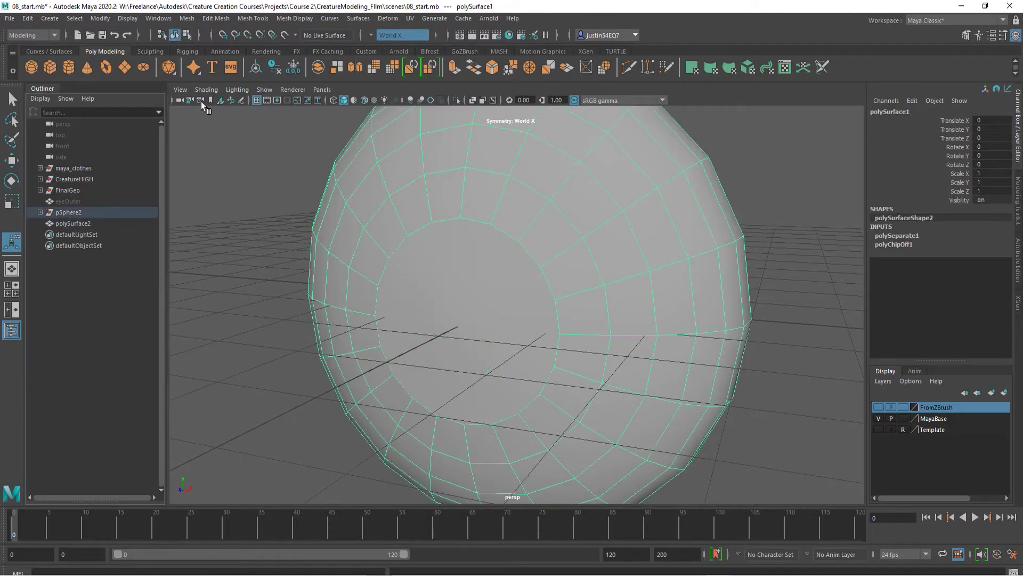
click(30, 21)
mouse_move(128, 156)
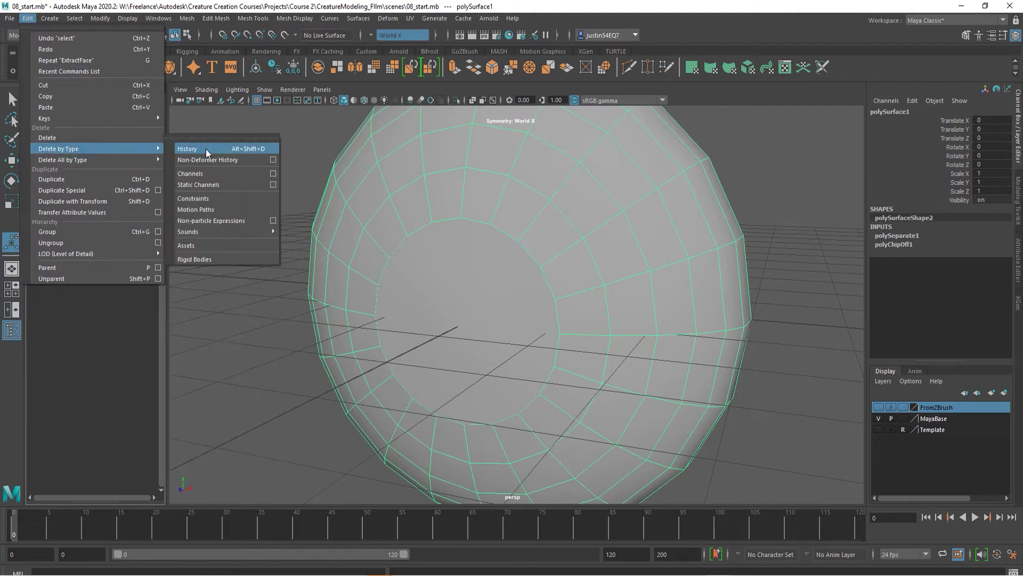
click(206, 148)
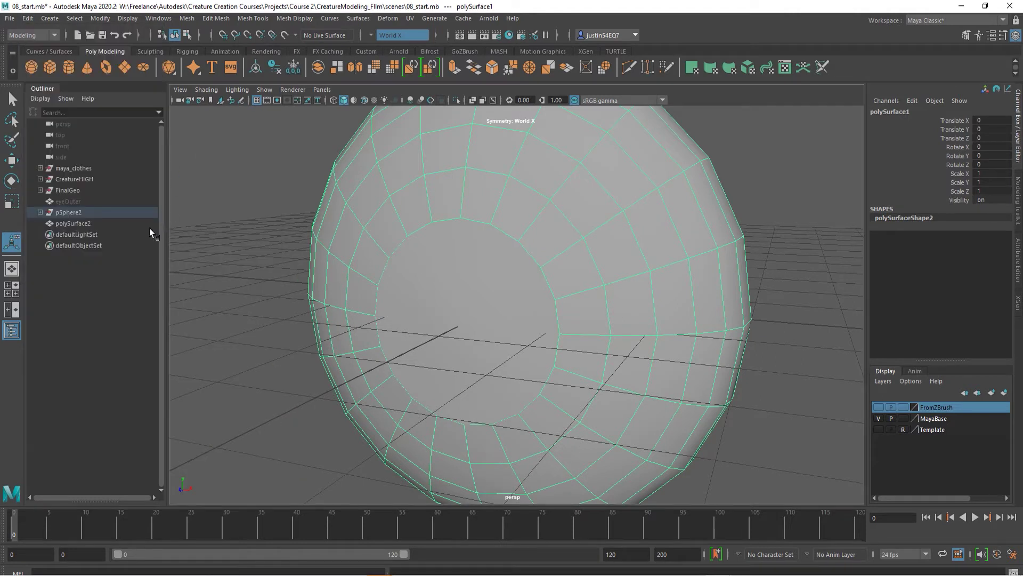
click(40, 213)
click(436, 299)
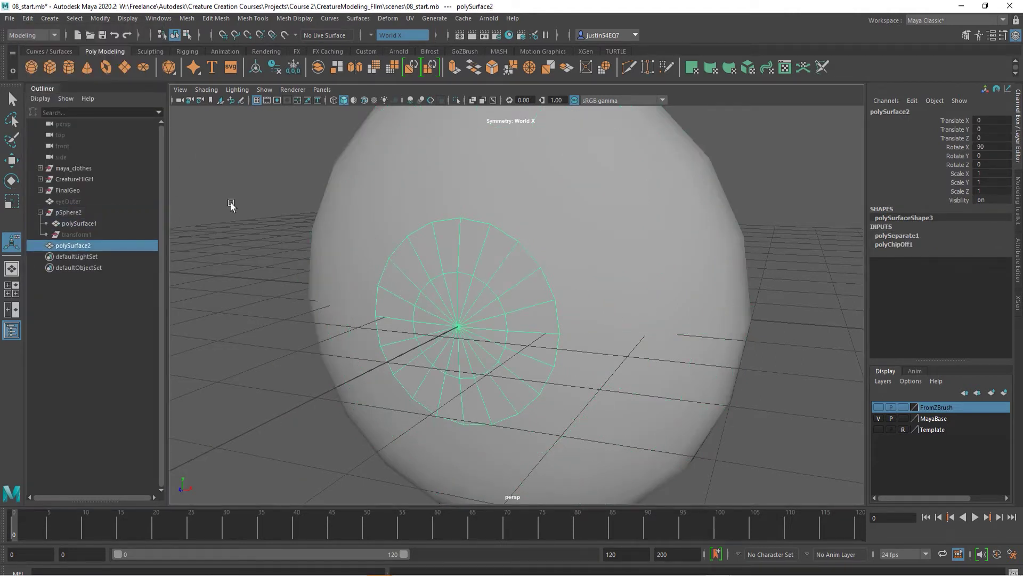
click(27, 21)
mouse_move(128, 138)
click(201, 149)
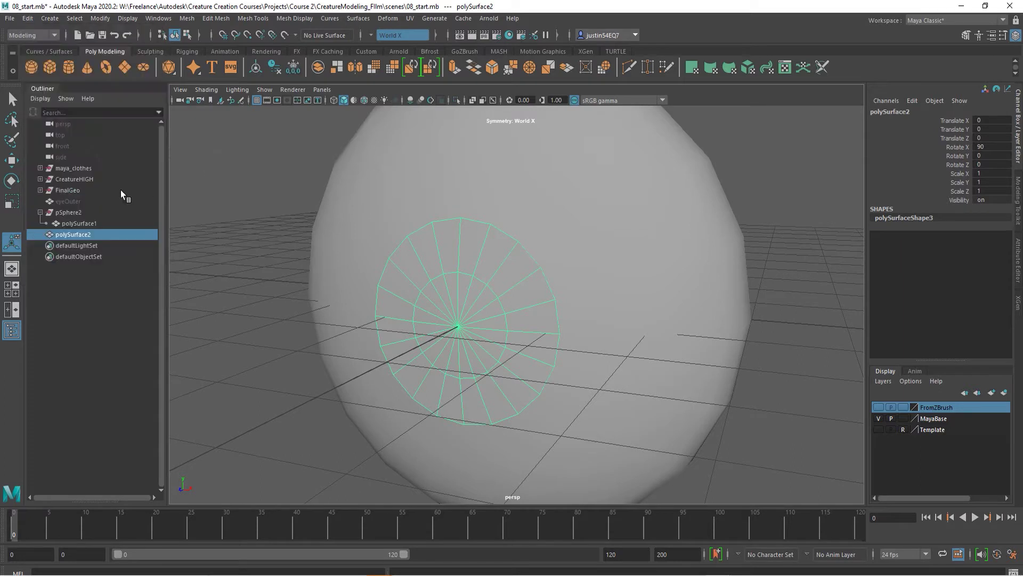
Unparent polySurface1 from the pSphere2 group and delete the empty group.
click(66, 223)
key(shift+p)
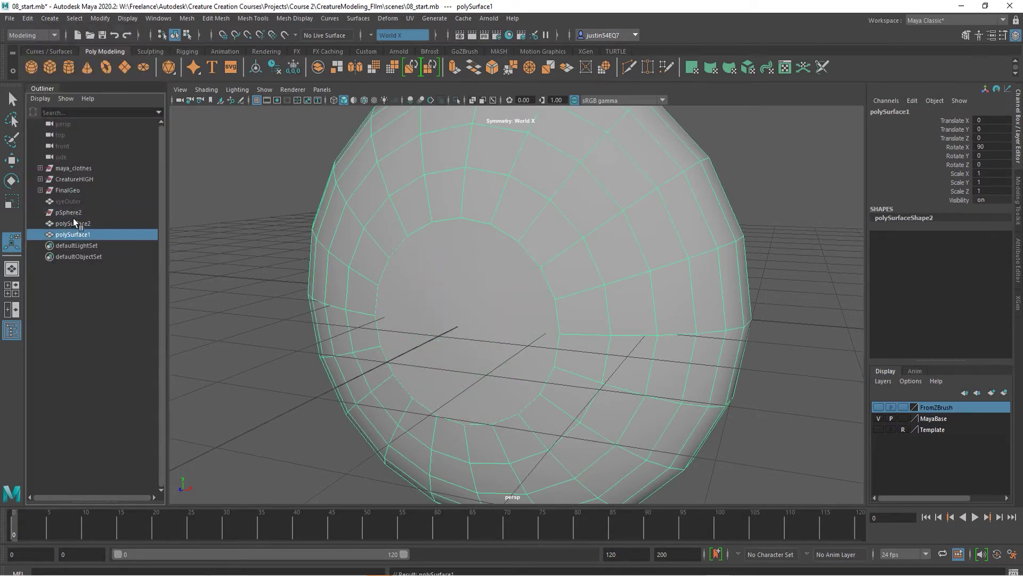
click(77, 213)
key(Delete)
Center the pivot of the extracted cap, polySurface2, and scale the cap flatter along Z in the side view.
click(81, 213)
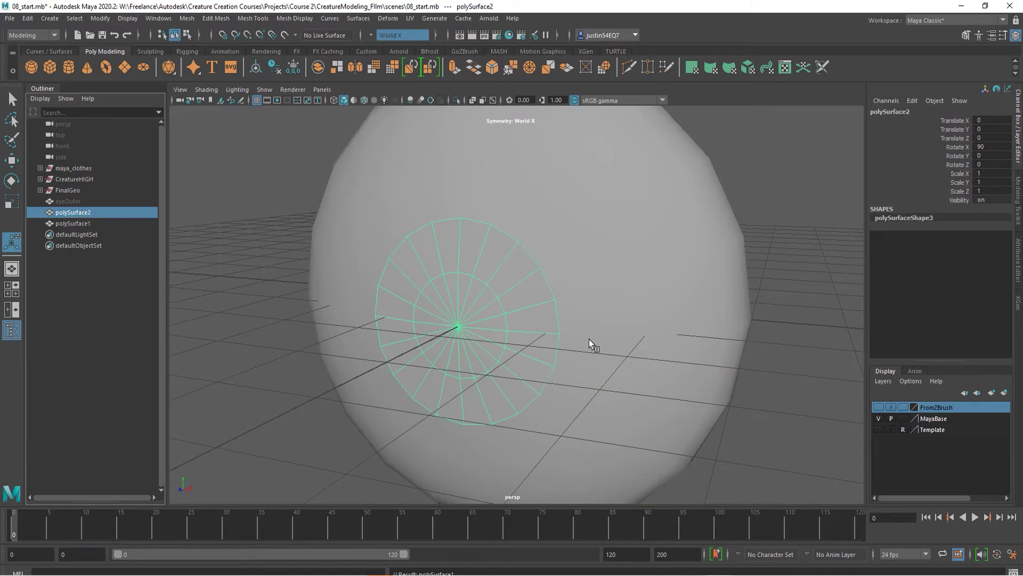
alt+drag(590, 339, 594, 366)
key(space)
key(space)
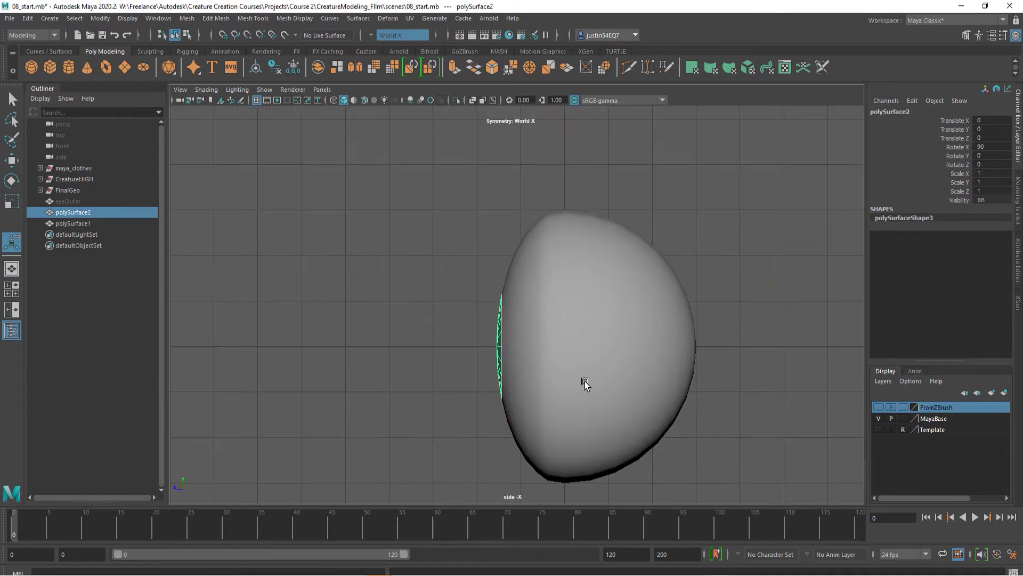
scroll(584, 381, up, 5)
scroll(587, 340, down, 4)
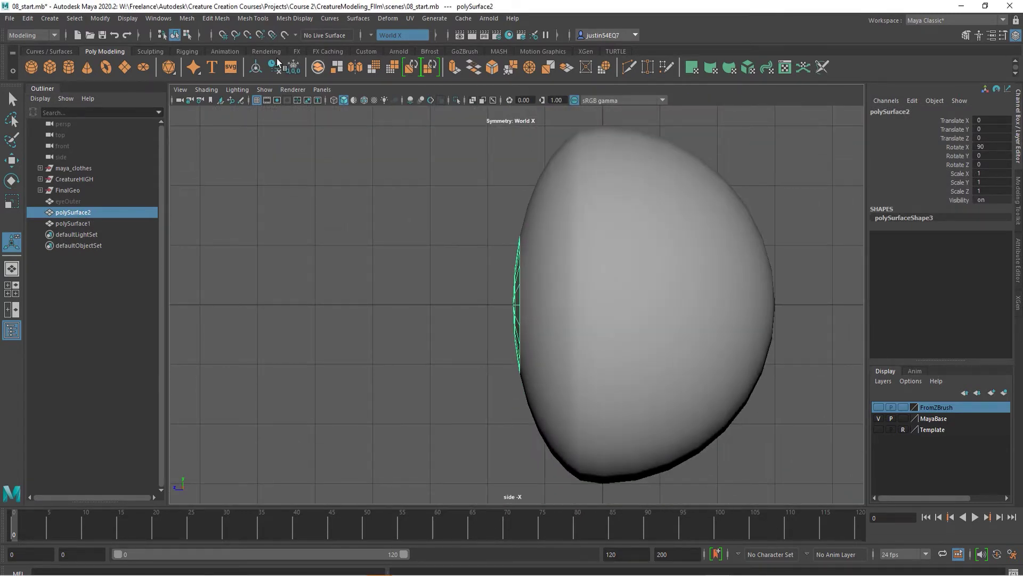
click(94, 18)
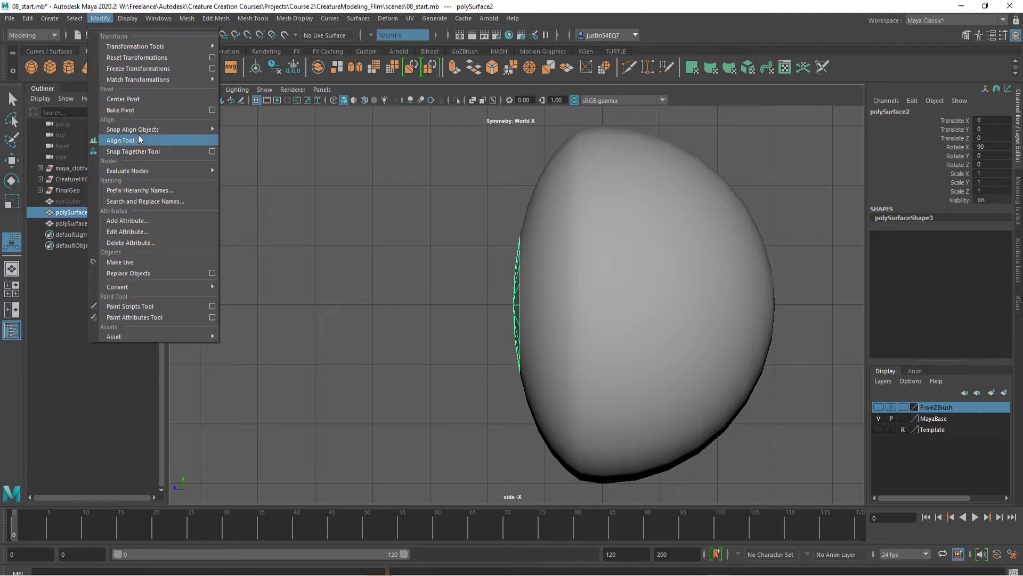
click(136, 101)
key(r)
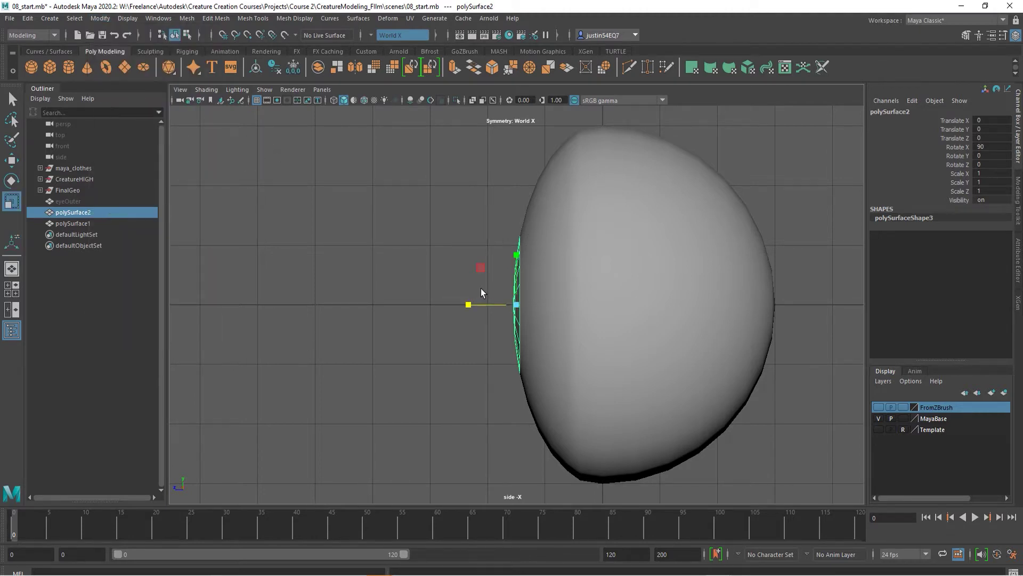
scroll(481, 289, up, 2)
drag(468, 303, 504, 309)
Move the flattened cap back into the eyeball along Z to a Translate Z of about -0.199.
key(space)
key(space)
key(w)
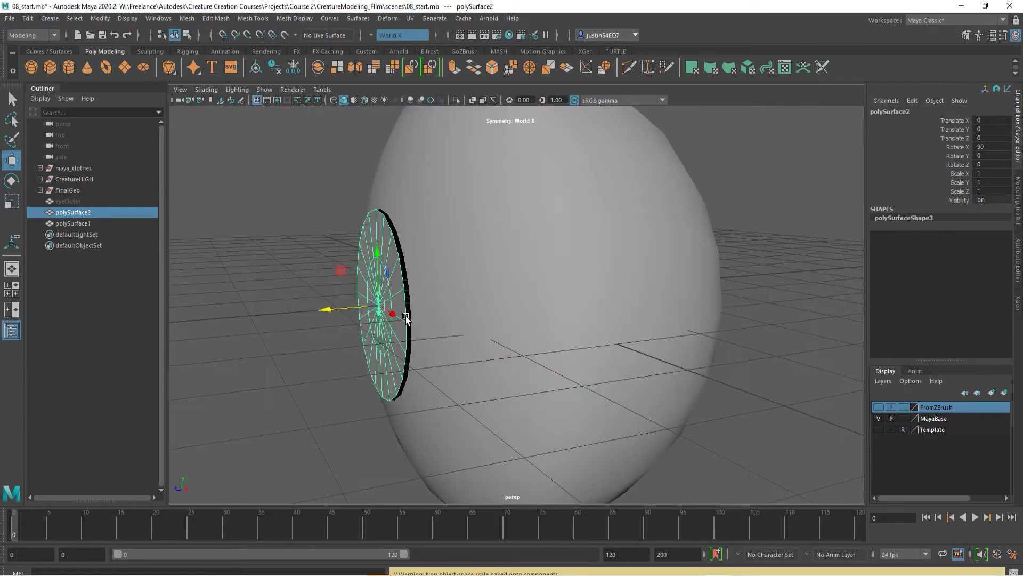
alt+drag(405, 319, 453, 349)
drag(383, 369, 427, 364)
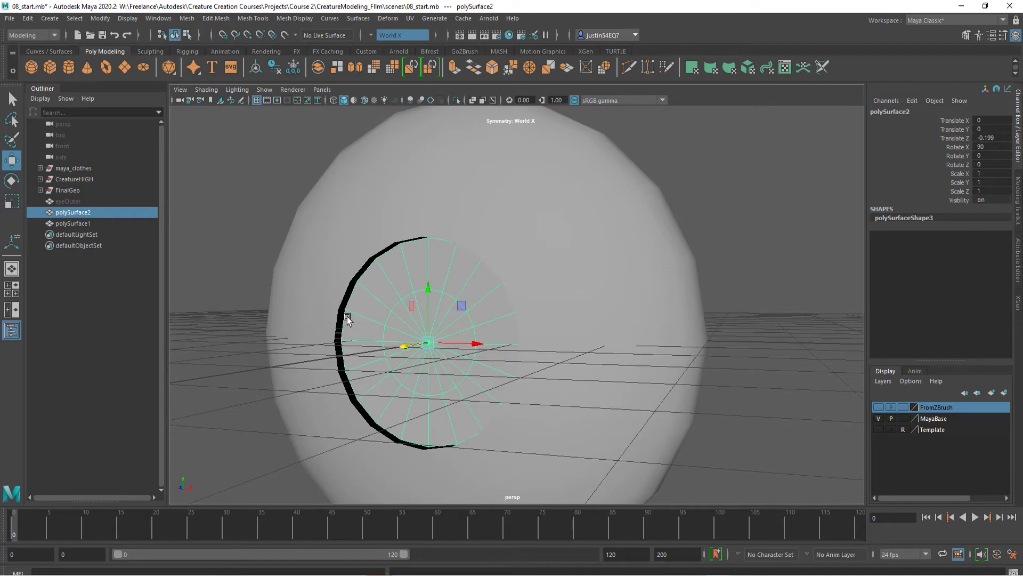
alt+drag(352, 294, 362, 300)
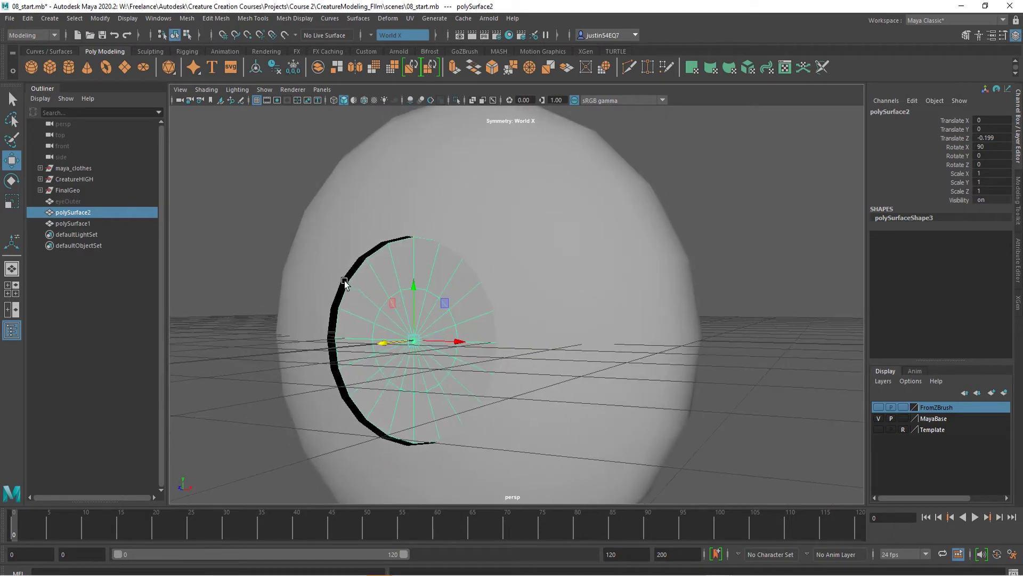
Scale the extracted cap, polySurface2, uniformly to 1.14 and move it forward along Z to a Translate Z of about -0.139.
alt+right_drag(519, 342, 463, 347)
alt+drag(463, 347, 507, 370)
key(t)
key(r)
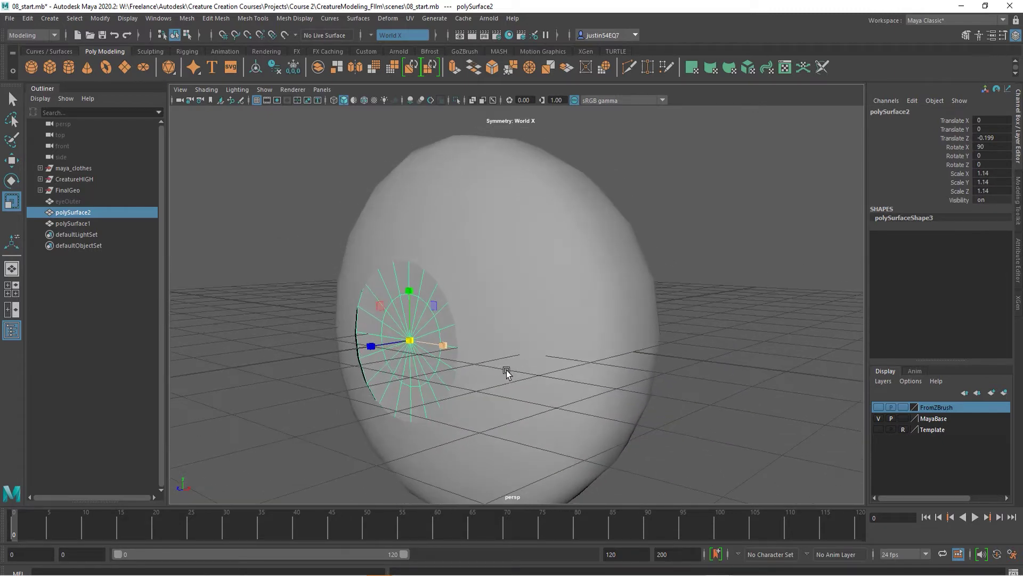
alt+right_drag(507, 370, 459, 372)
alt+drag(459, 372, 449, 370)
key(w)
drag(379, 345, 372, 346)
alt+drag(382, 358, 456, 346)
Insert an edge loop on polySurface1 close around the rim of its front opening with the Multi-Cut tool.
click(482, 315)
alt+right_drag(478, 321, 495, 325)
alt+drag(471, 305, 443, 309)
alt+middle_drag(443, 309, 535, 300)
key(F10)
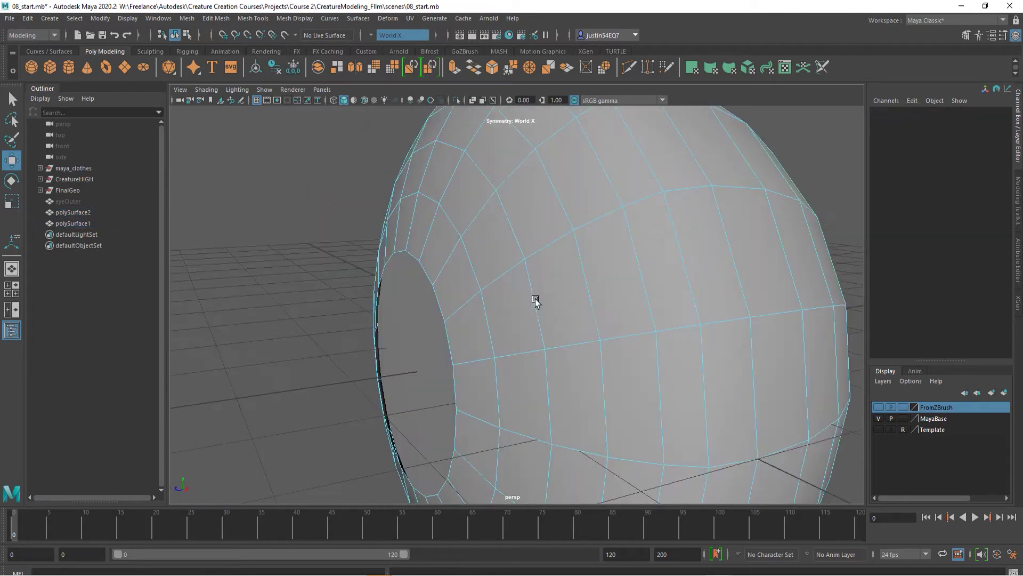
alt+drag(535, 299, 550, 302)
alt+drag(529, 261, 551, 251)
key(ctrl+shift+x)
click(498, 284)
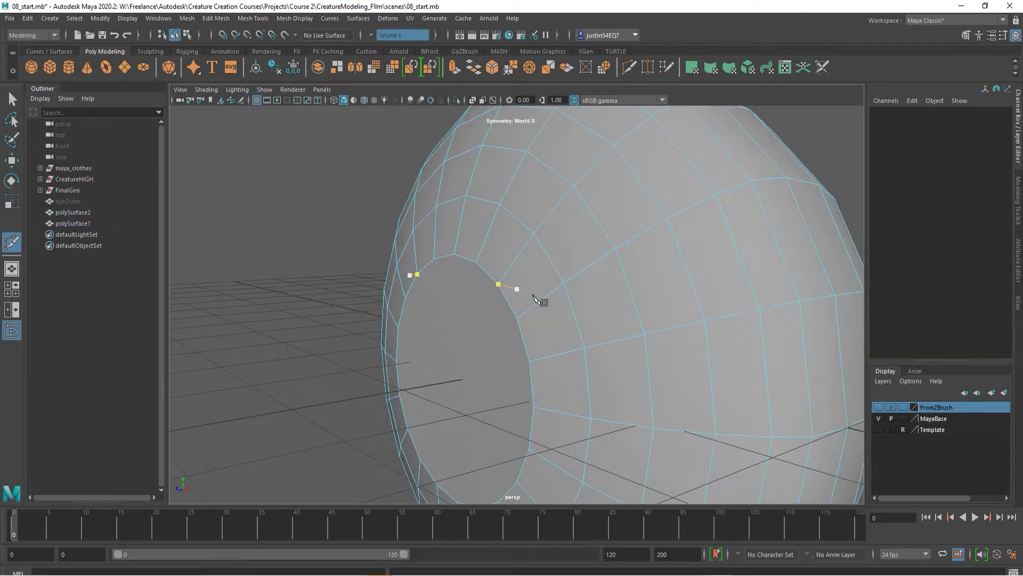
ctrl+click(526, 309)
Select the border edge loop of the eyeball's front opening and push it slightly inward along Z.
key(q)
double_click(459, 257)
key(w)
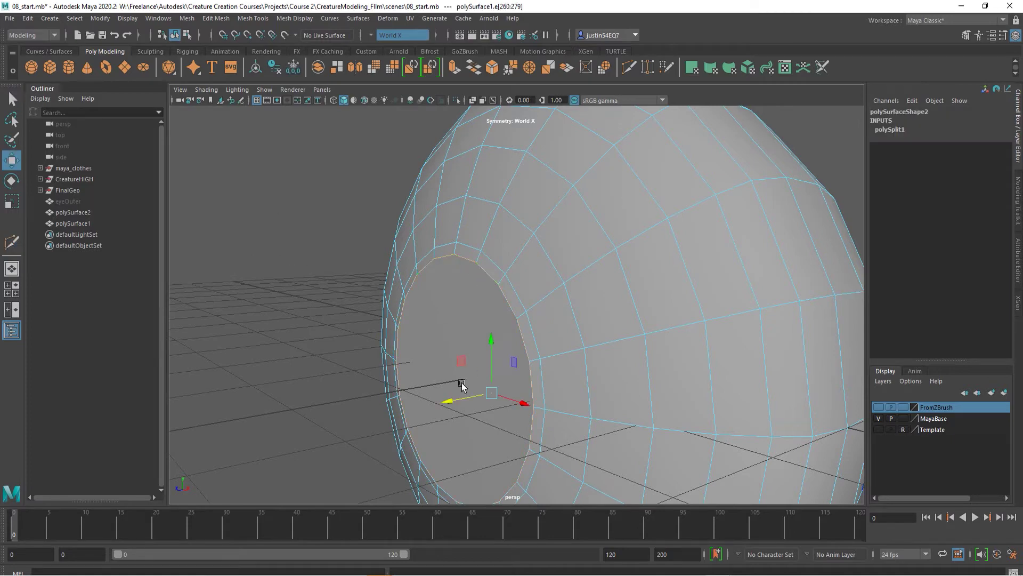
drag(453, 404, 457, 405)
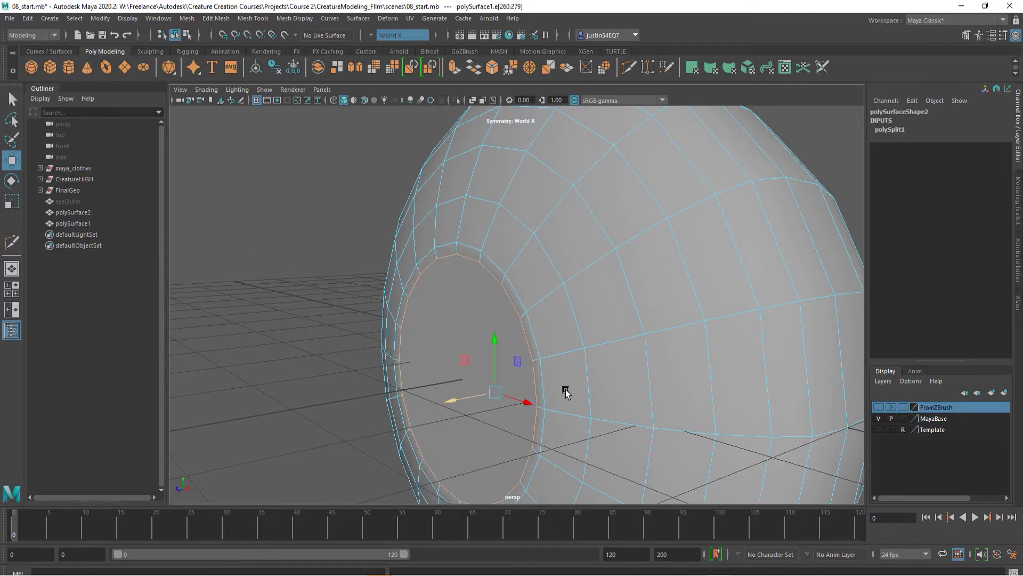
Insert supporting edge loops on both sides of the bend between the eyeball's flattened front and rounded back, and return to object mode.
alt+right_drag(564, 387, 458, 368)
alt+drag(459, 368, 512, 370)
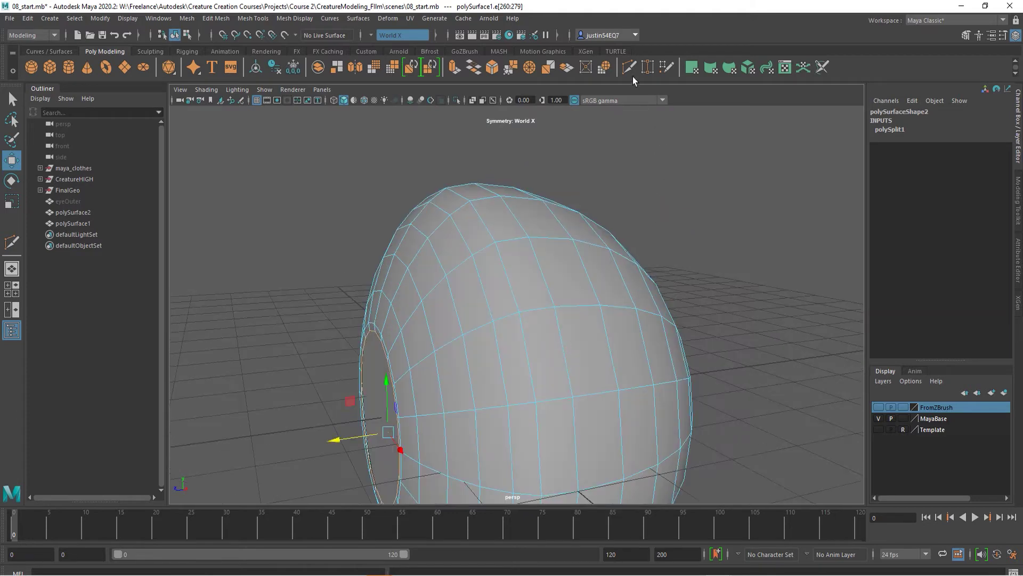
key(ctrl+shift+x)
alt+drag(576, 313, 548, 306)
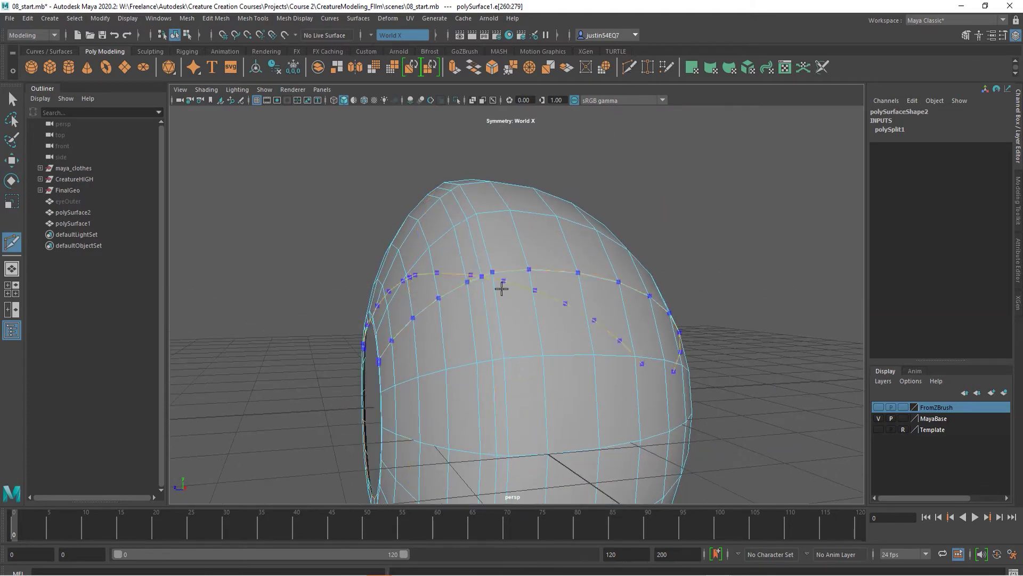
click(12, 99)
alt+drag(559, 373, 599, 392)
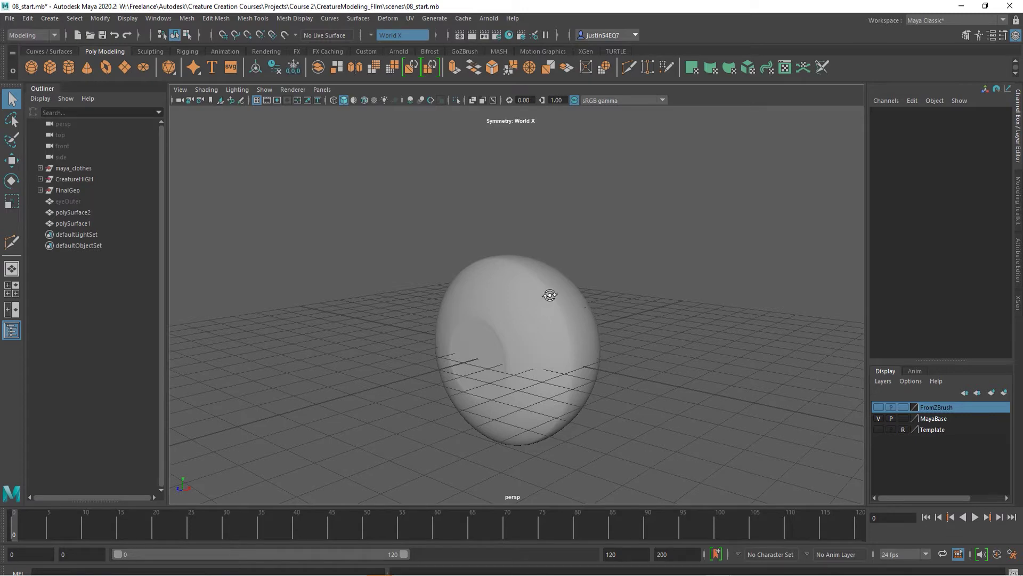
alt+drag(548, 292, 552, 302)
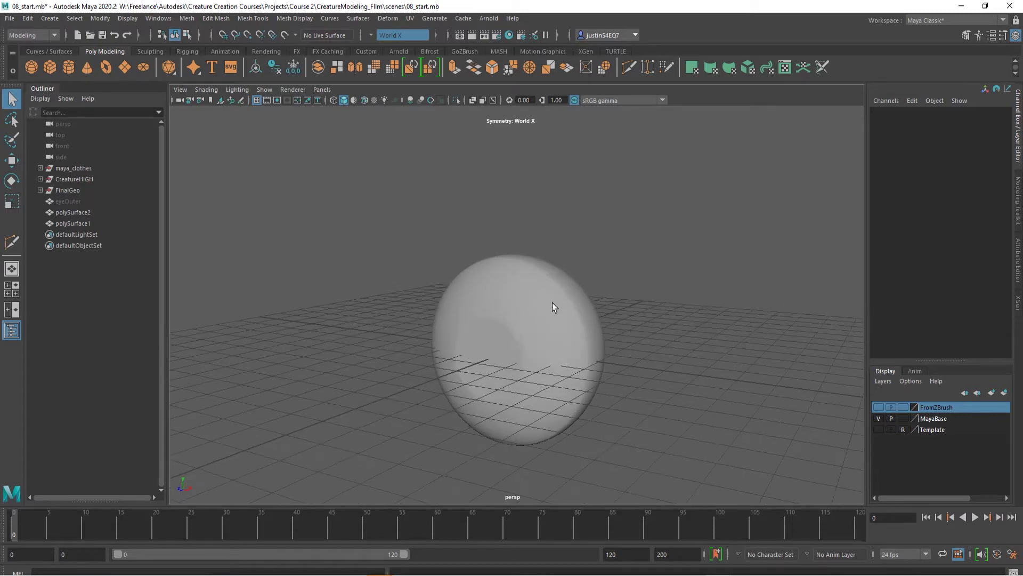
Create a Surface Shader material in the Hypershade and name it pupil.
click(510, 36)
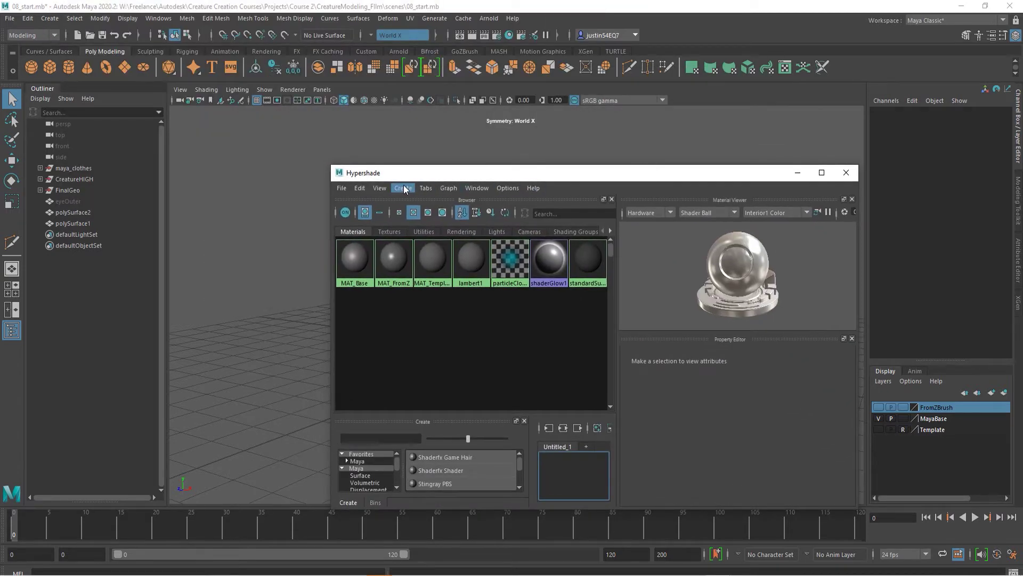
click(403, 188)
mouse_move(406, 212)
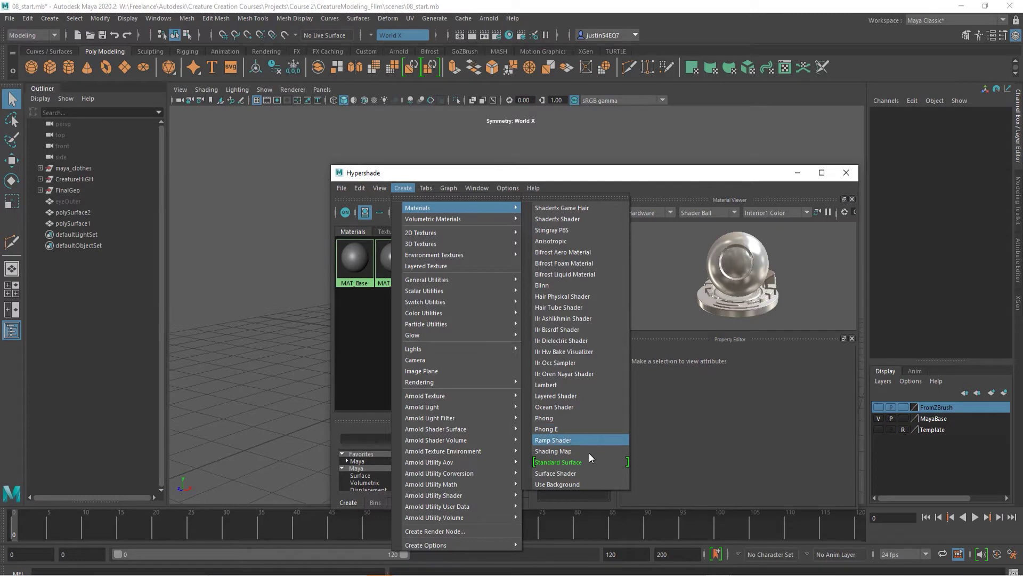
click(584, 473)
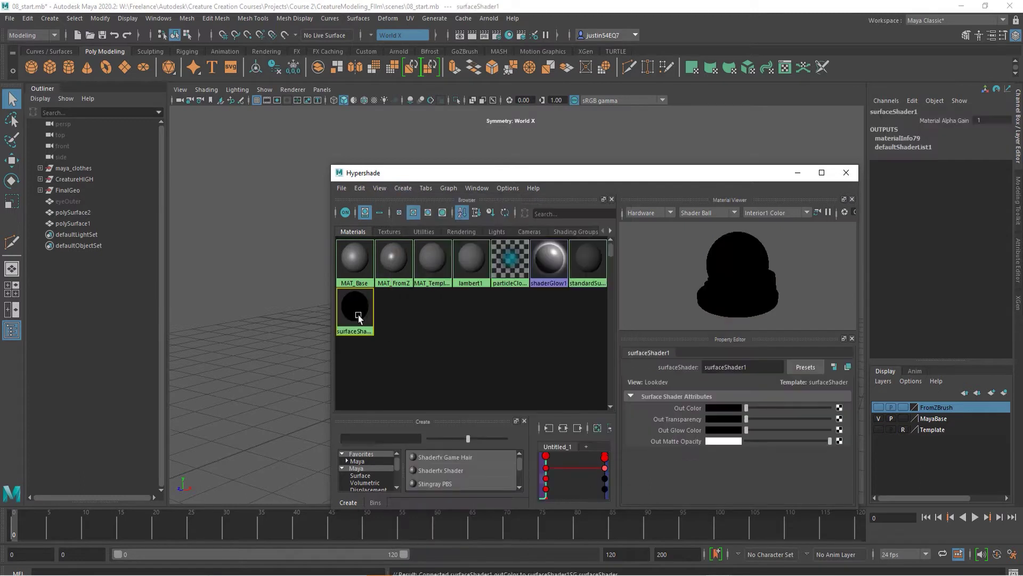
double_click(756, 369)
text(pupil)
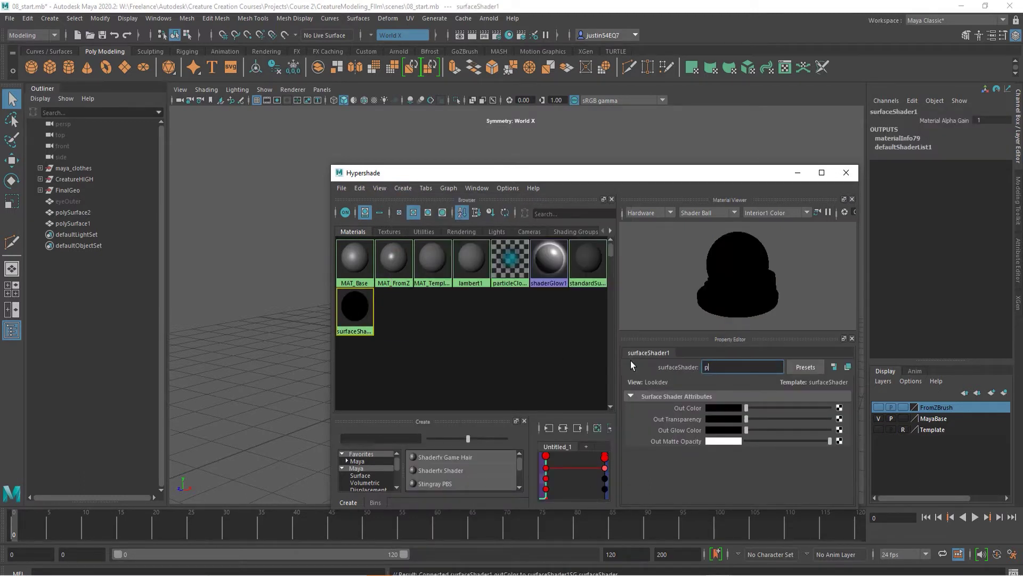
key(Return)
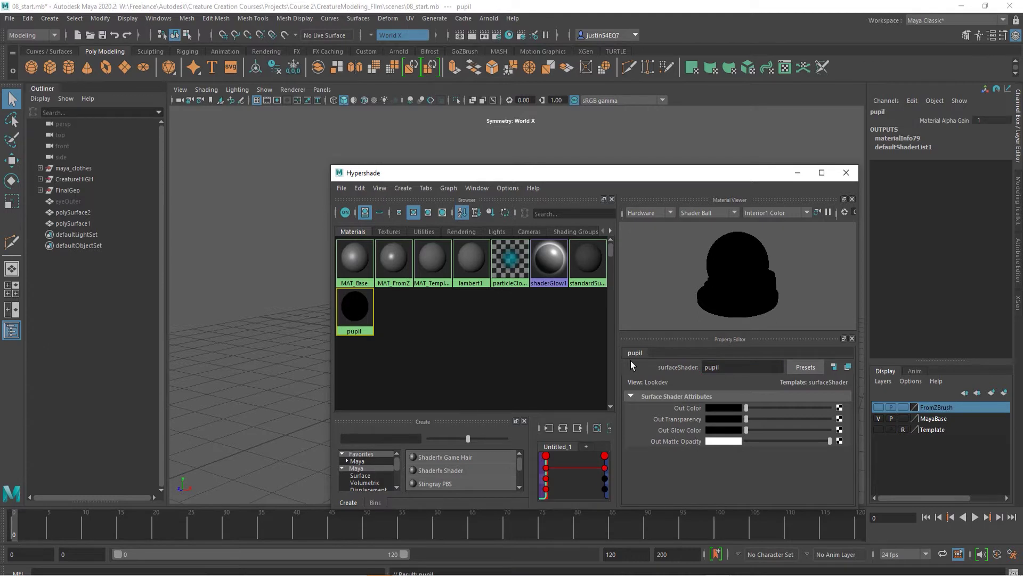
Create a Phong material in the Hypershade.
click(404, 187)
mouse_move(408, 207)
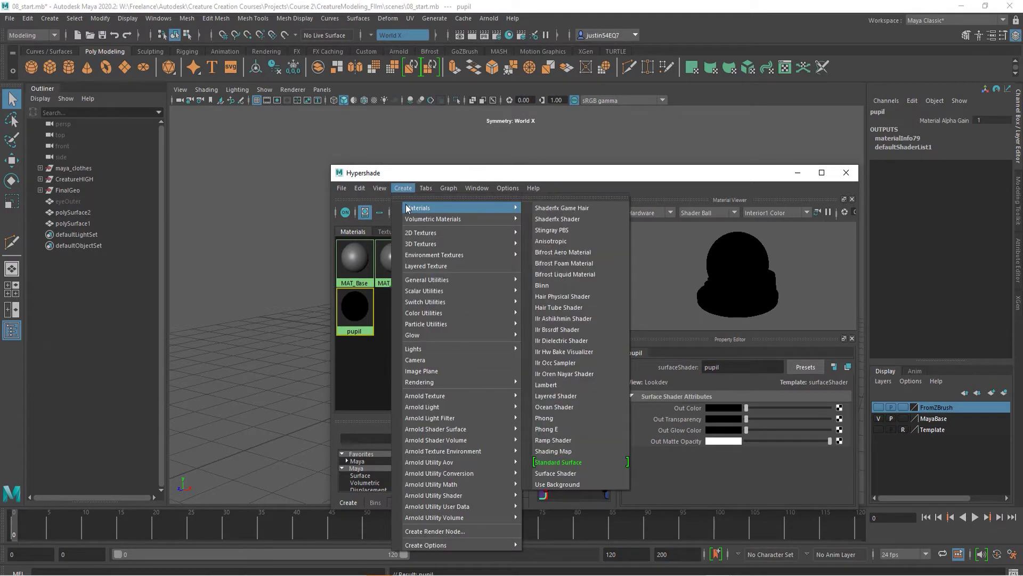
click(562, 416)
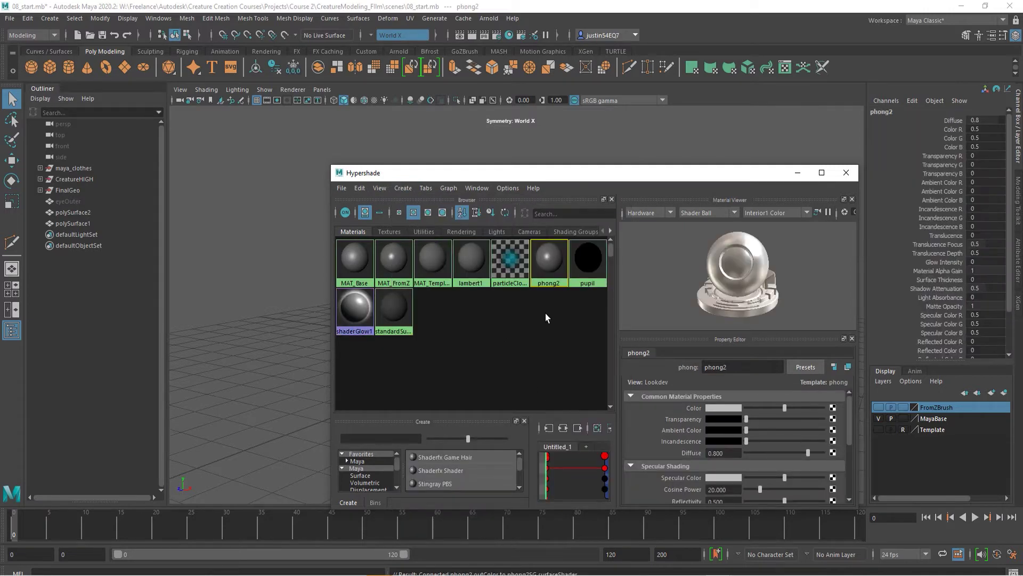
Unhide the eyeOuter shell and assign the new Phong material to it.
drag(494, 178, 677, 173)
click(60, 201)
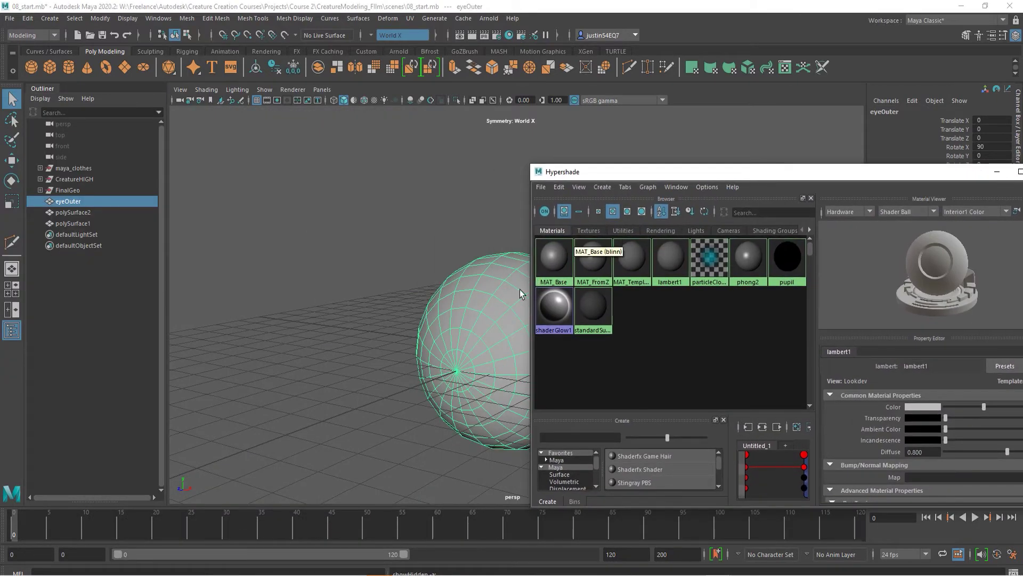
key(f)
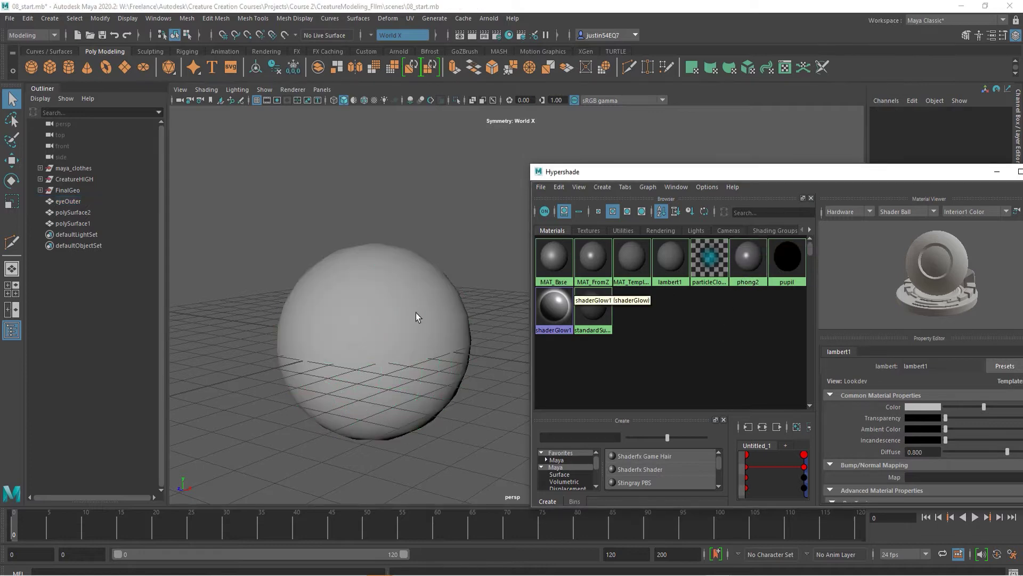
right_click(751, 263)
right_drag(752, 263, 750, 234)
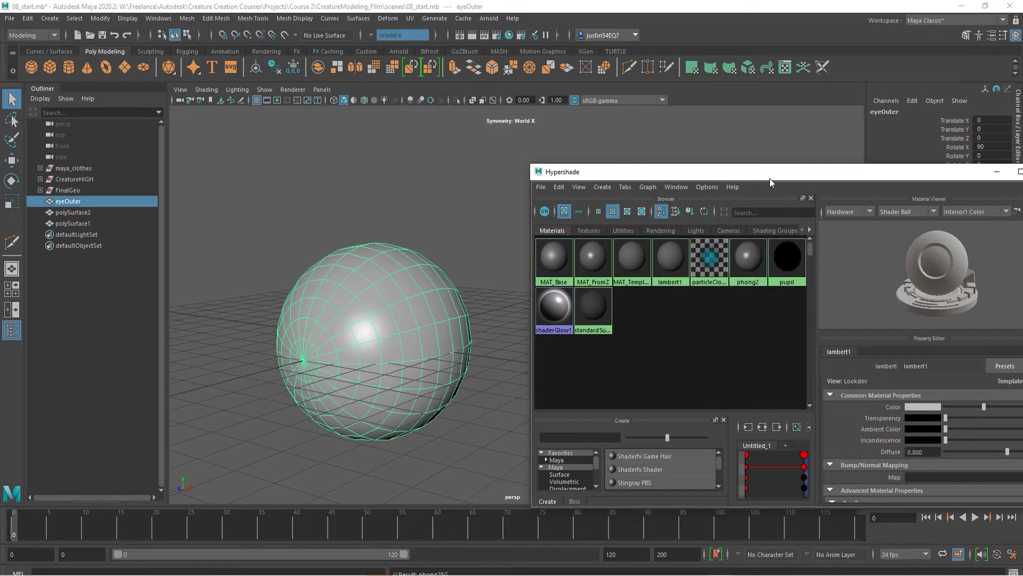
Raise the Phong material's transparency to about 0.573 so the outer shell is see-through.
drag(770, 178, 659, 119)
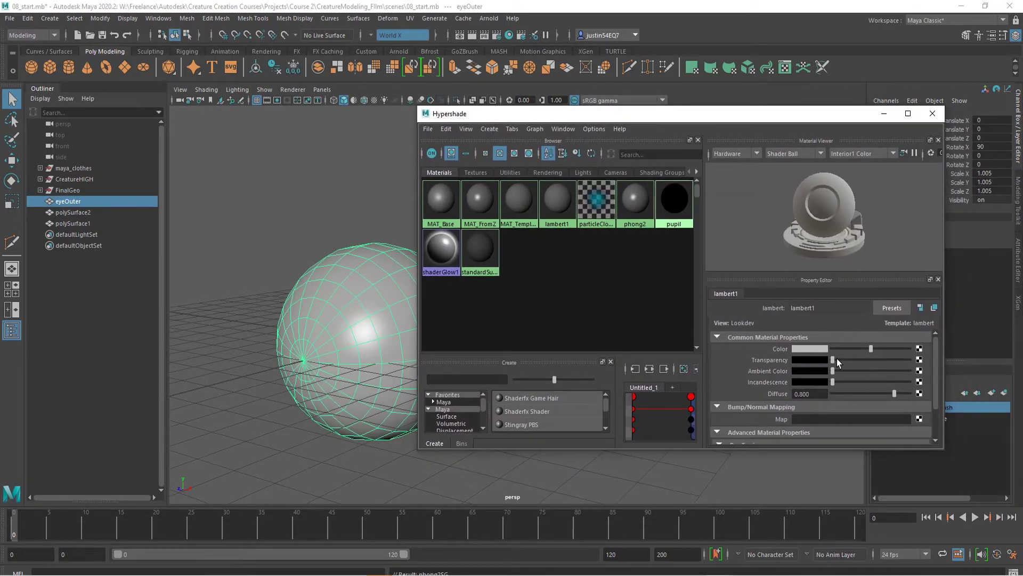
click(637, 210)
drag(833, 360, 877, 359)
alt+drag(311, 347, 398, 390)
alt+drag(298, 353, 429, 349)
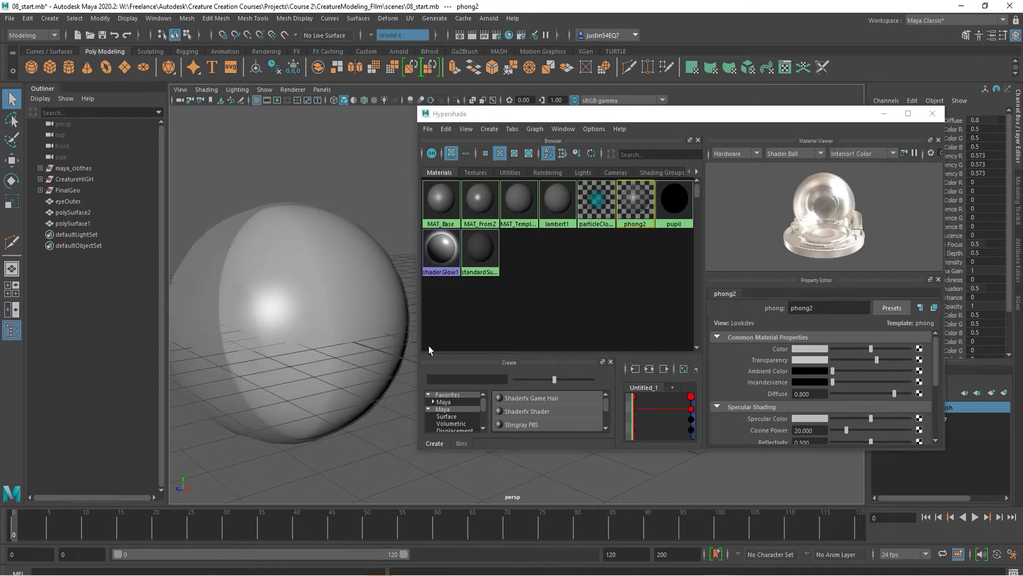
Assign the pupil material to the recessed cap, polySurface2.
click(84, 224)
click(73, 212)
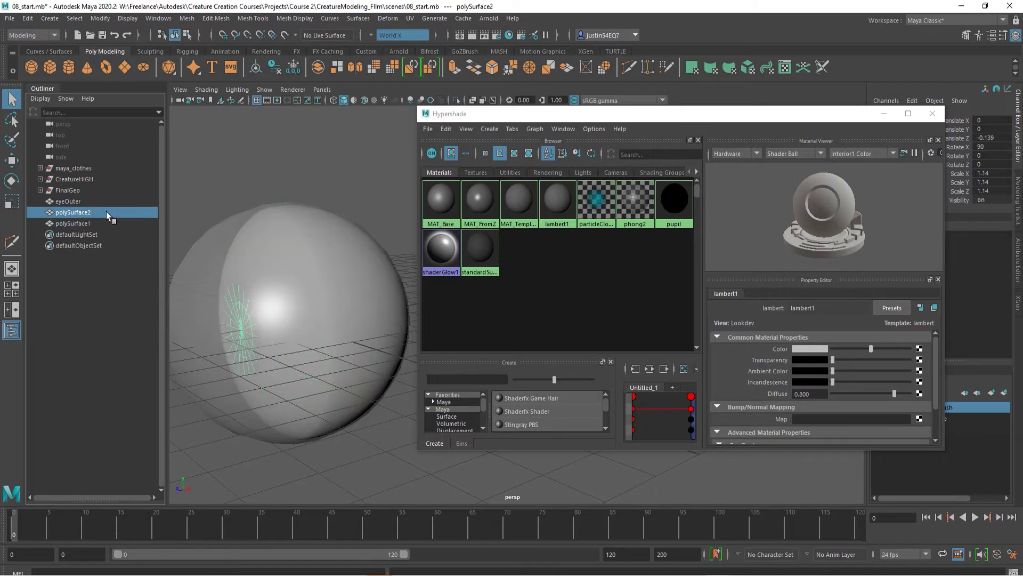
right_drag(681, 203, 681, 186)
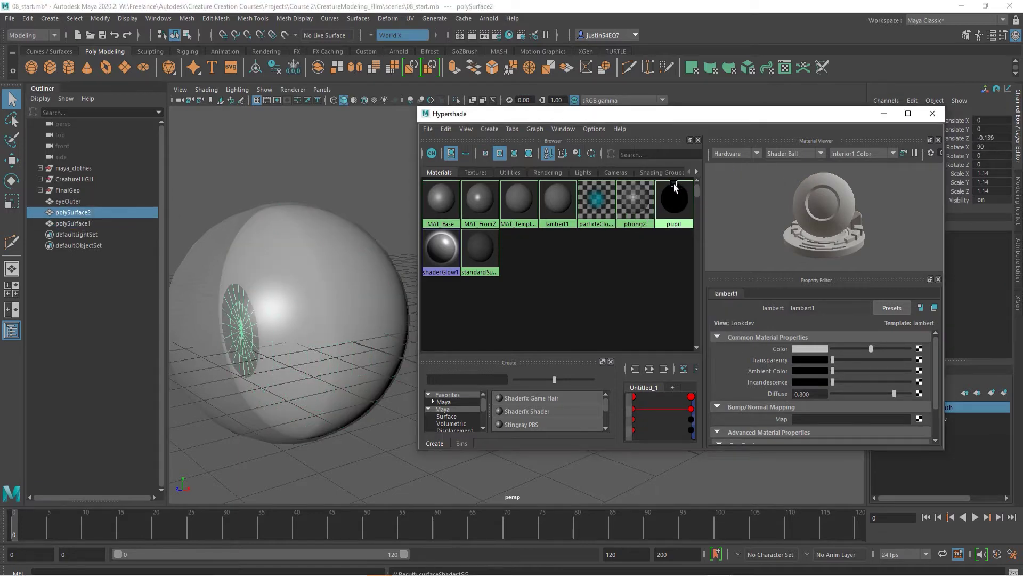
Rename polySurface2 as eyePupil and polySurface1 as eyeInner, and close the Hypershade.
click(66, 212)
double_click(66, 213)
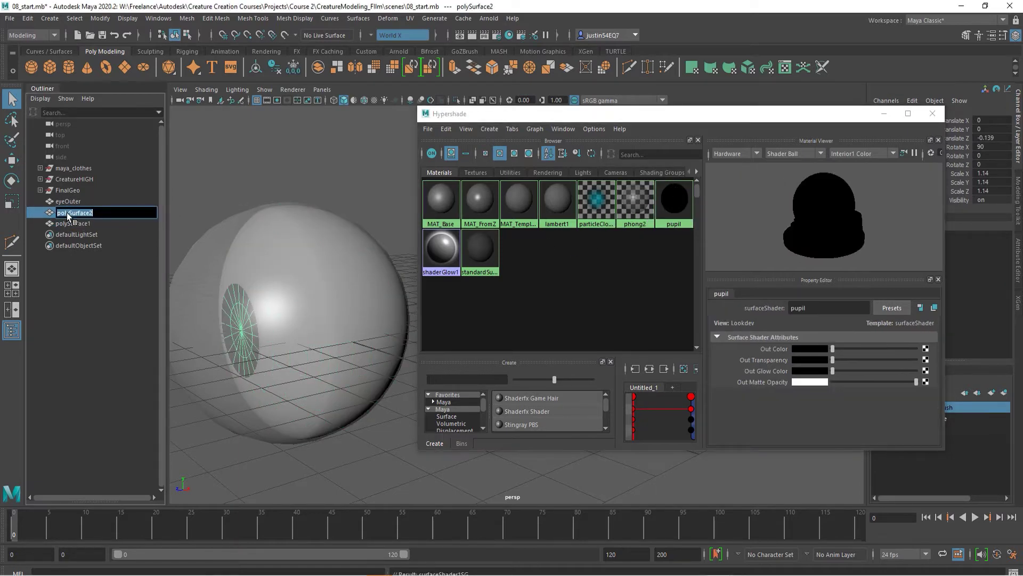
text(eyePupil)
key(Return)
double_click(75, 224)
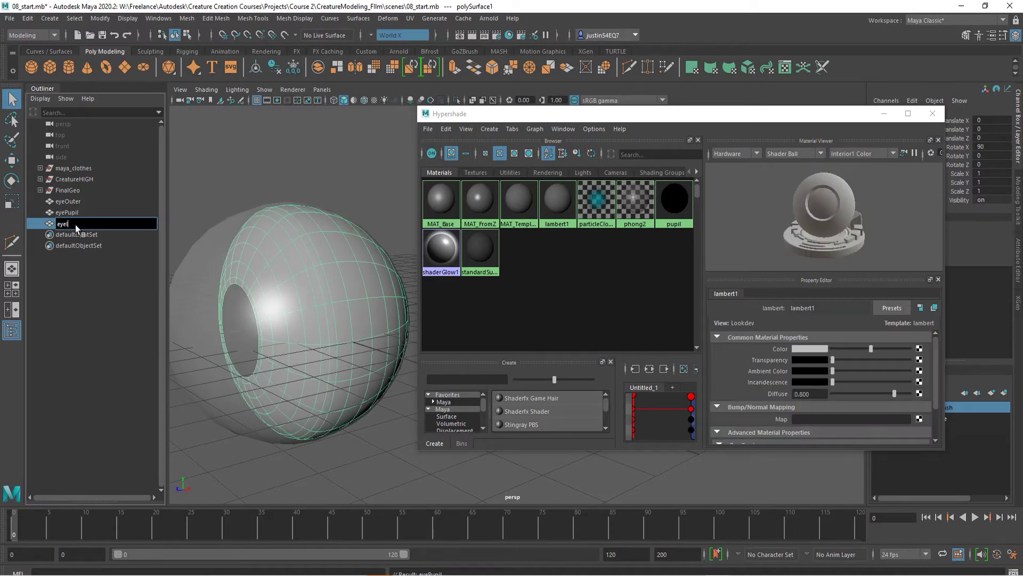
text(eyeInner)
key(Return)
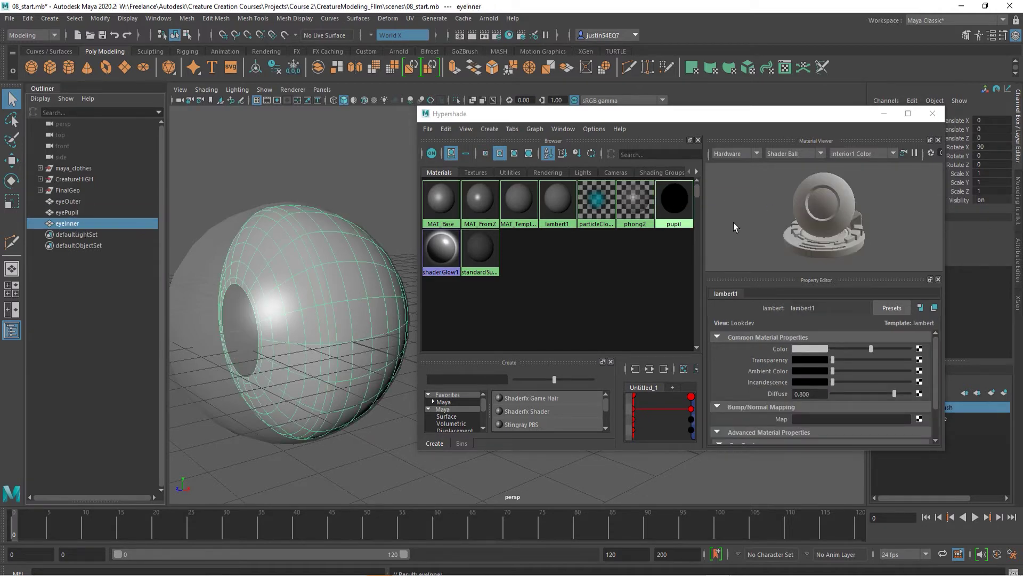
click(932, 113)
click(599, 315)
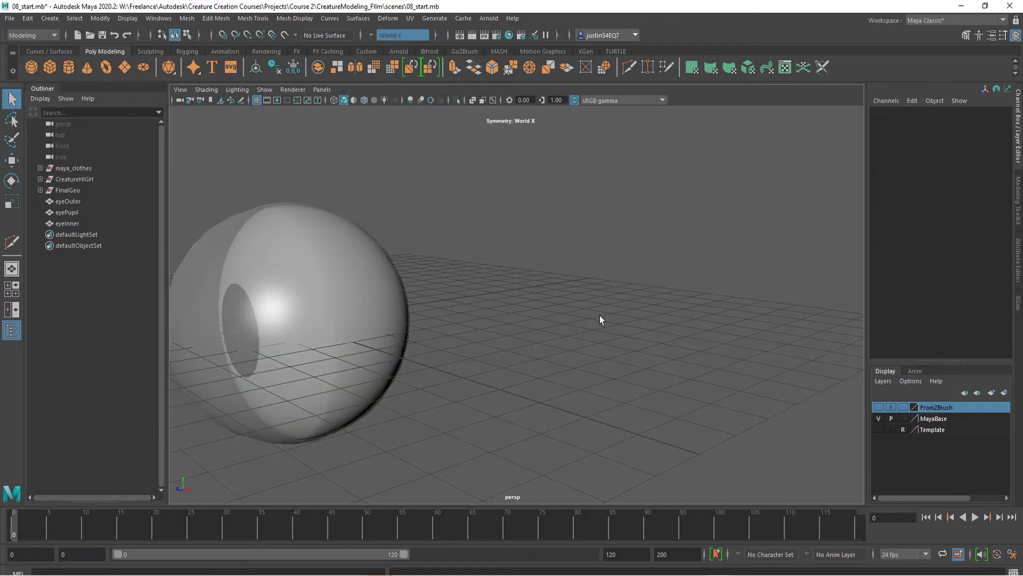
Group eyeOuter, eyePupil and eyeInner together and name the group eyeGRP.
alt+drag(485, 318, 489, 265)
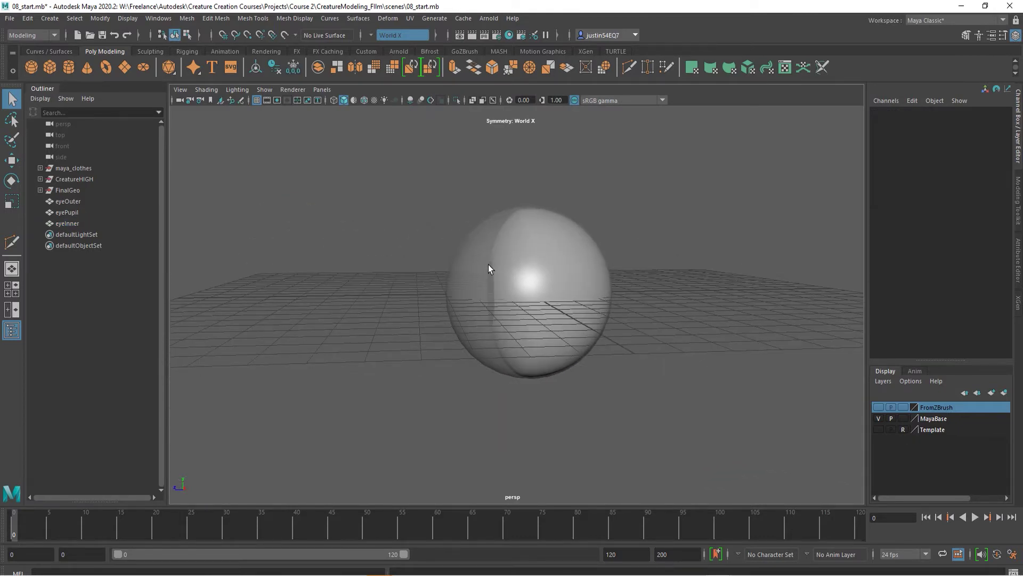
alt+drag(603, 412, 631, 421)
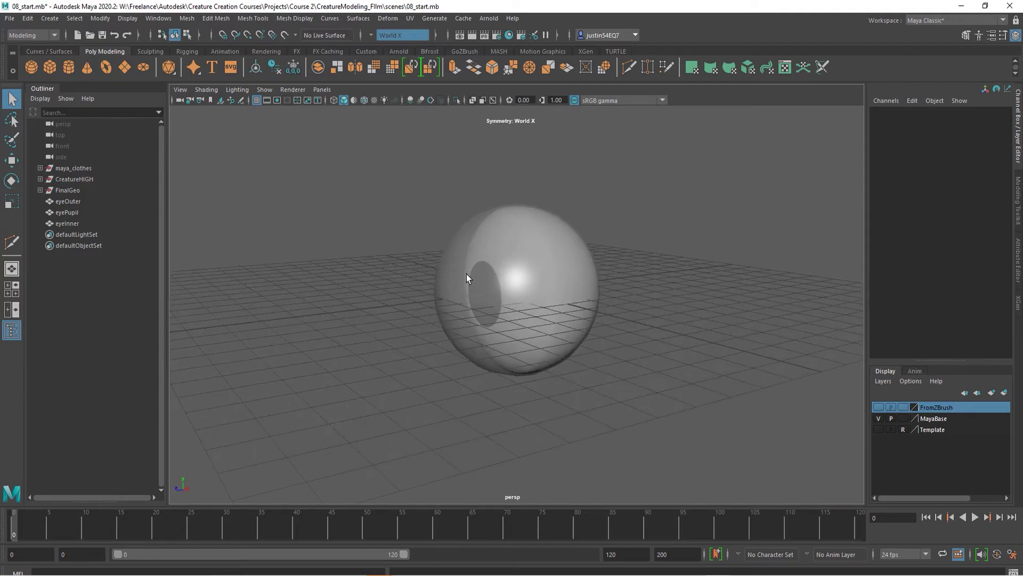
alt+drag(615, 350, 625, 320)
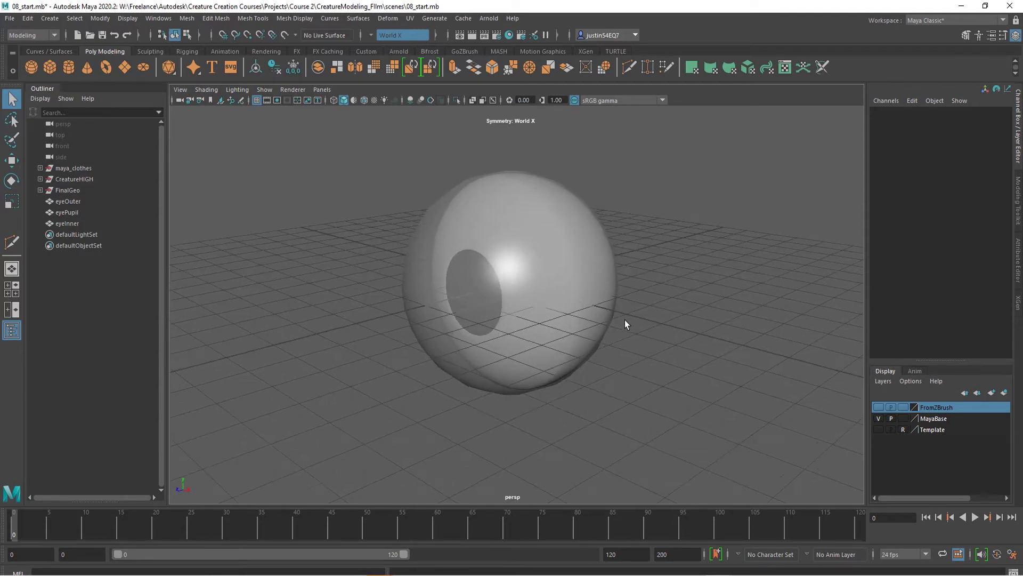
click(68, 202)
shift+click(69, 224)
key(ctrl+g)
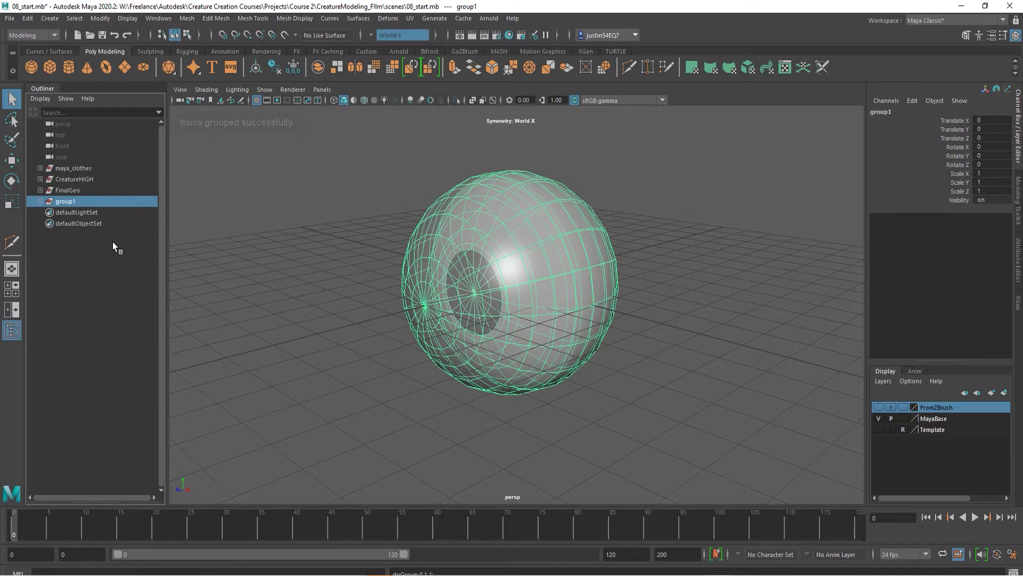
double_click(77, 203)
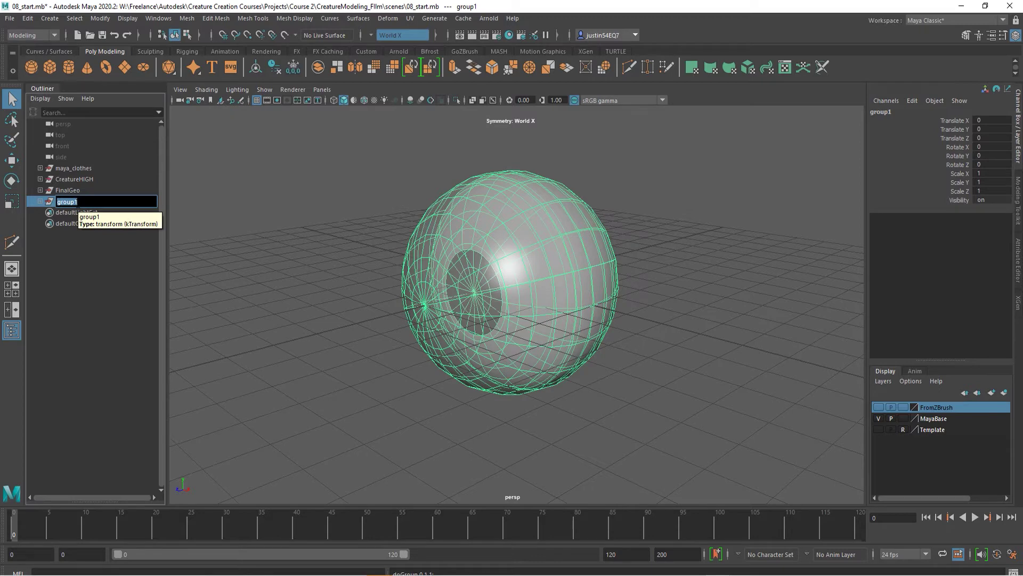
text(eyeGRP)
key(Return)
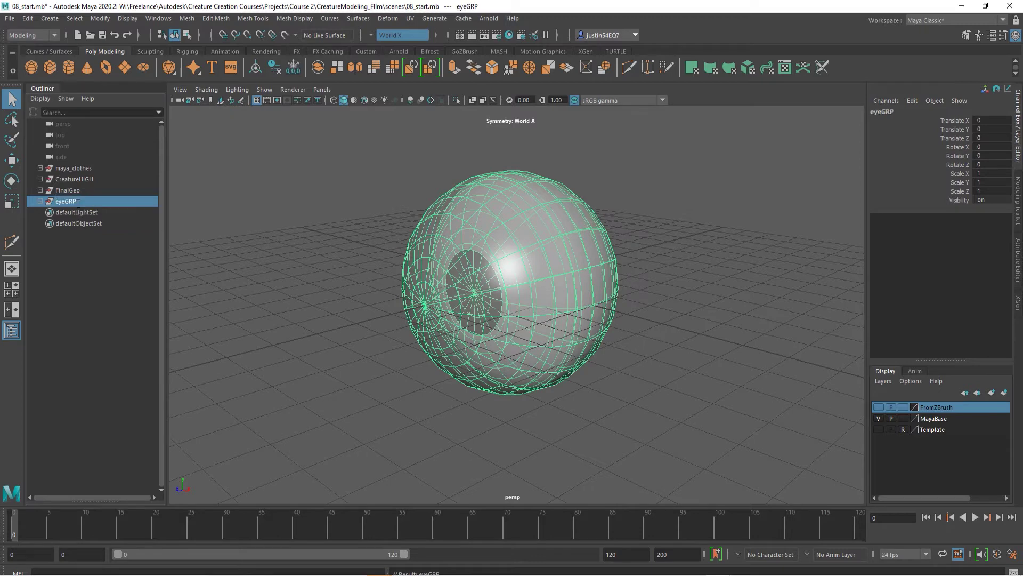
Show the FromZBrush layer and move eyeGRP into the creature's left eye socket, at about X 8.819, Y 74.165, Z 27.13.
scroll(516, 304, down, 5)
click(877, 407)
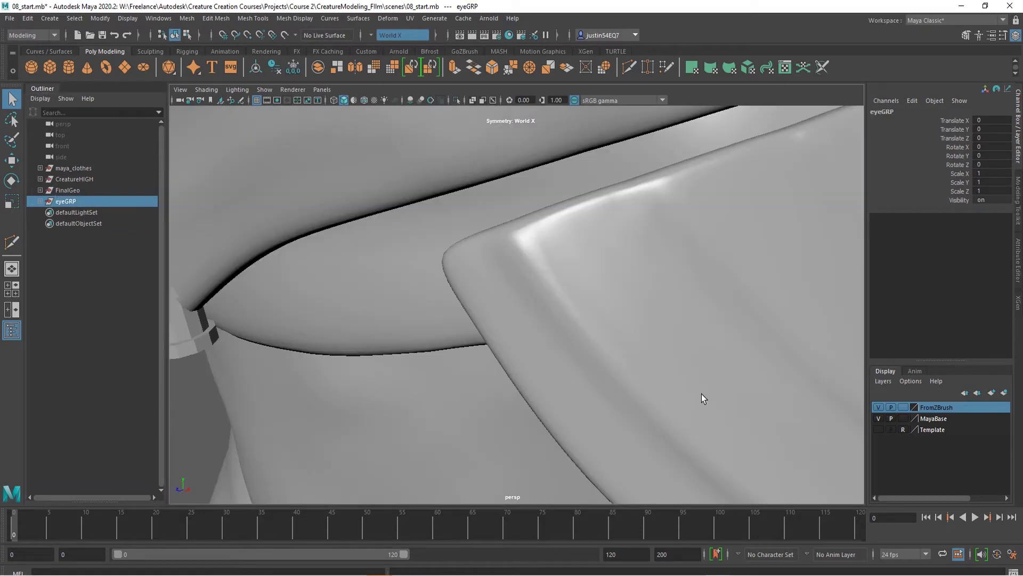
scroll(296, 269, down, 5)
key(w)
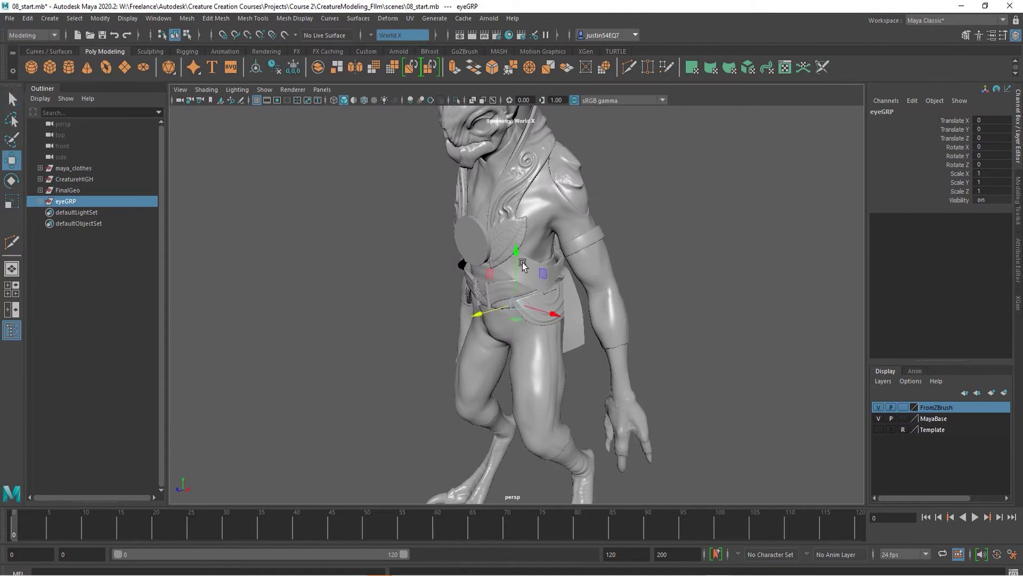
drag(516, 254, 525, 93)
alt+middle_drag(580, 290, 586, 349)
drag(457, 263, 501, 331)
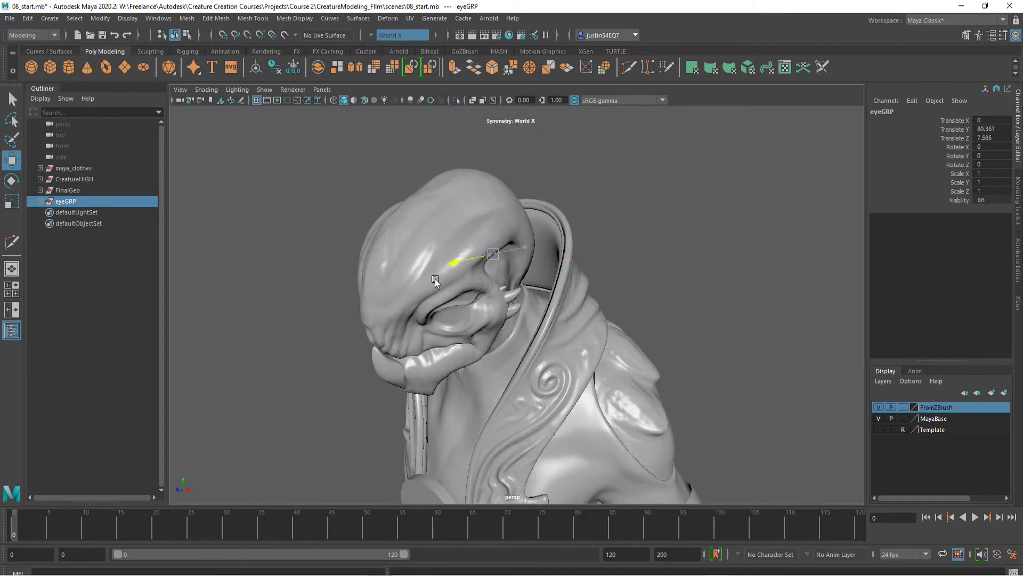
key(f)
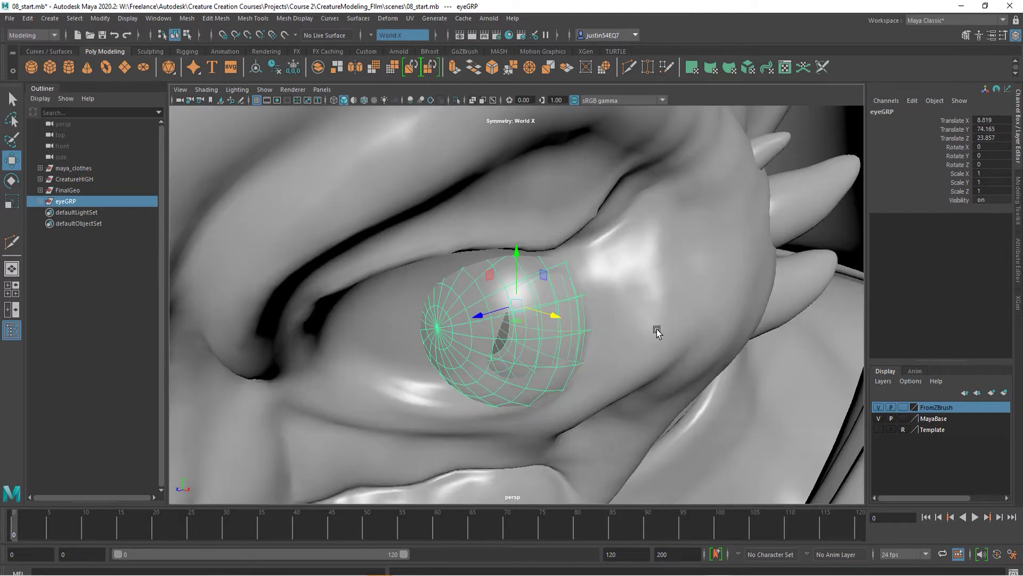
alt+drag(656, 331, 507, 340)
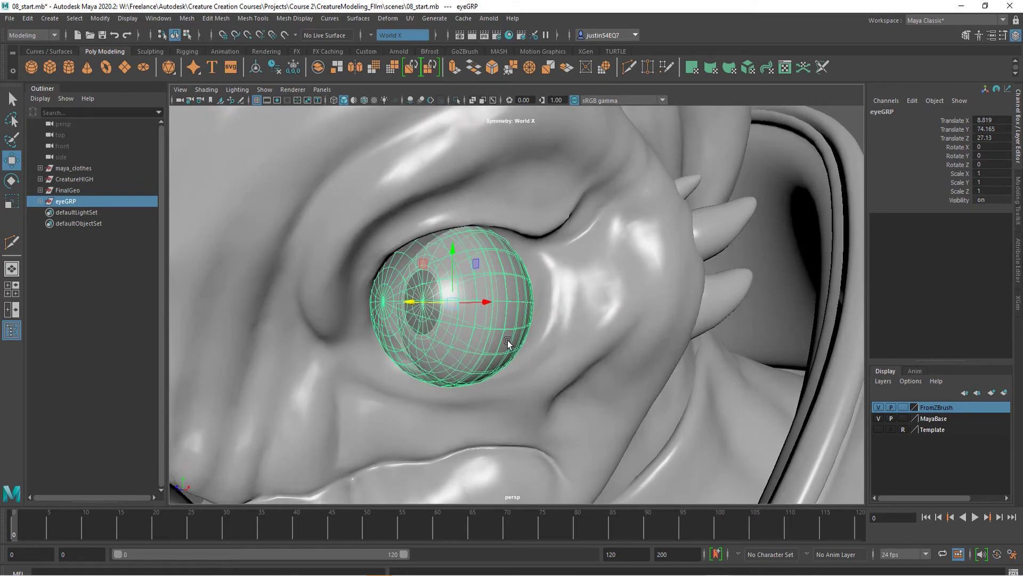
Scale eyeGRP uniformly to about 1.243 and rotate it to about X 24.681, Y 7.629, Z 0.097 to match the socket's angle.
key(r)
drag(465, 302, 489, 307)
alt+drag(499, 354, 412, 288)
key(e)
key(r)
key(e)
Reposition eyeGRP within the socket to about X 8.538, Y 74.833, Z 26.413.
key(w)
drag(459, 255, 459, 232)
alt+drag(459, 233, 583, 272)
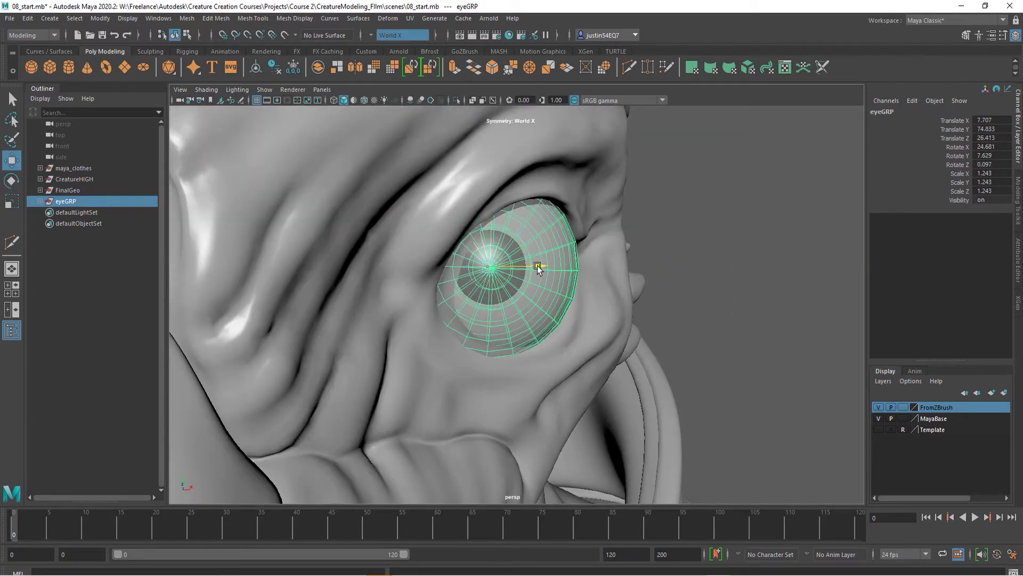
drag(538, 266, 559, 269)
alt+drag(585, 296, 497, 276)
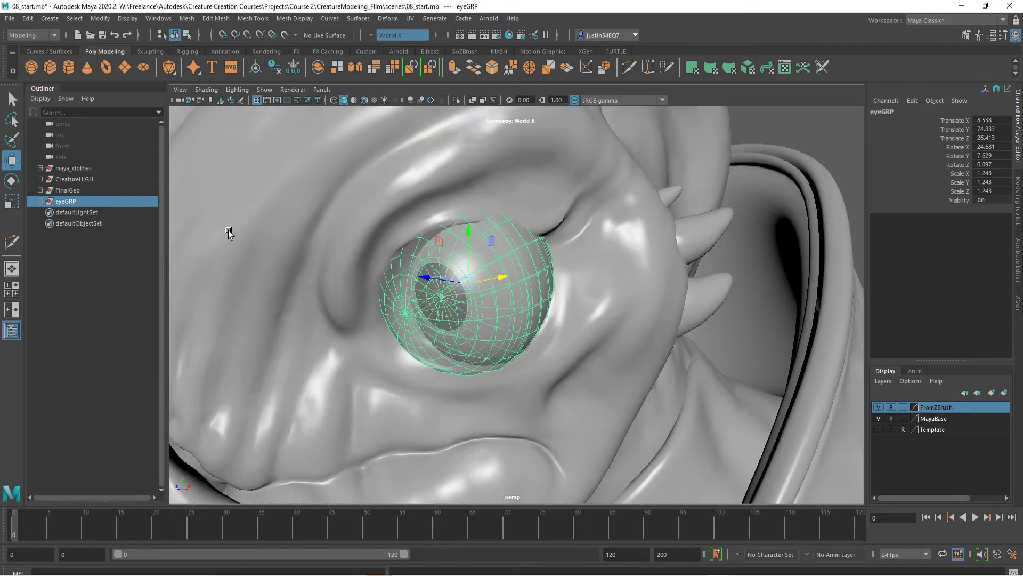
Set the Move tool to follow the object's own axes, and shift eyeGRP slightly forward and down in the socket.
double_click(9, 161)
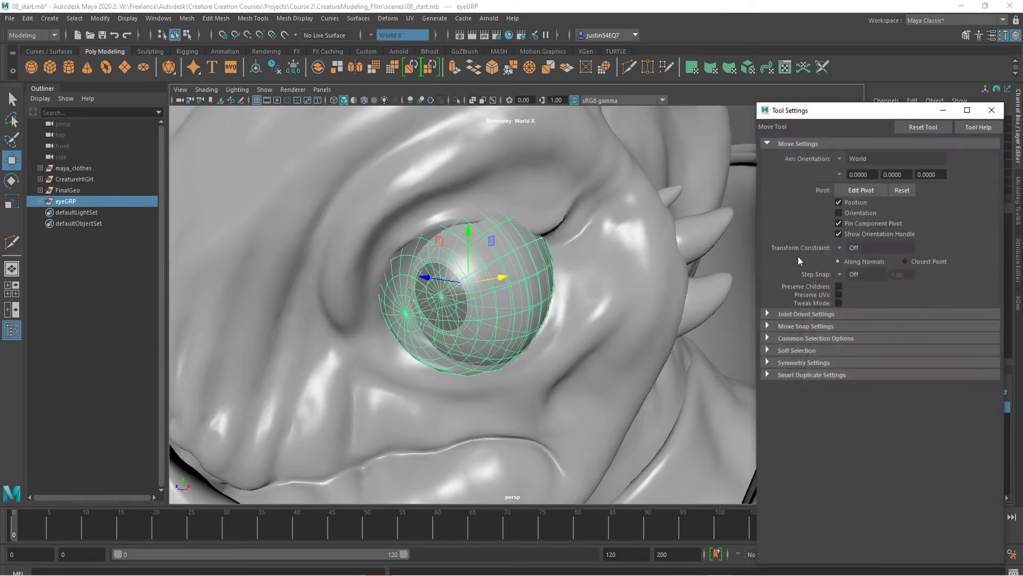
click(841, 160)
click(874, 166)
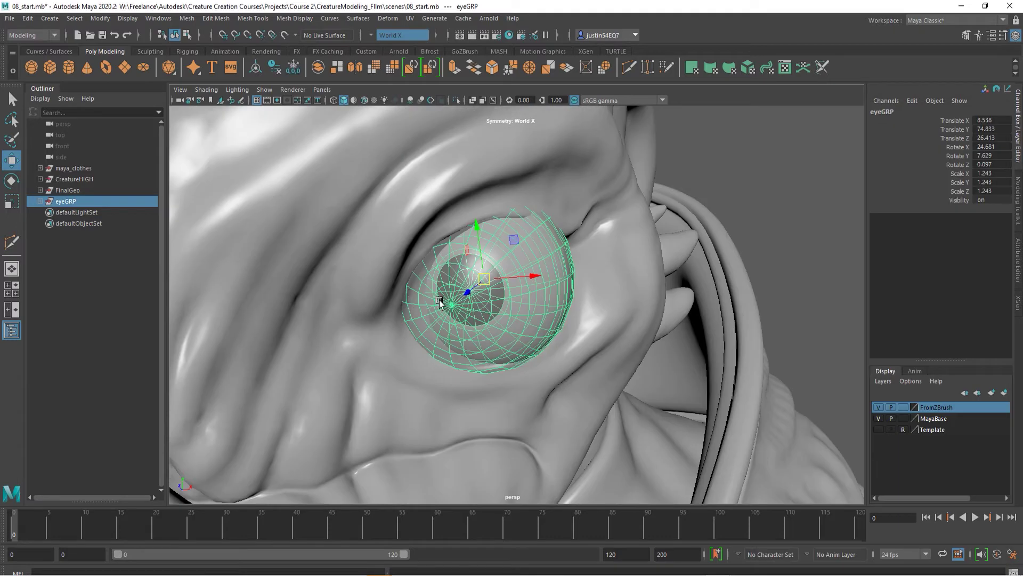
drag(471, 295, 494, 288)
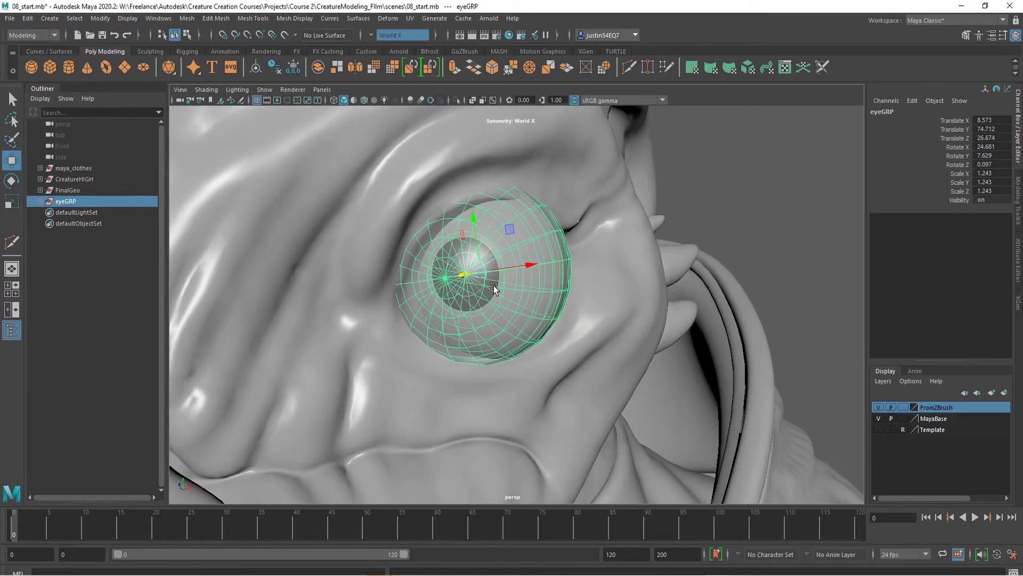
drag(475, 223, 477, 242)
alt+drag(539, 258, 501, 309)
Reduce eyeGRP's scale to about 1.075 and settle it between the eyelids at about X 8.589, Y 74.619, Z 26.796.
key(r)
key(w)
key(r)
drag(477, 290, 458, 303)
key(w)
drag(471, 237, 468, 224)
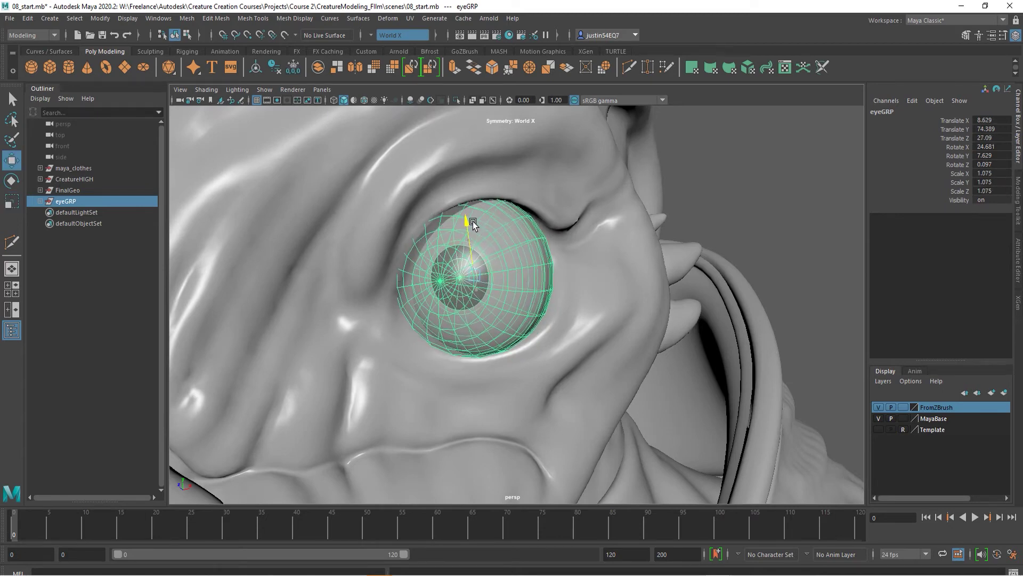
alt+drag(457, 284, 547, 361)
drag(506, 224, 504, 213)
Examine how the eye fits the socket and eyelids from the front, side and close up.
alt+right_drag(545, 290, 541, 341)
click(677, 345)
mouse_move(542, 341)
alt+mouse_down()
mouse_move(517, 348)
mouse_move(558, 348)
alt+mouse_up()
alt+right_drag(558, 348, 835, 398)
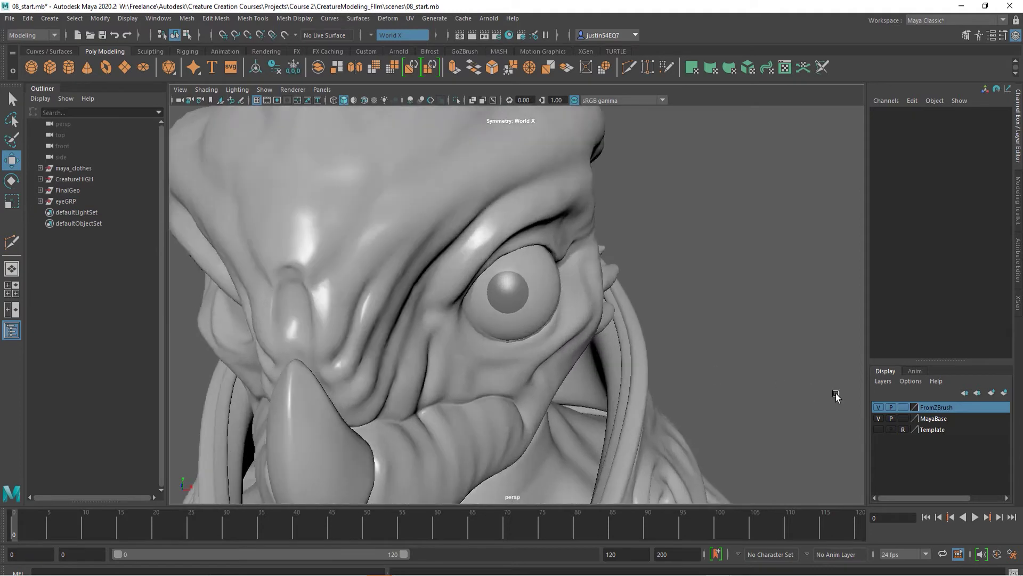
alt+drag(661, 373, 609, 364)
alt+drag(519, 312, 530, 313)
click(529, 313)
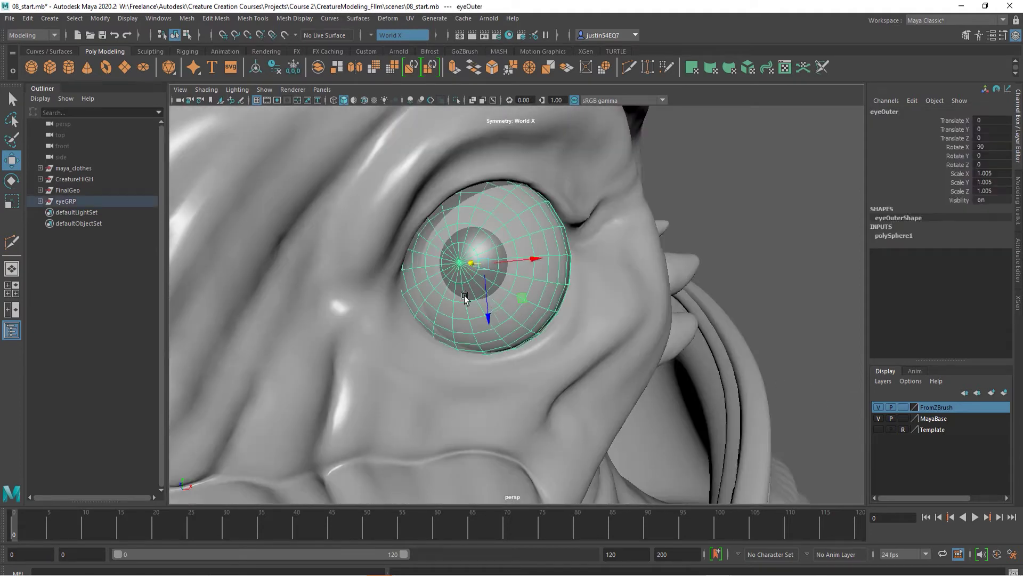
key(Up)
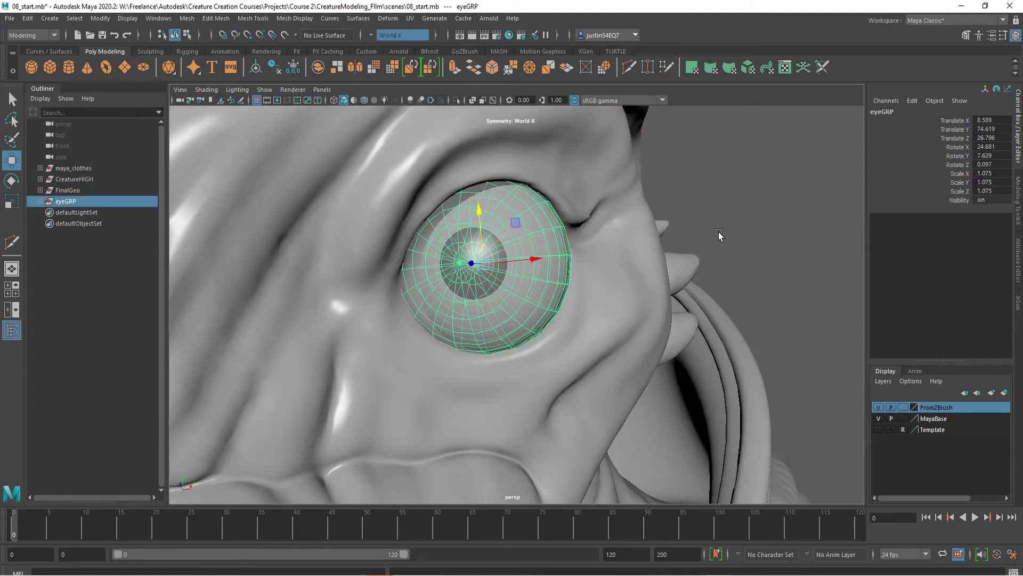
click(421, 230)
alt+drag(423, 221, 451, 152)
alt+drag(424, 193, 490, 334)
scroll(479, 328, down, 4)
scroll(490, 334, up, 5)
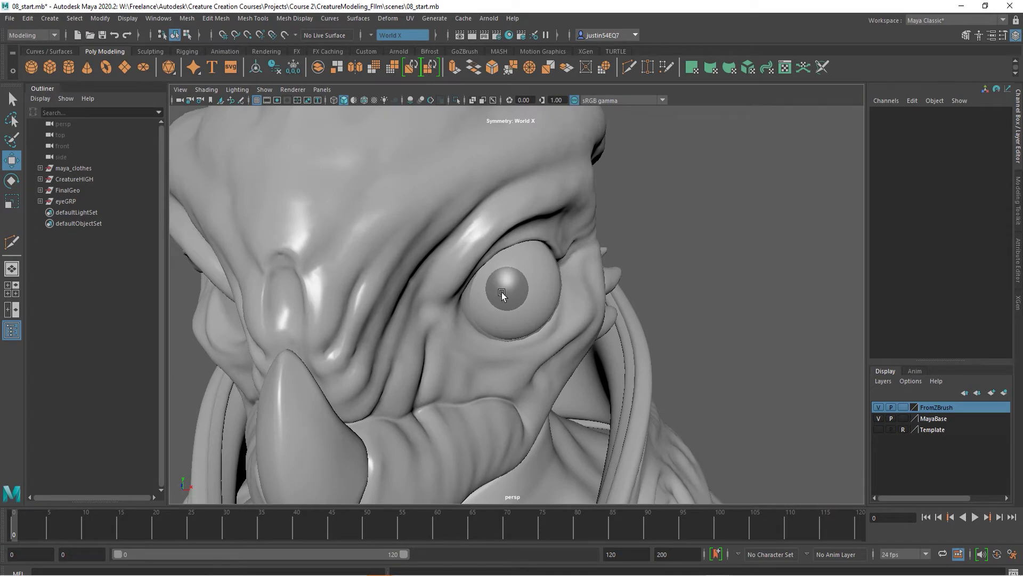
alt+drag(503, 294, 457, 258)
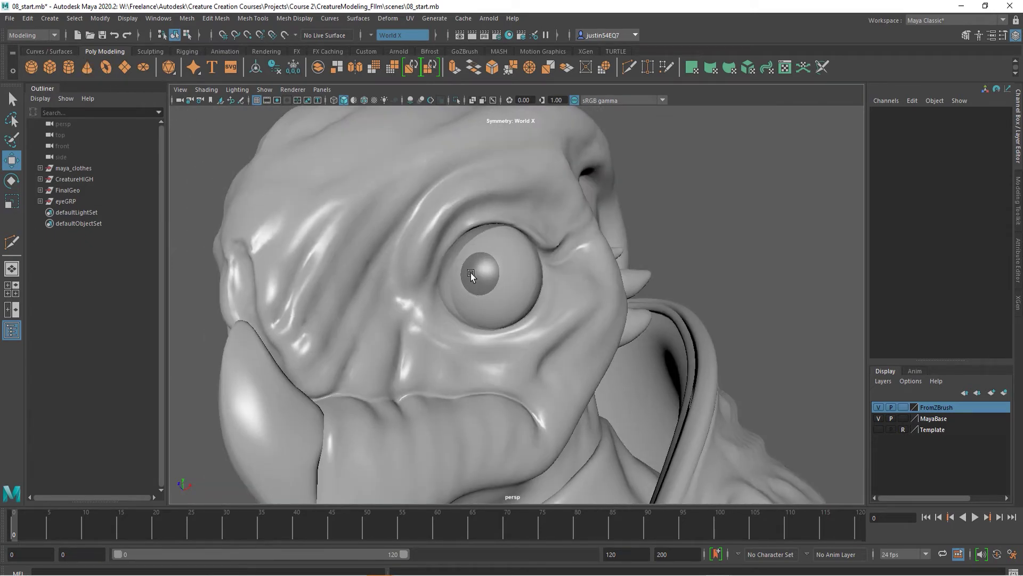
alt+drag(509, 292, 535, 304)
Try placing eyeGRP inside a new parent group with its pivot at the scene's origin.
click(525, 293)
key(Up)
alt+right_drag(525, 293, 472, 280)
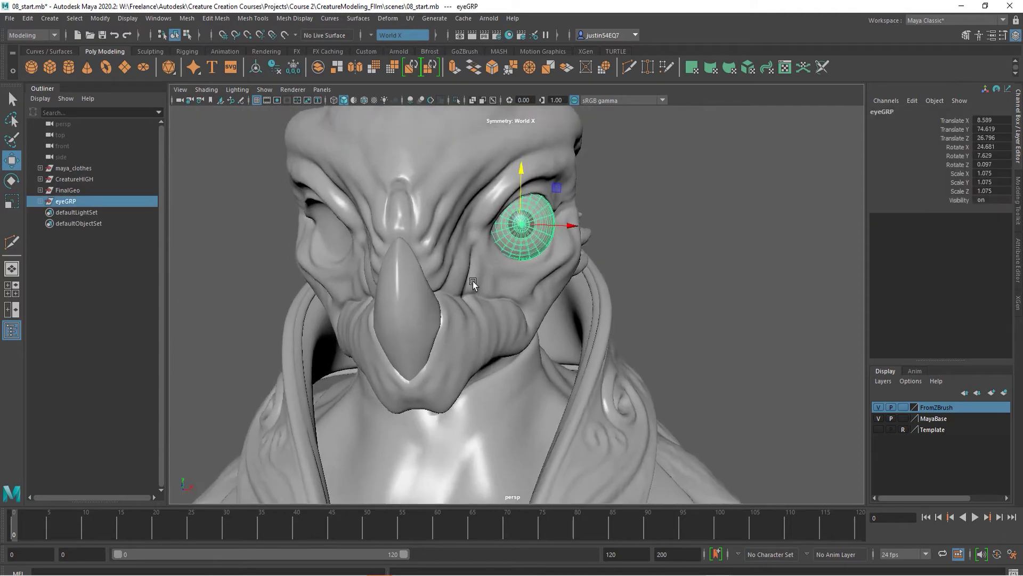
alt+drag(472, 281, 543, 325)
alt+right_drag(543, 325, 599, 323)
key(ctrl+g)
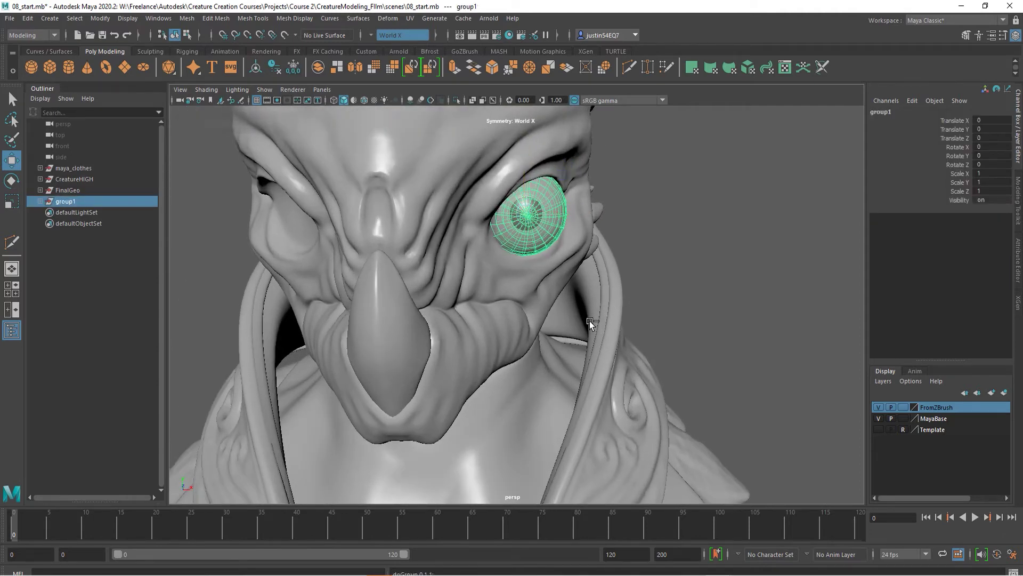
scroll(491, 341, down, 8)
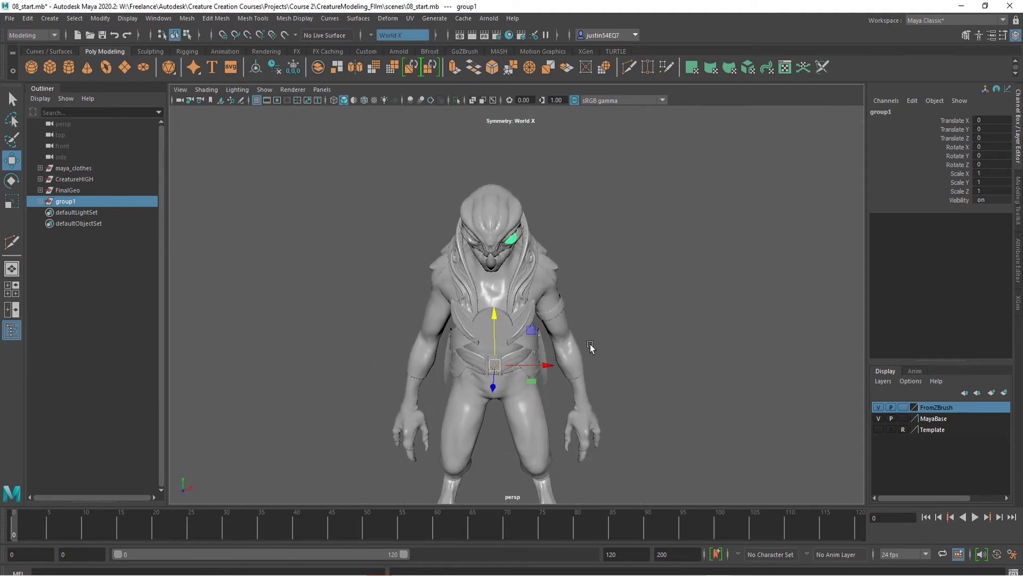
scroll(590, 344, up, 6)
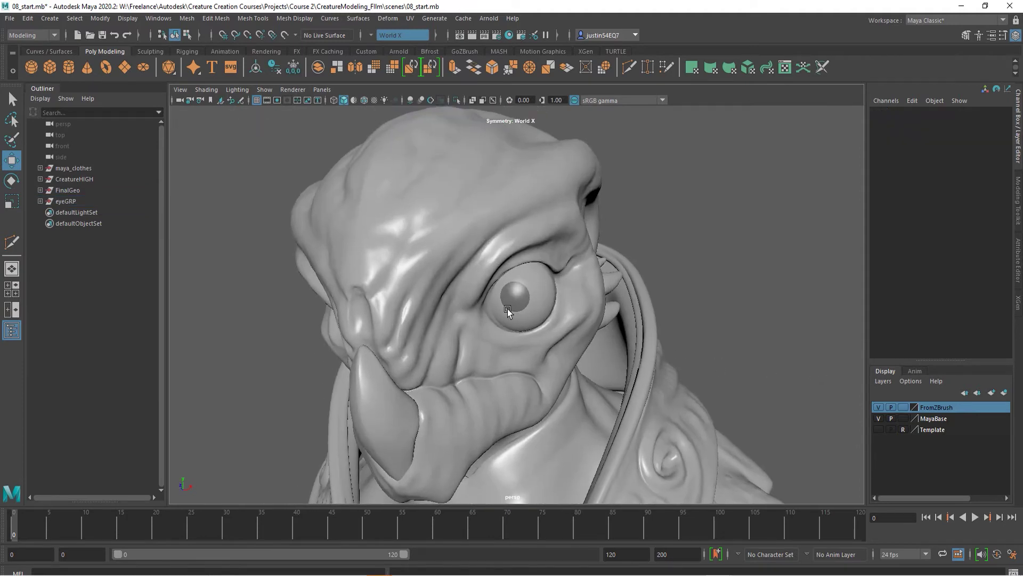
Open the UV Editor to show eyeOuter's UVs, and expand eyeGRP to list its parts.
click(411, 19)
click(411, 18)
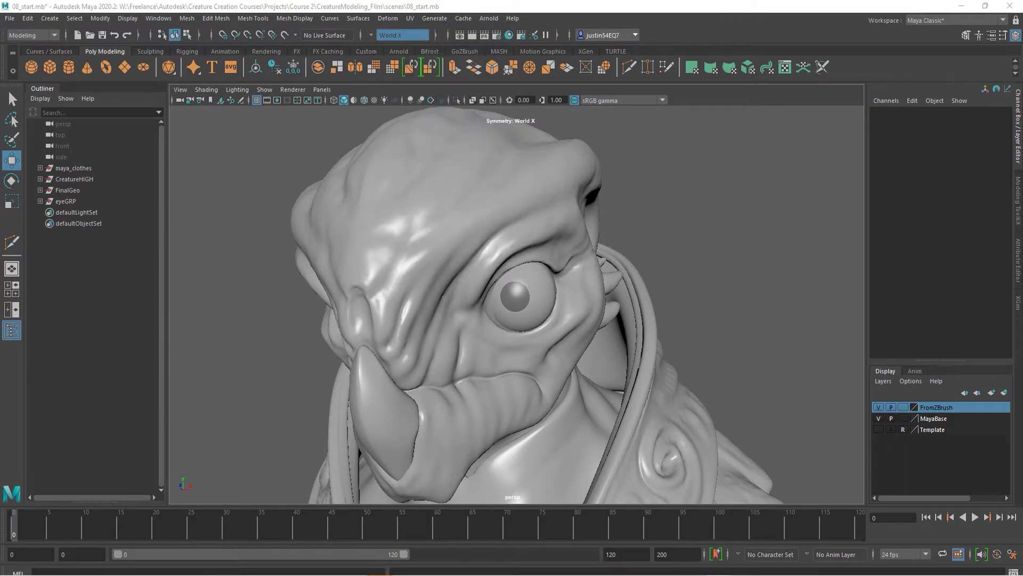
click(549, 277)
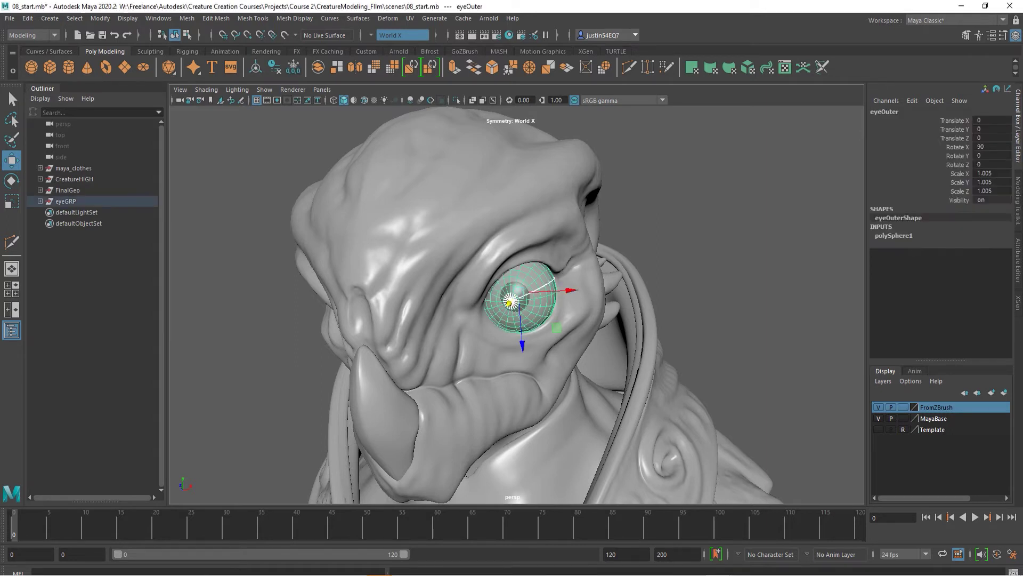
drag(881, 84, 945, 53)
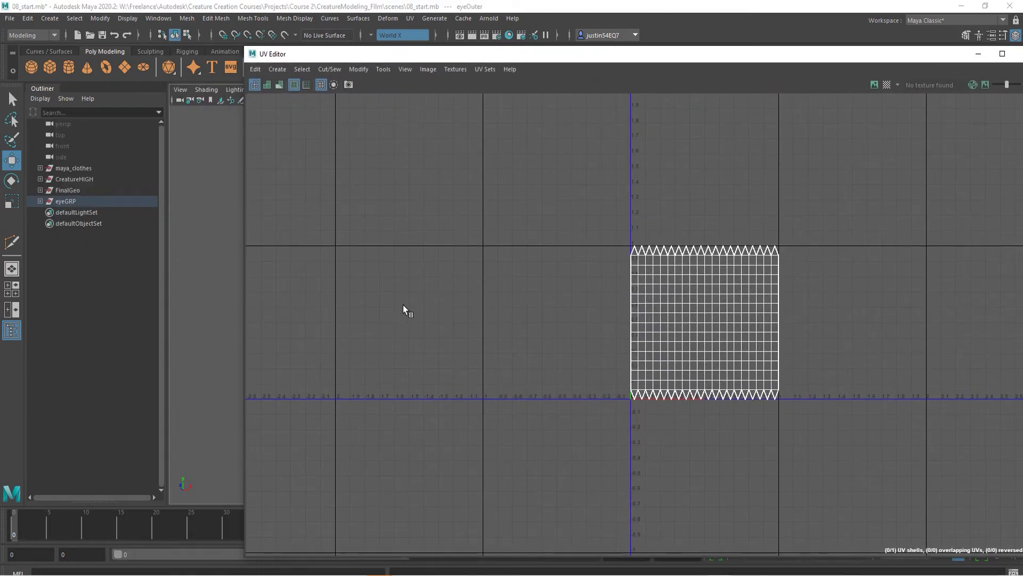
click(41, 202)
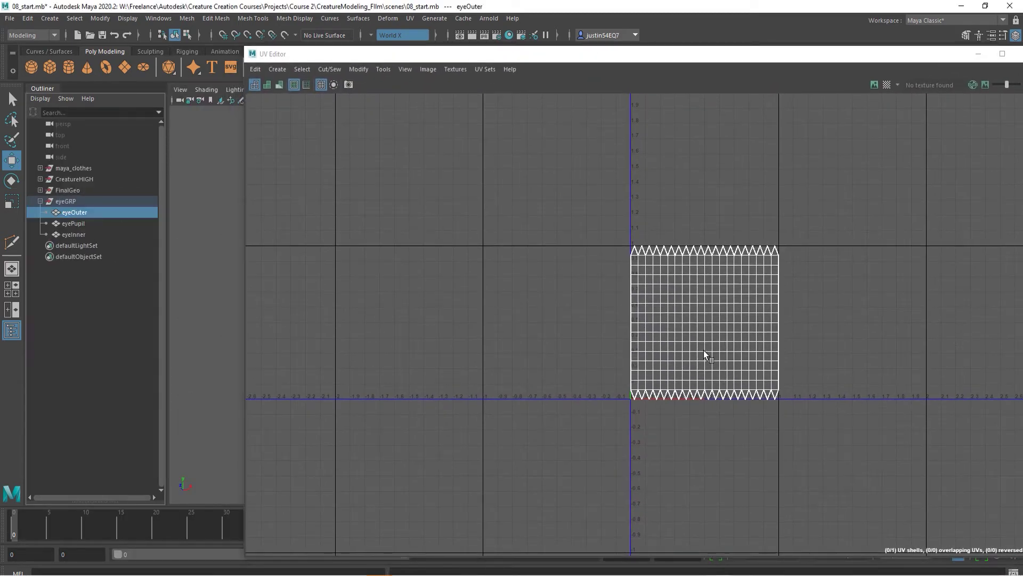
Apply an Automatic UV projection to the whole eyeOuter mesh.
alt+middle_drag(719, 355, 574, 340)
right_click(557, 287)
right_drag(557, 287, 594, 286)
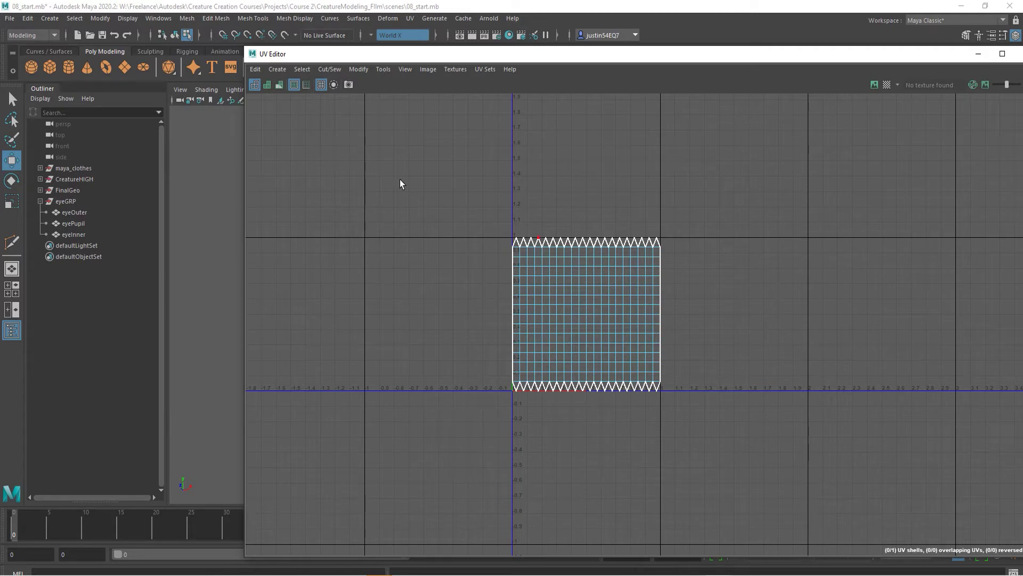
click(187, 36)
click(410, 19)
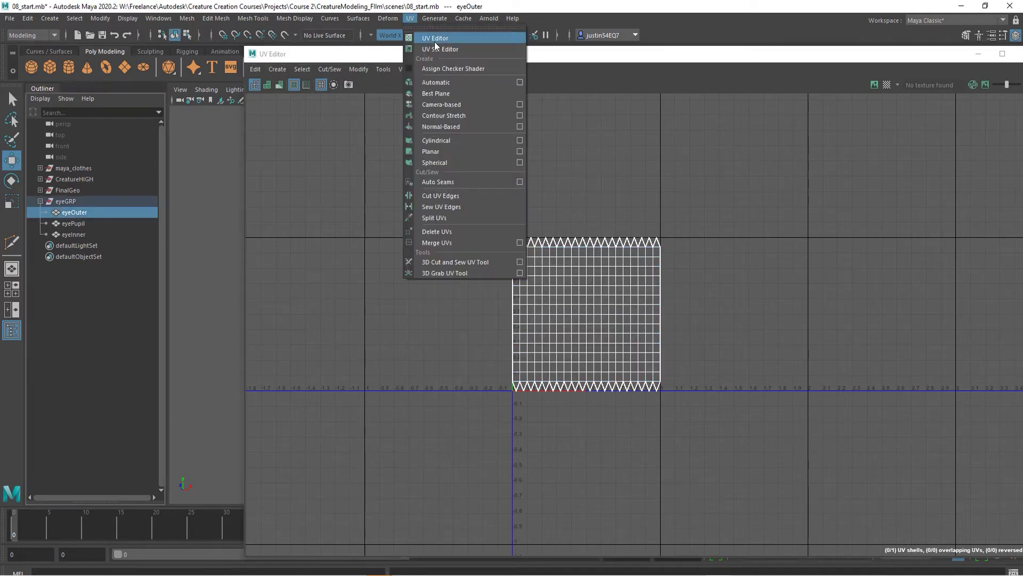
click(431, 82)
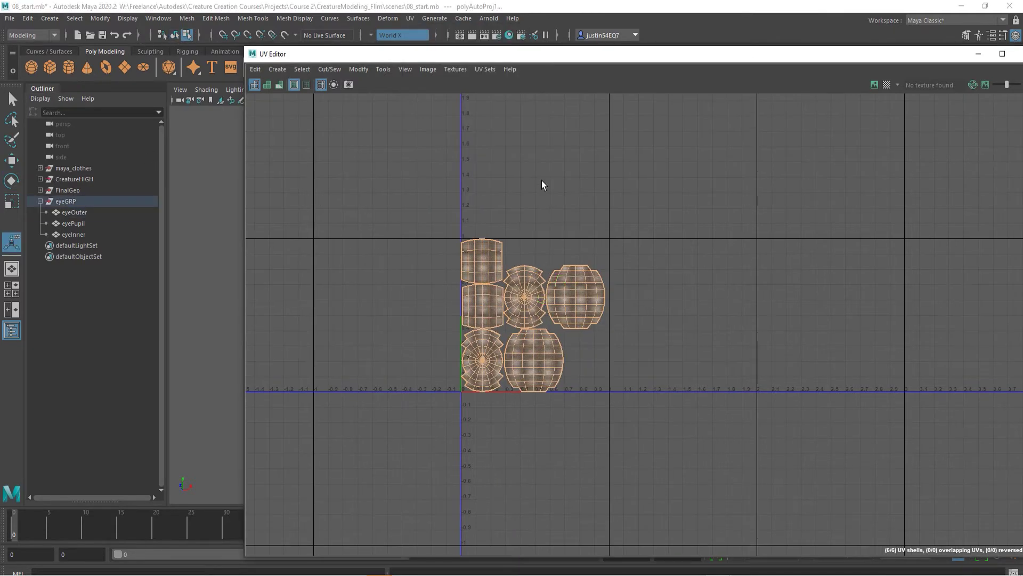
Select the UV shell covering the front pole of eyeOuter and move it well away from the other shells.
drag(571, 58, 488, 243)
drag(469, 311, 467, 311)
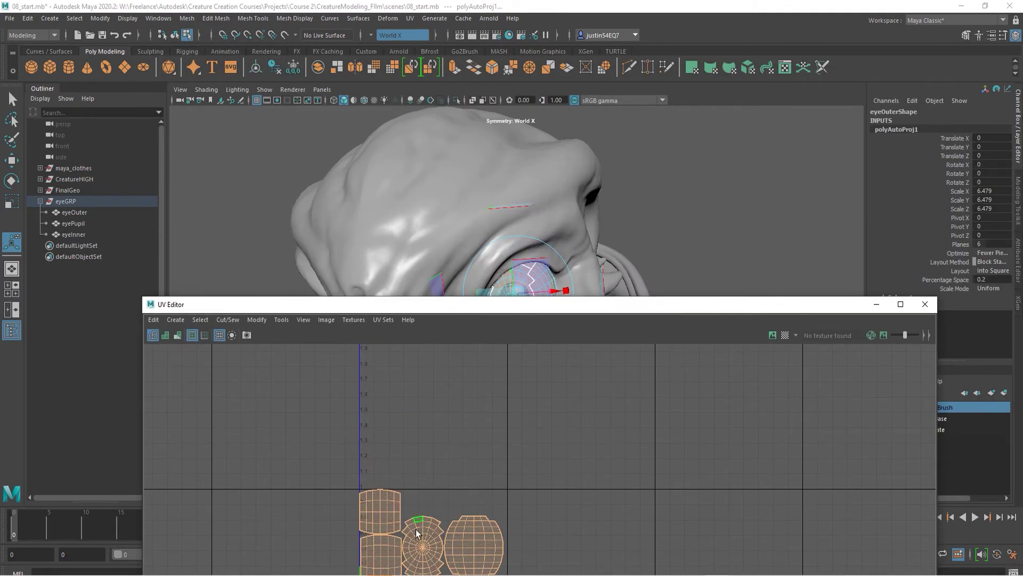
right_drag(416, 533, 440, 433)
double_click(424, 549)
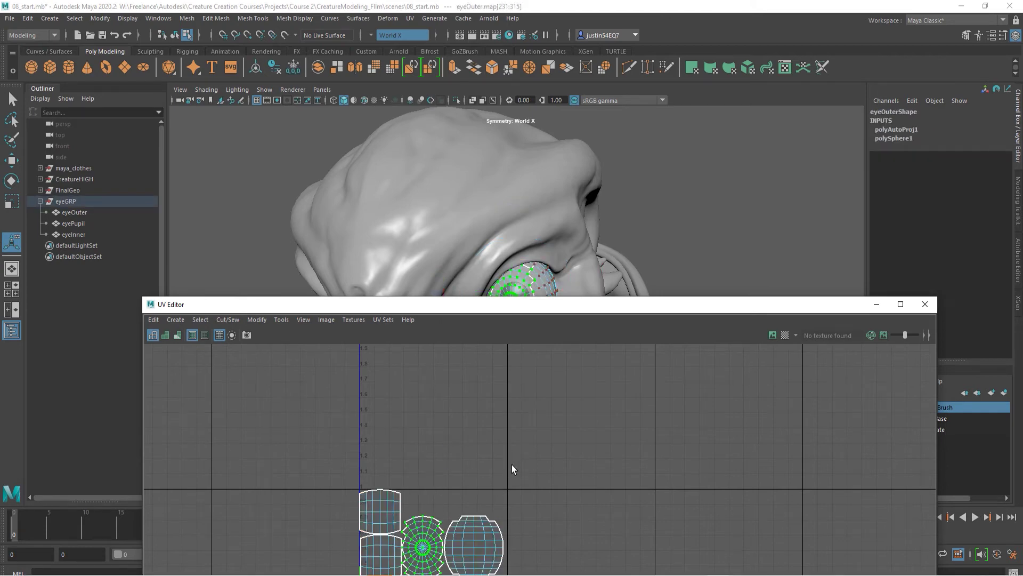
alt+middle_drag(511, 465, 467, 290)
key(w)
drag(378, 369, 550, 406)
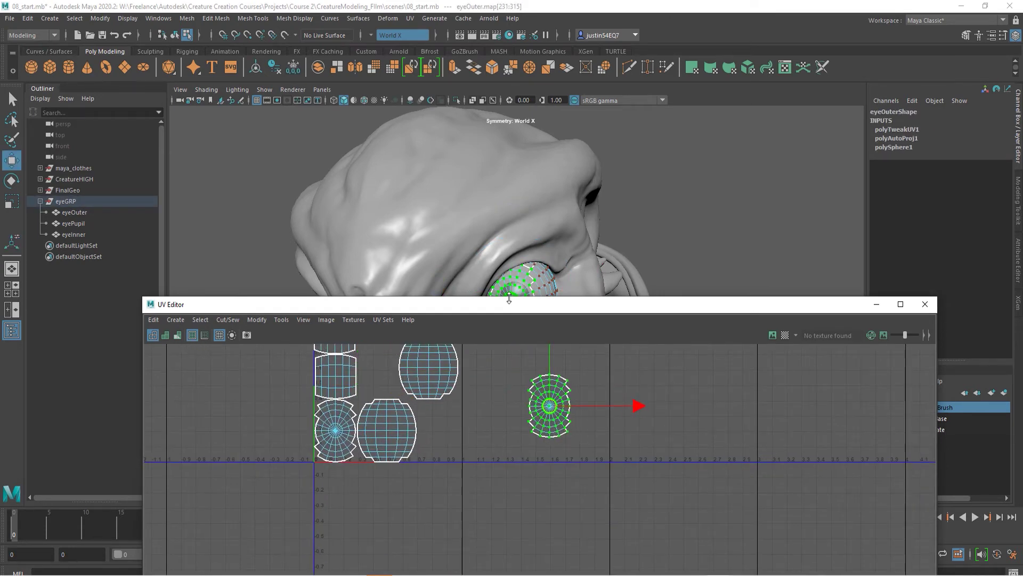
Arrange the UV Editor and the UV Toolkit side by side, with all of eyeOuter's shells in view.
drag(509, 298, 509, 73)
alt+right_drag(461, 270, 523, 300)
alt+middle_drag(524, 299, 650, 302)
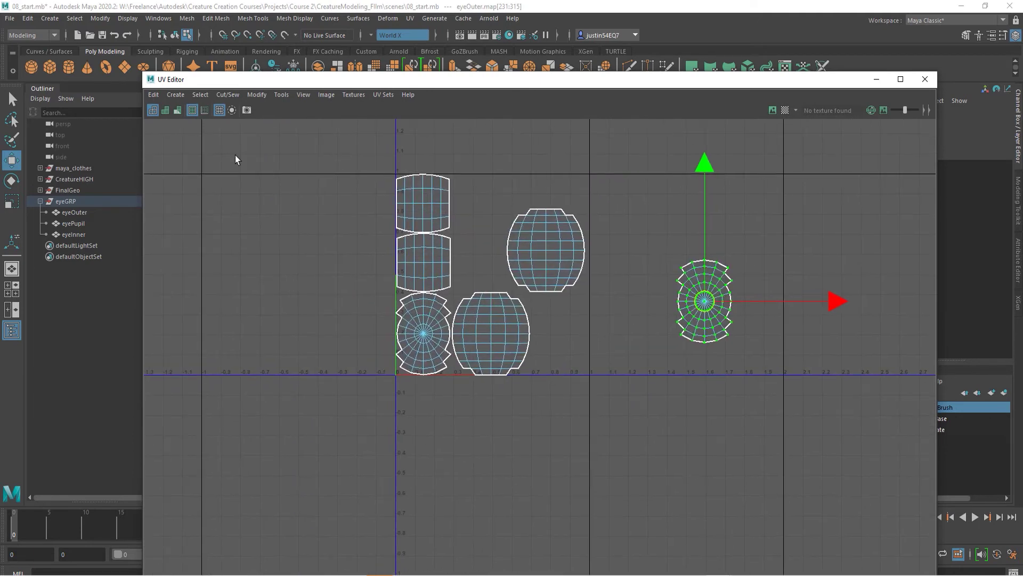
drag(1, 64, 105, 62)
drag(420, 81, 480, 30)
drag(126, 64, 96, 59)
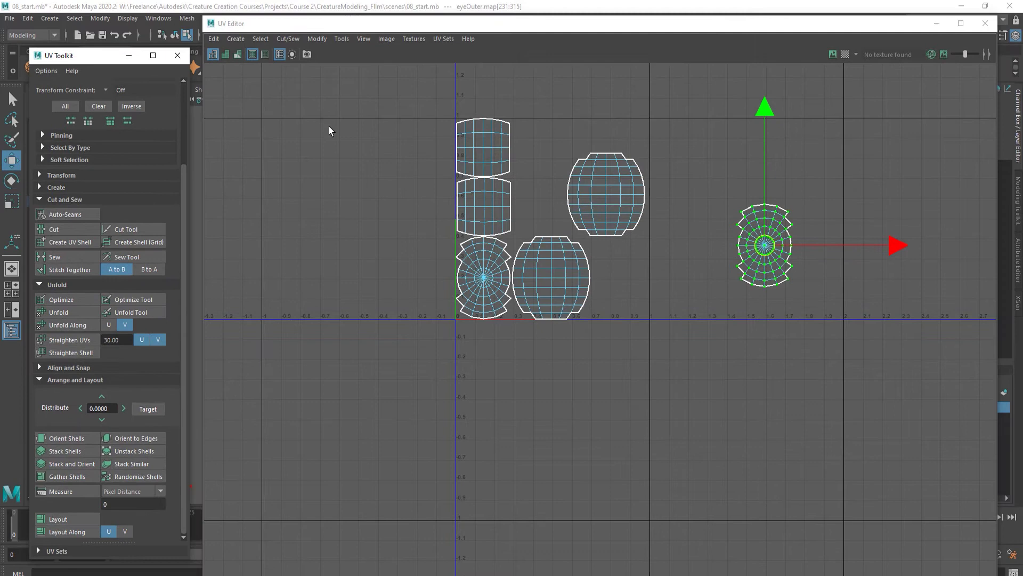
Select all edges of the separated front pole shell and stitch the four surrounding shells onto it using A to B.
click(731, 244)
alt+middle_drag(740, 257, 625, 319)
right_drag(635, 313, 602, 255)
drag(603, 255, 749, 415)
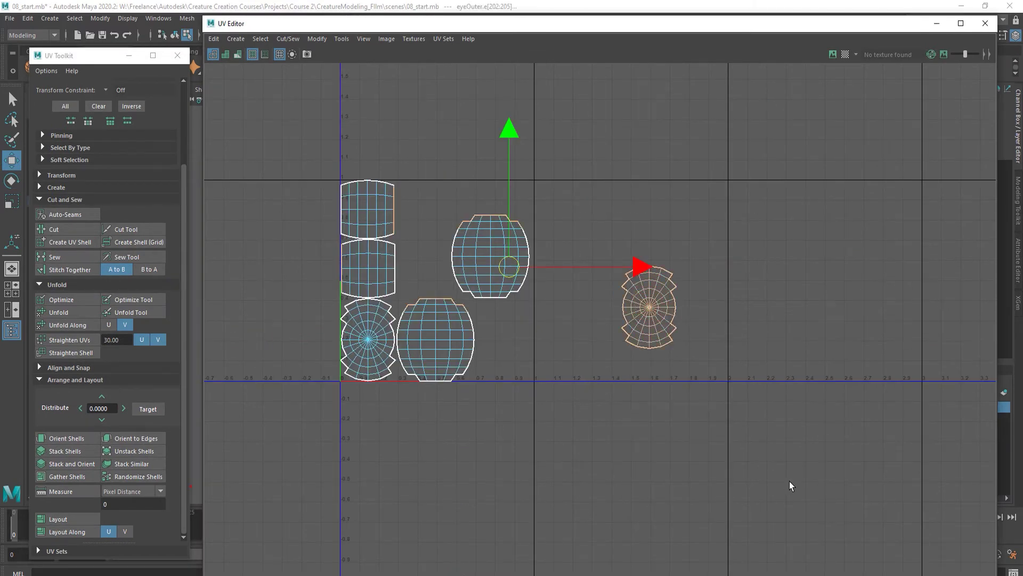
click(64, 273)
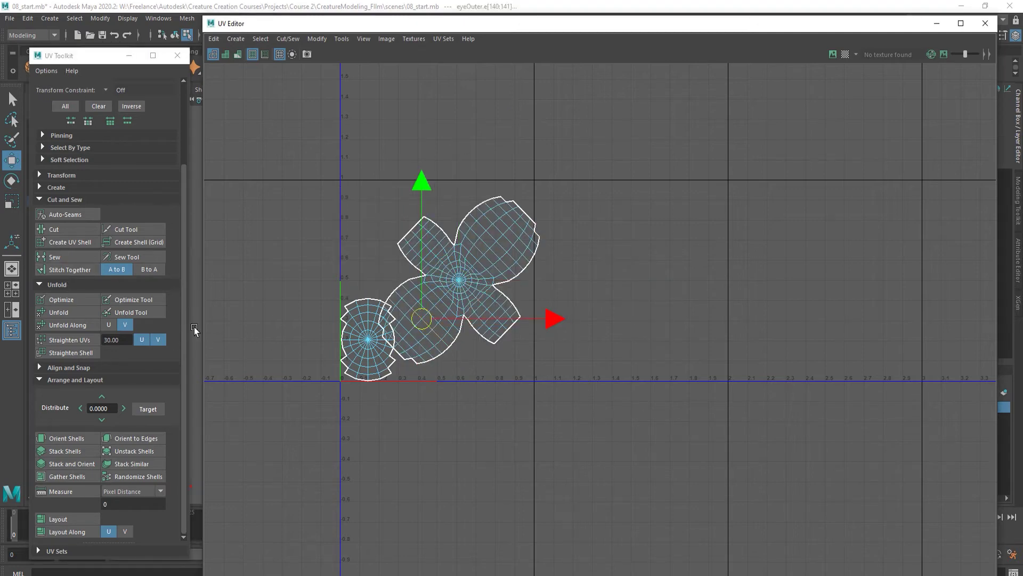
Cut the front shell's two large petals along a crosswise edge loop each, and move the back pole shell clear of it.
click(81, 229)
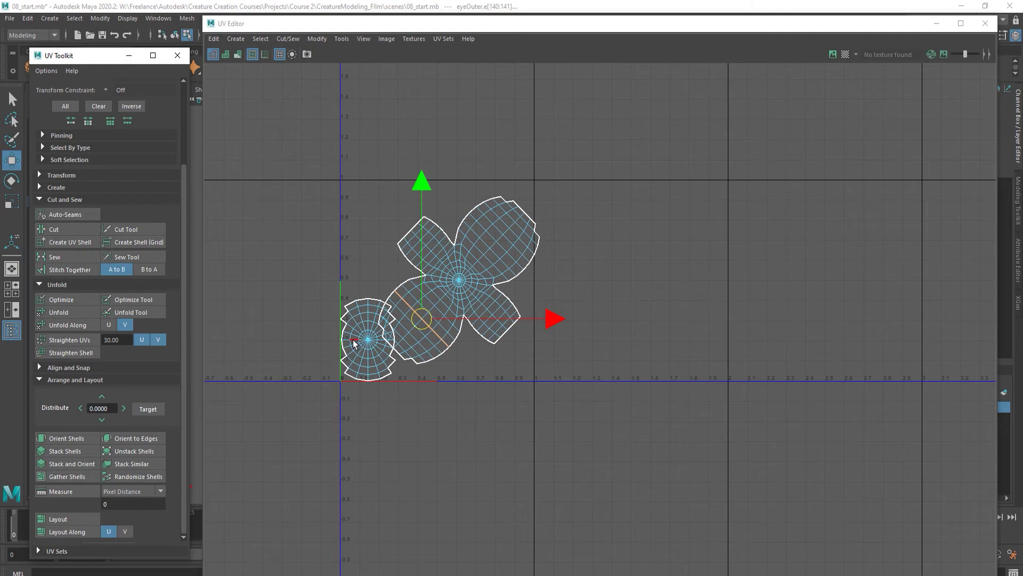
right_drag(353, 340, 363, 345)
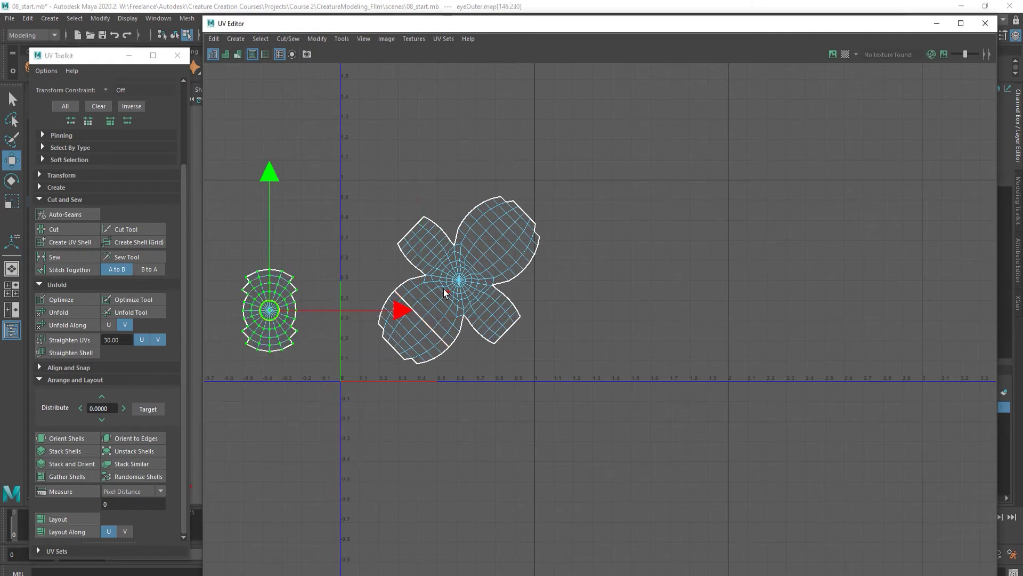
scroll(444, 291, up, 2)
right_drag(544, 274, 538, 240)
click(76, 229)
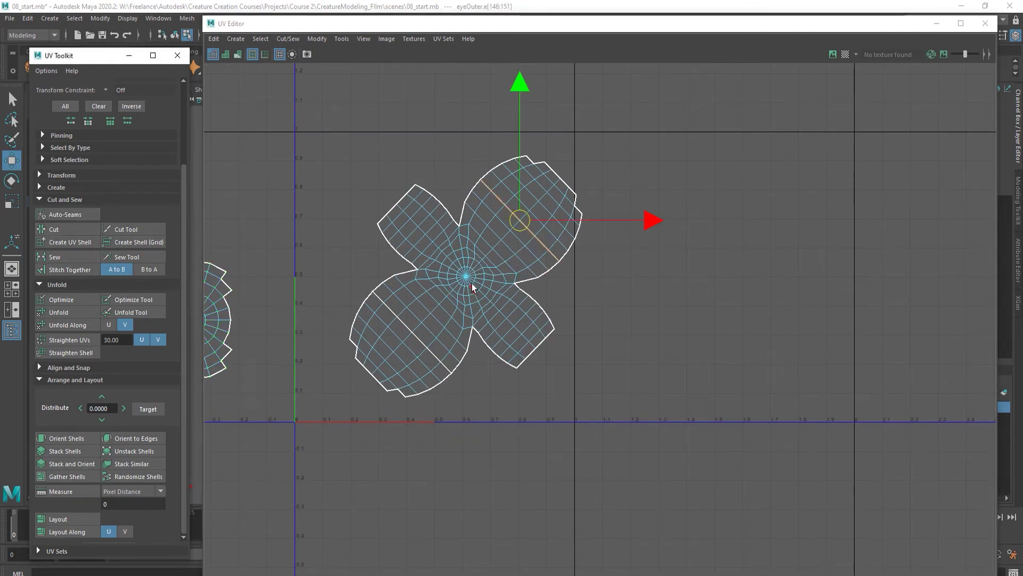
Try to stitch the neighbouring pieces onto the back pole shell using A to B.
alt+middle_drag(208, 322, 405, 312)
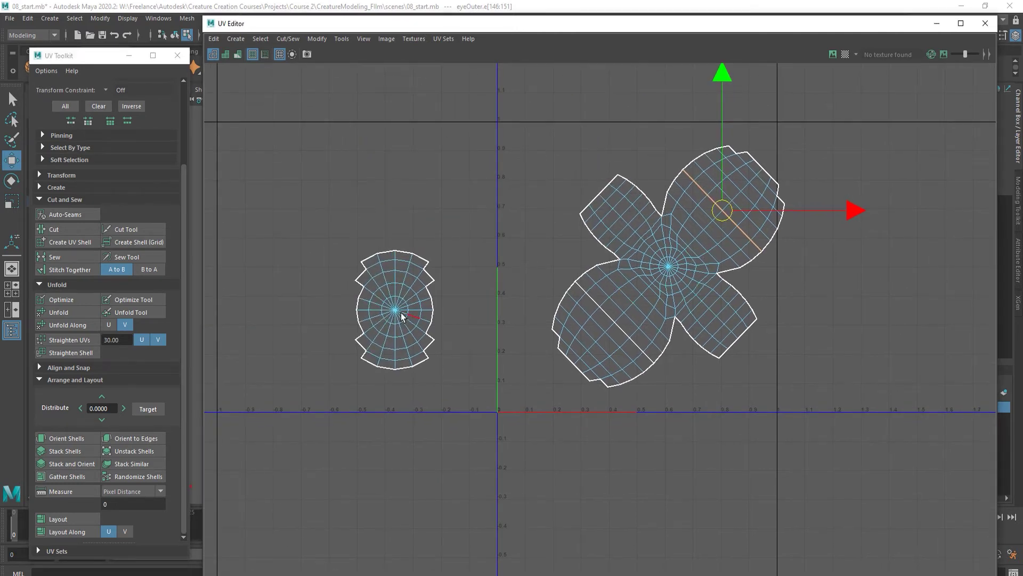
drag(486, 210, 307, 413)
click(81, 270)
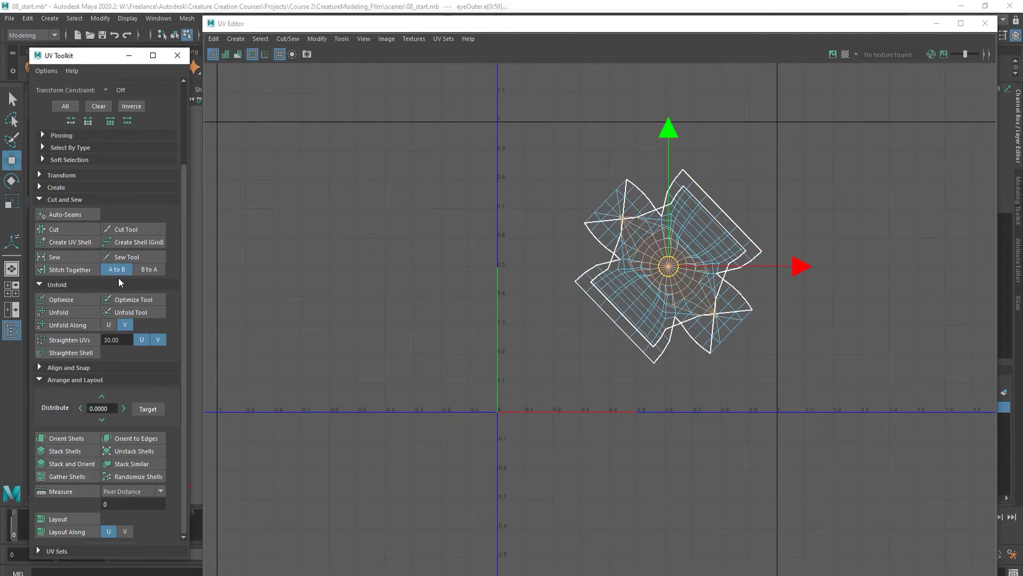
key(ctrl+z)
Cut the front shell's two small petals crosswise and stitch all four separated outer pieces onto the back pole shell.
click(606, 319)
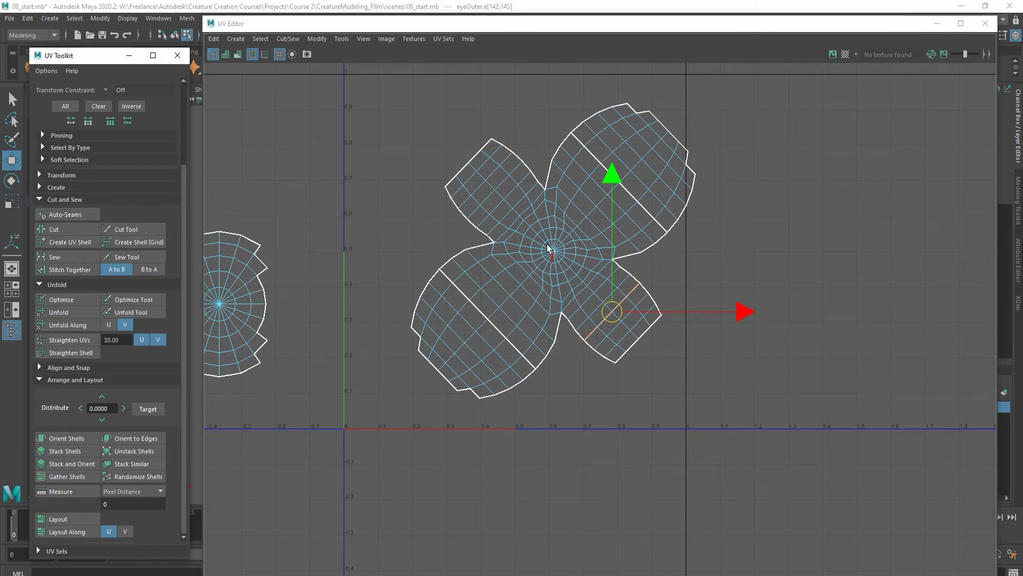
click(525, 220)
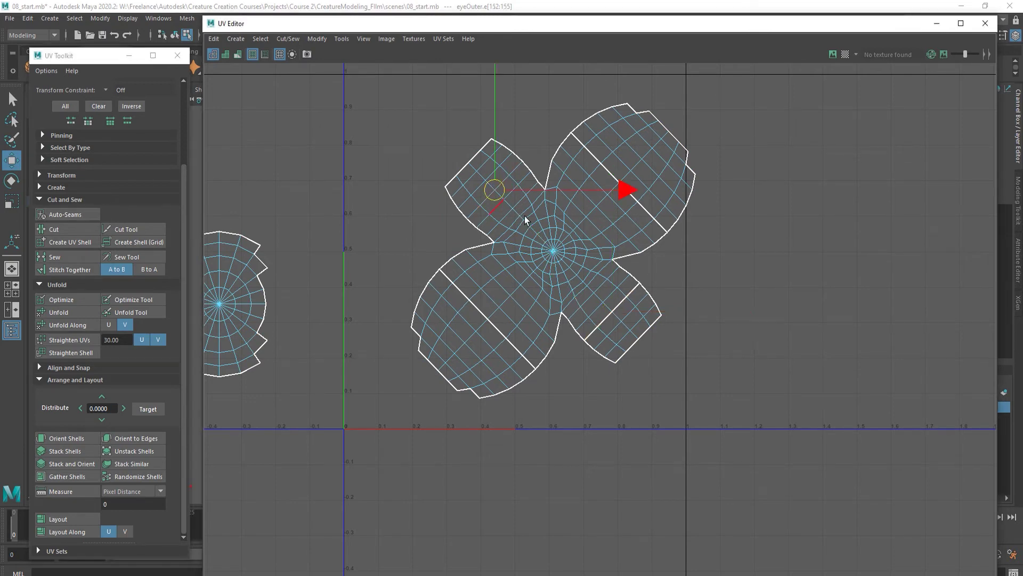
click(88, 226)
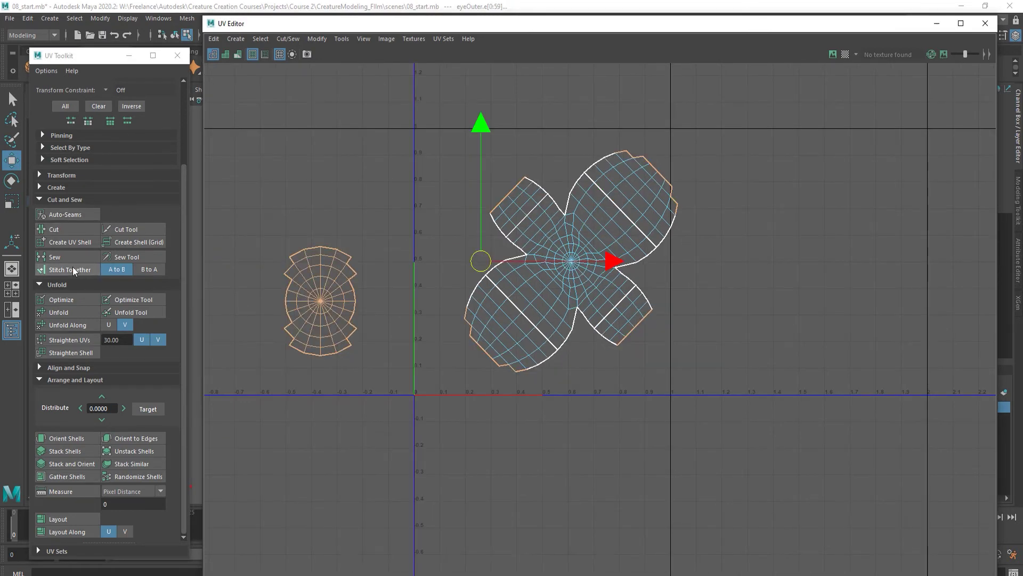
click(72, 267)
alt+middle_drag(540, 308, 594, 294)
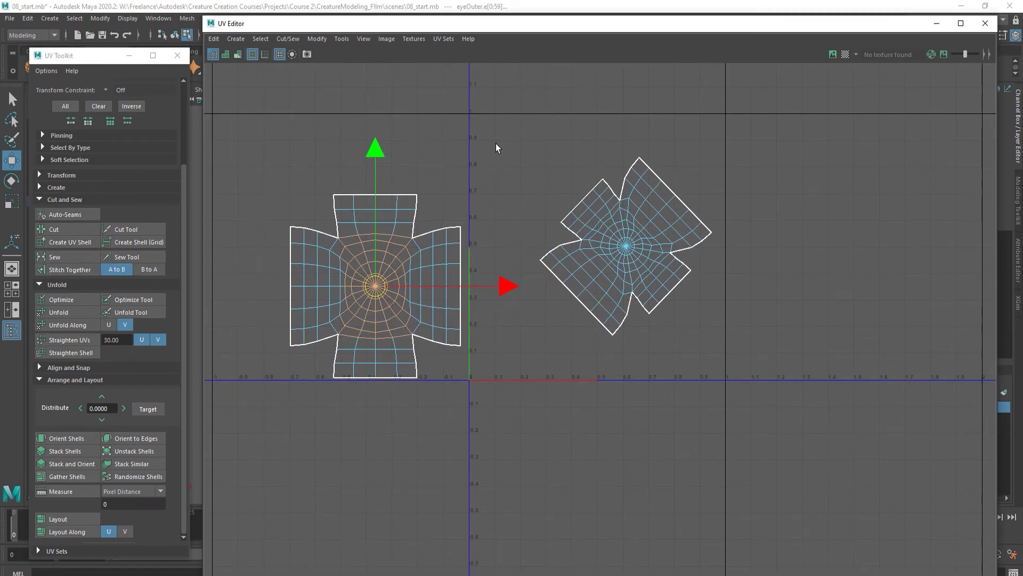
Sew the open edges between the petals of the back shell and of the front shell.
drag(496, 143, 204, 469)
ctrl+drag(838, 118, 532, 373)
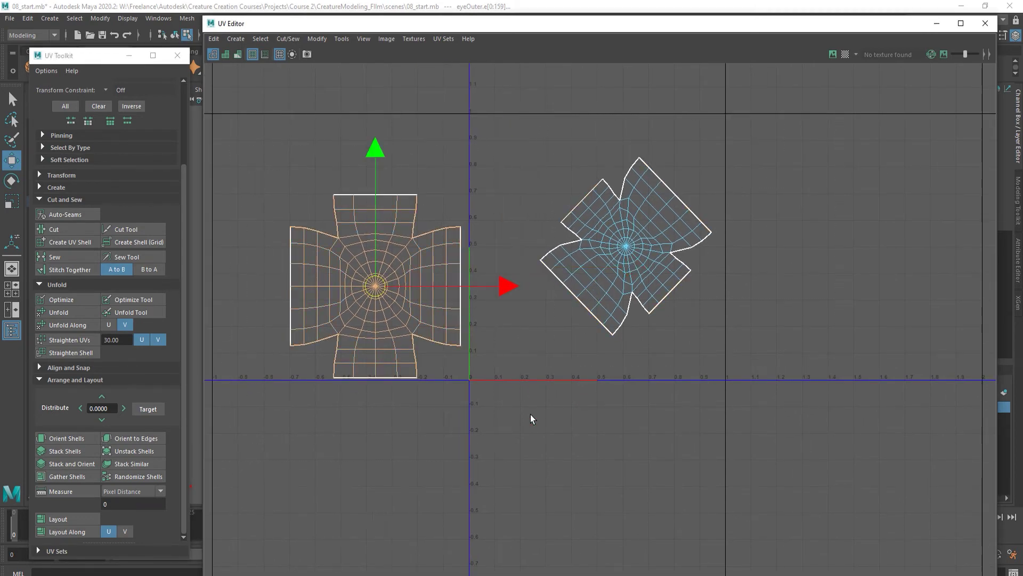
click(78, 257)
drag(501, 140, 746, 400)
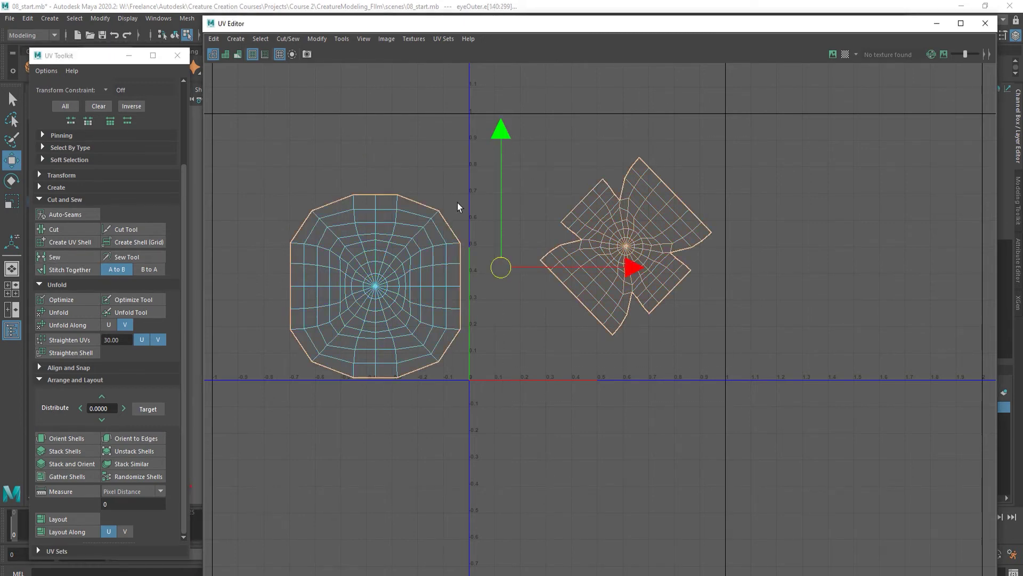
click(79, 257)
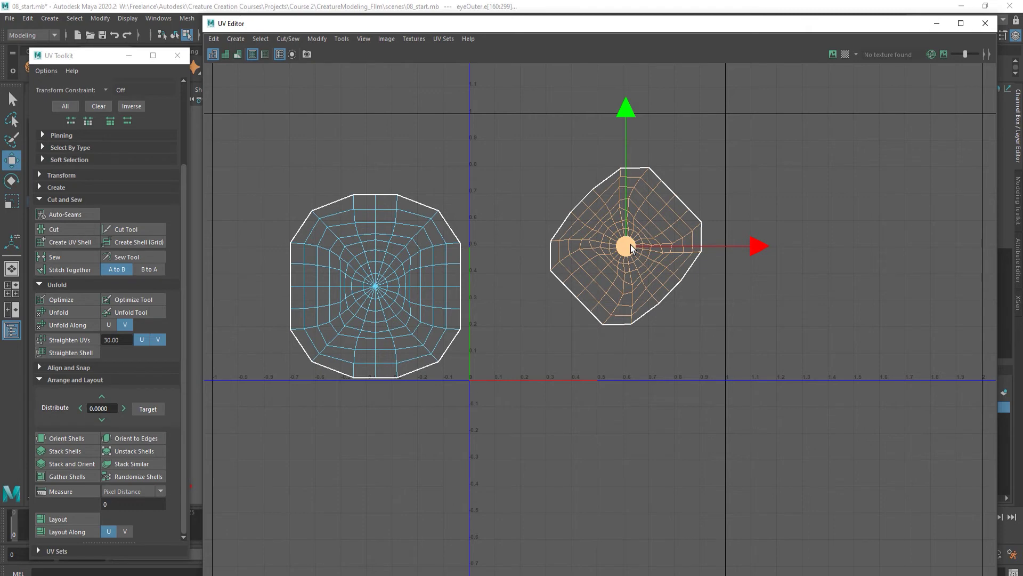
Unfold the UVs of the front shell and of the back shell.
right_drag(632, 250, 687, 248)
drag(751, 161, 511, 360)
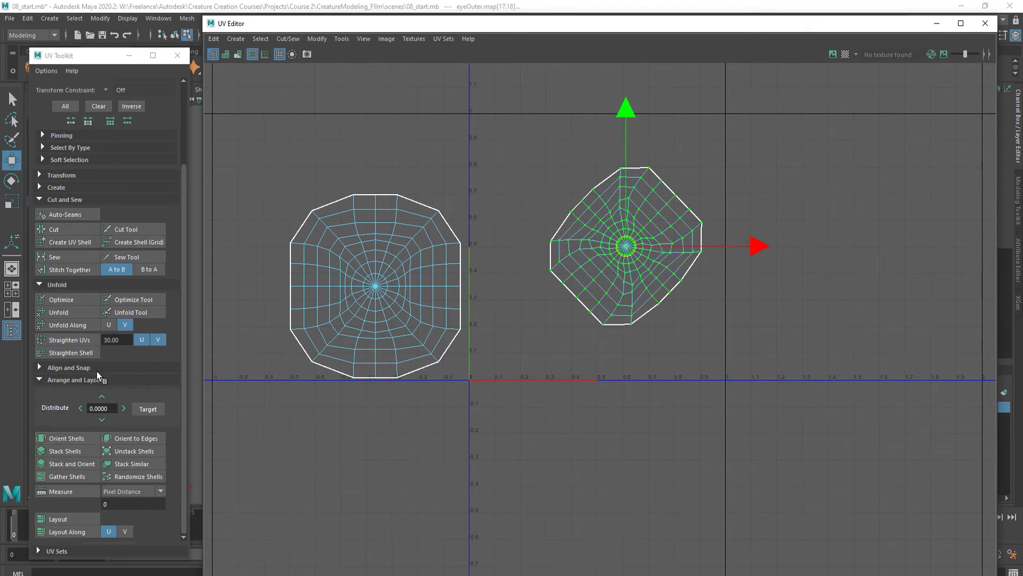
click(79, 314)
drag(488, 176, 224, 431)
click(66, 312)
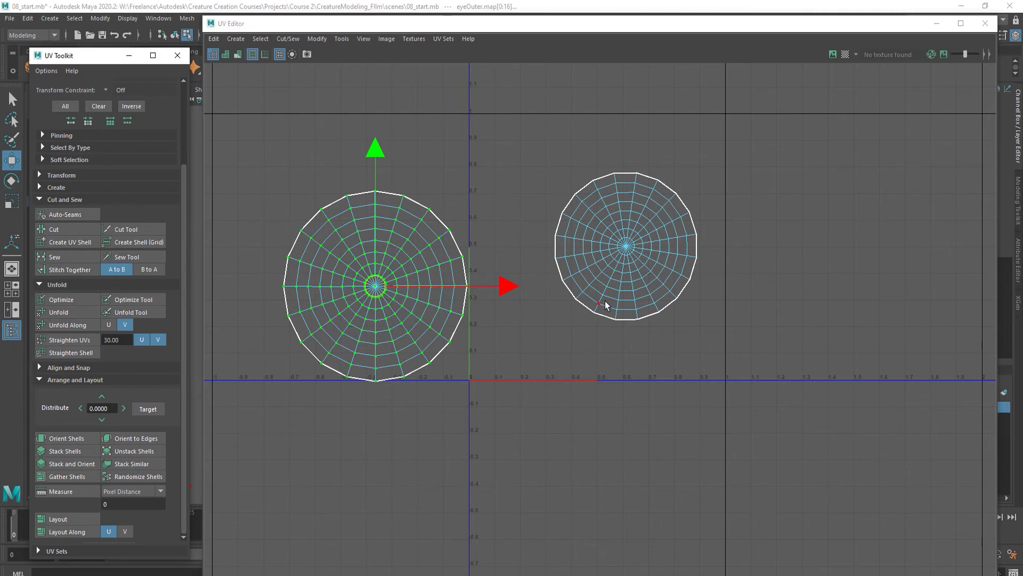
Scale the unfolded back shell down to roughly the size of the front shell.
key(r)
drag(375, 286, 352, 288)
key(w)
Move both round eyeOuter shells into the 0-1 UV tile, placed diagonally from each other without overlap.
drag(737, 152, 549, 333)
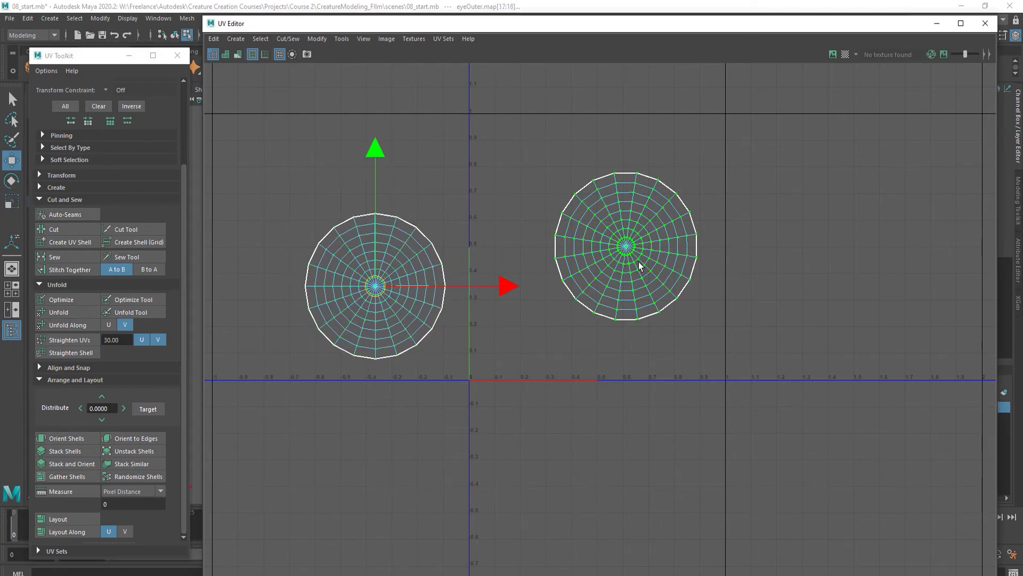
drag(626, 246, 548, 299)
key(q)
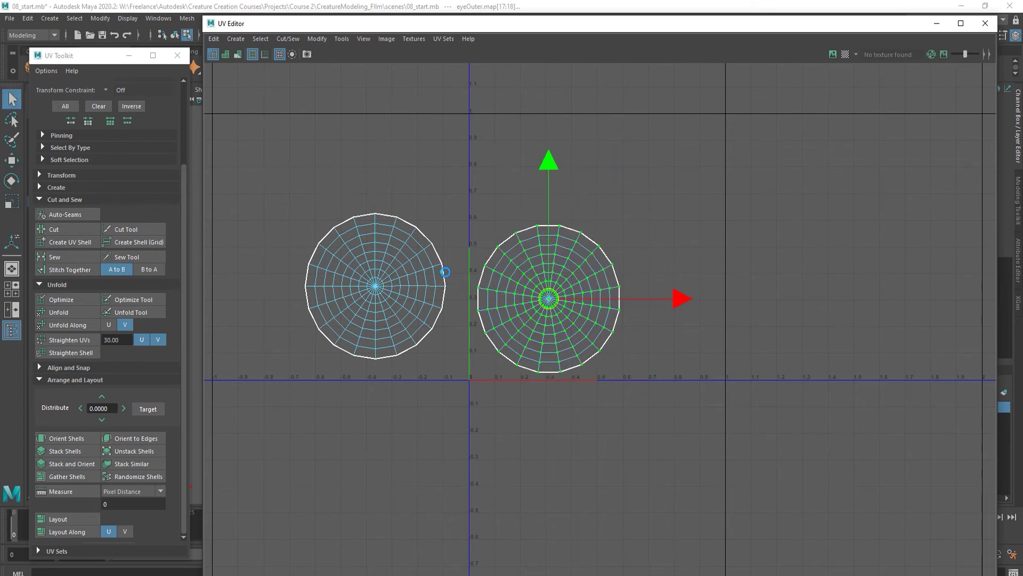
click(375, 286)
key(w)
drag(376, 286, 650, 195)
click(461, 298)
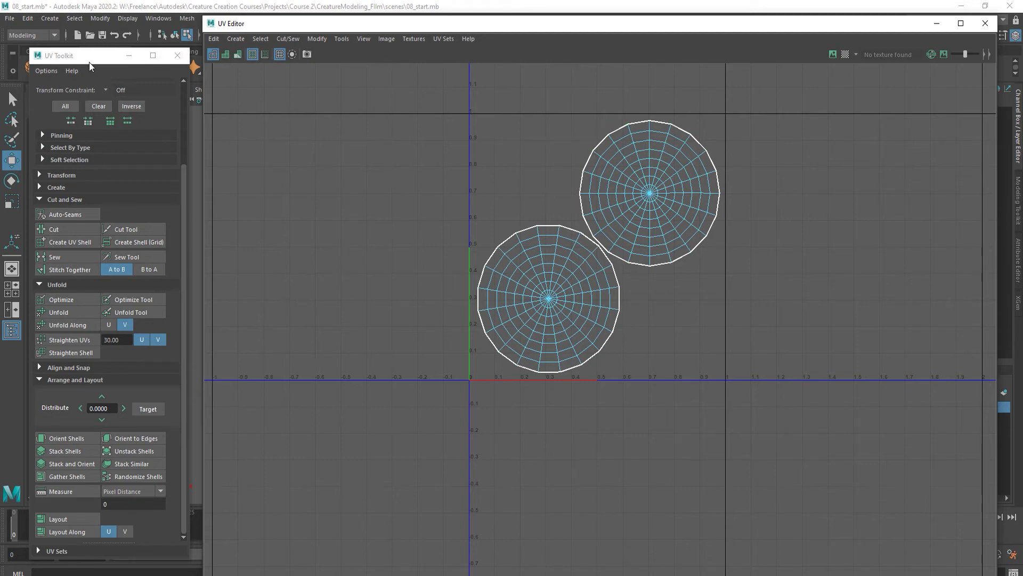
Select all faces of eyePupil and apply a planar UV projection to them.
drag(88, 62, 223, 67)
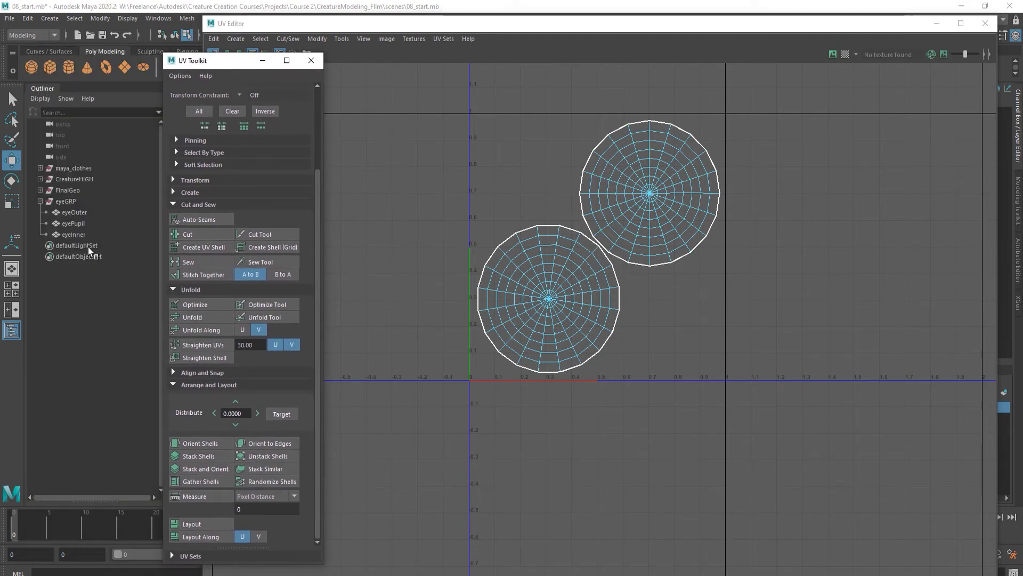
click(75, 222)
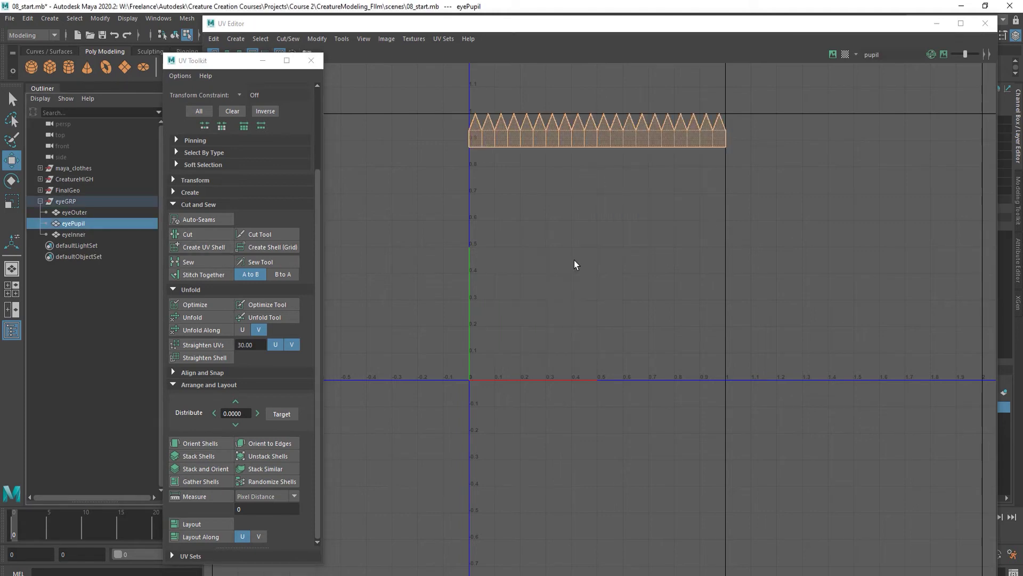
right_drag(550, 121, 553, 155)
drag(415, 84, 778, 242)
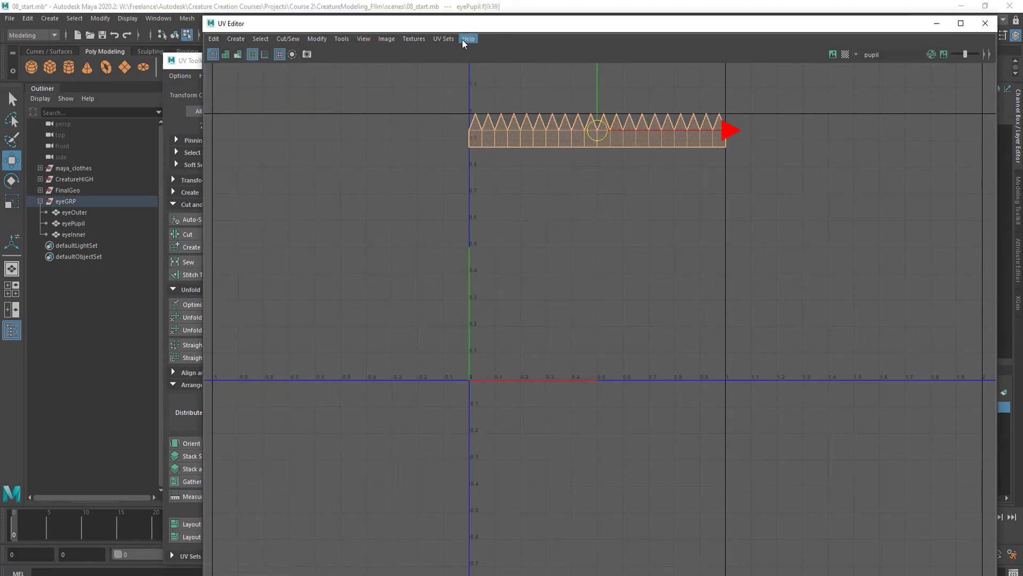
drag(463, 25, 422, 72)
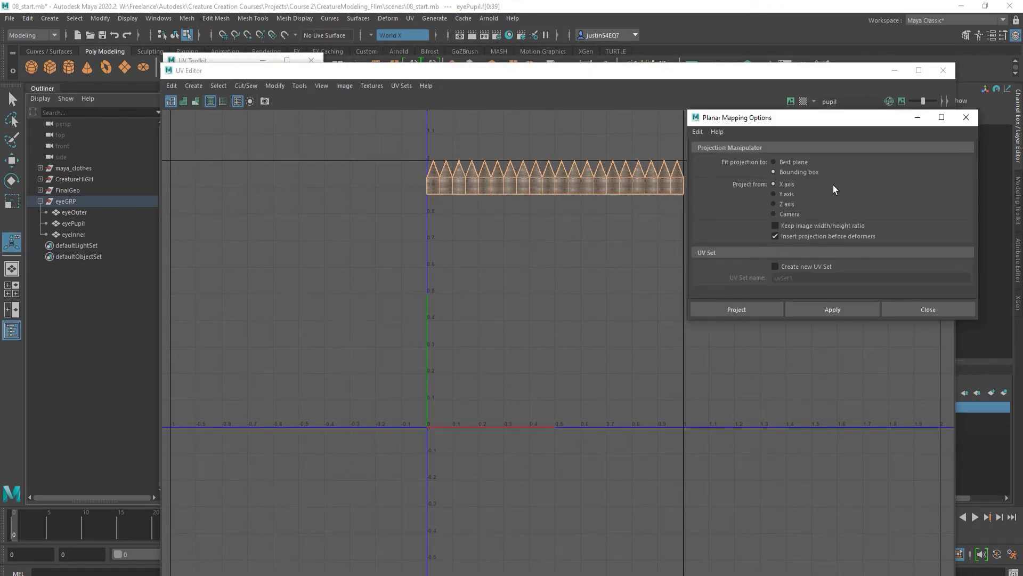
click(766, 307)
Scale the pupil's round shell down and place it near the origin corner of the 0-1 UV tile.
right_drag(600, 257, 607, 260)
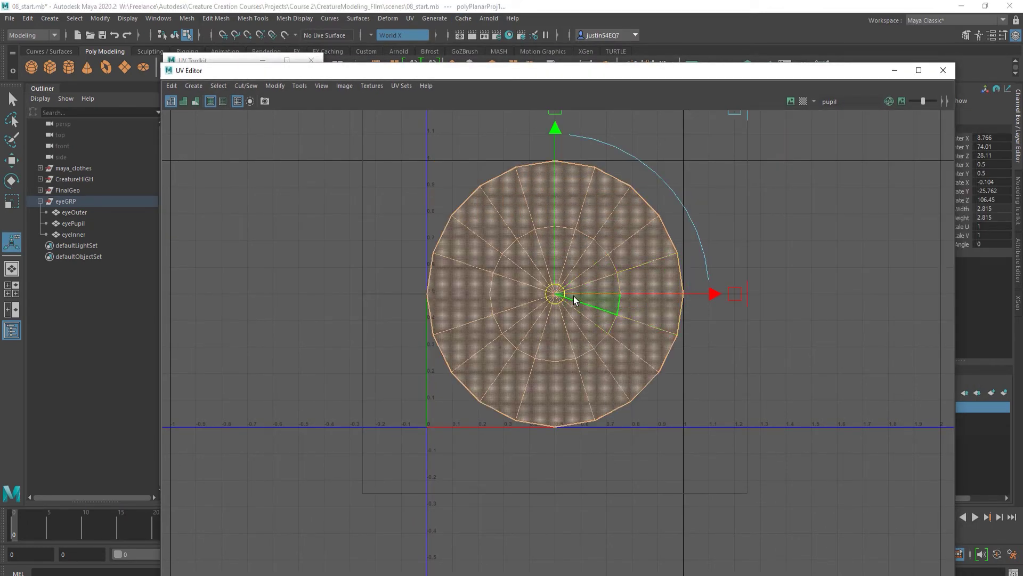
key(r)
drag(557, 297, 461, 401)
key(w)
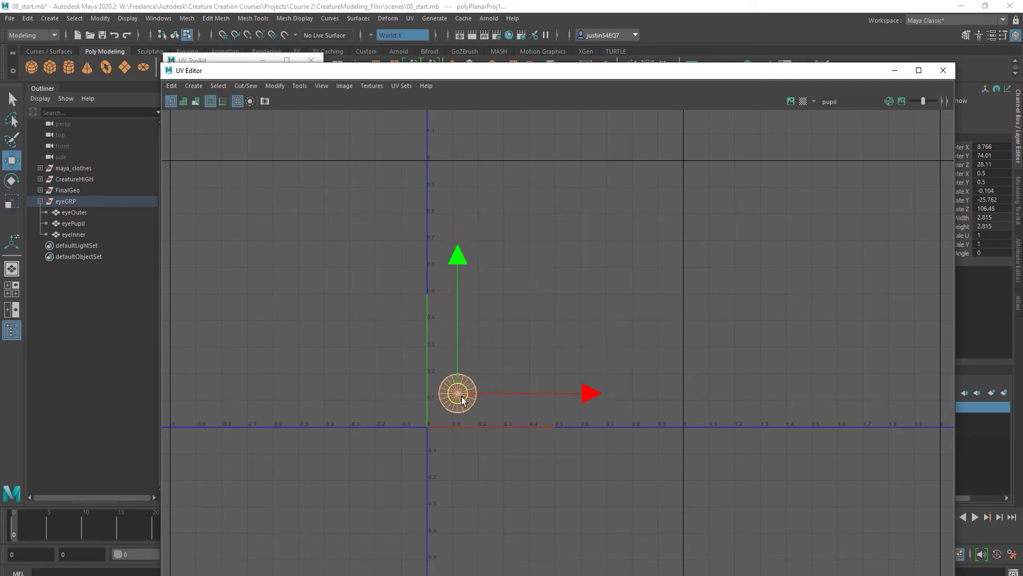
Return to object selection and apply an Automatic UV projection to eyeInner.
click(174, 35)
drag(320, 70, 360, 49)
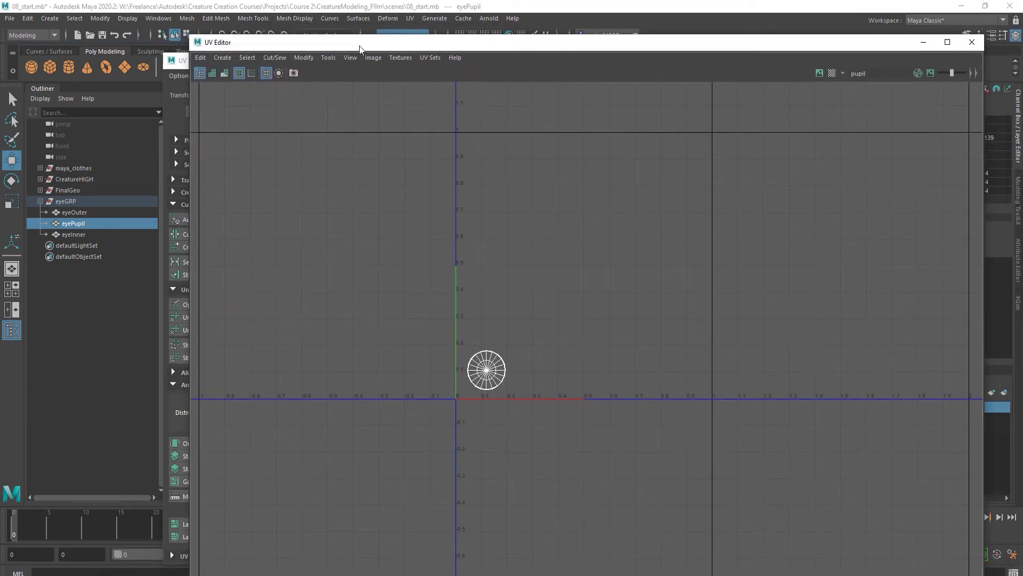
click(89, 236)
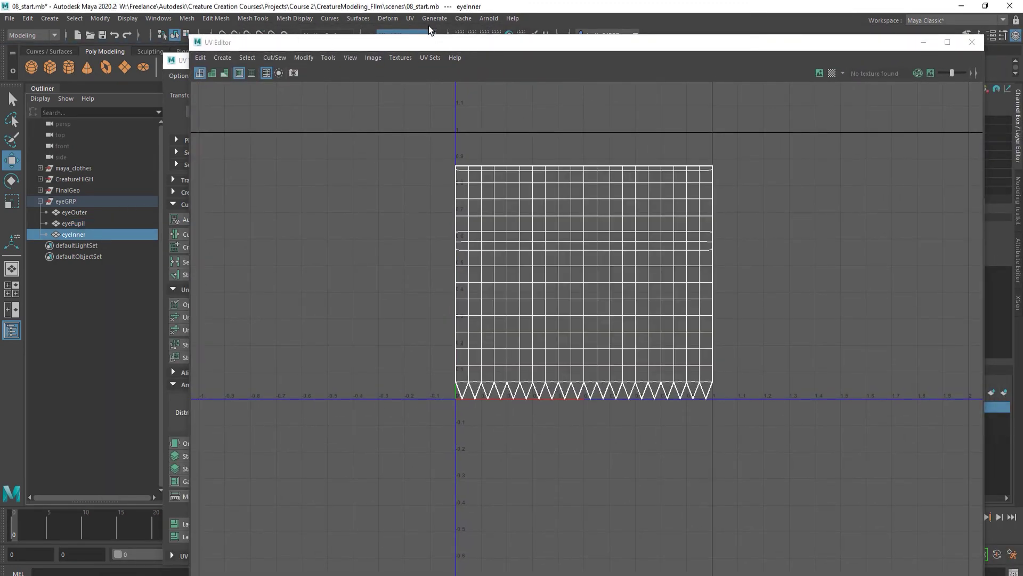
click(410, 18)
click(427, 84)
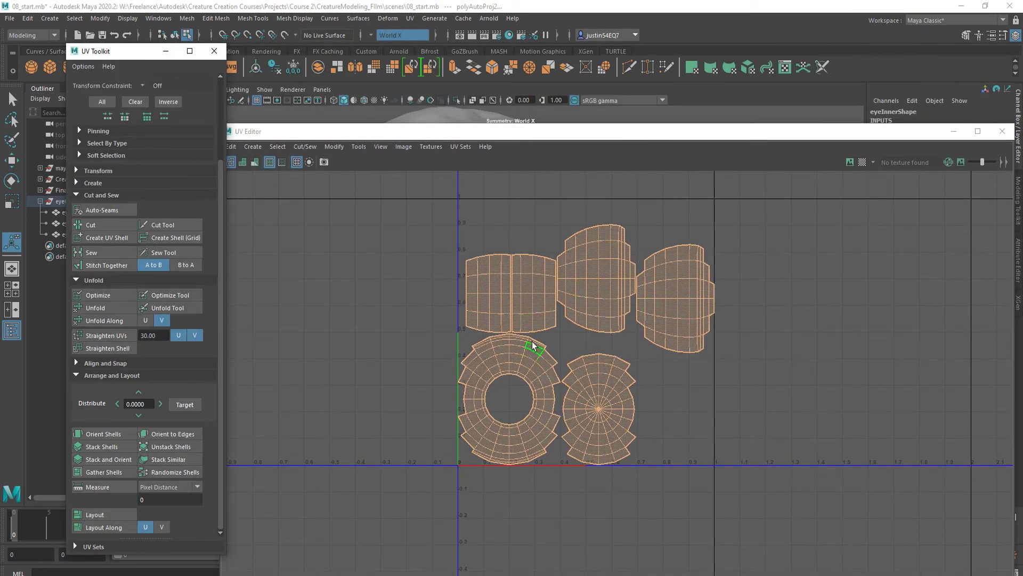
Cut eyeInner's two large side shells along the edge loop next to their narrow stepped border.
scroll(597, 267, up, 5)
right_drag(619, 350, 612, 320)
double_click(606, 363)
alt+middle_drag(782, 393, 721, 334)
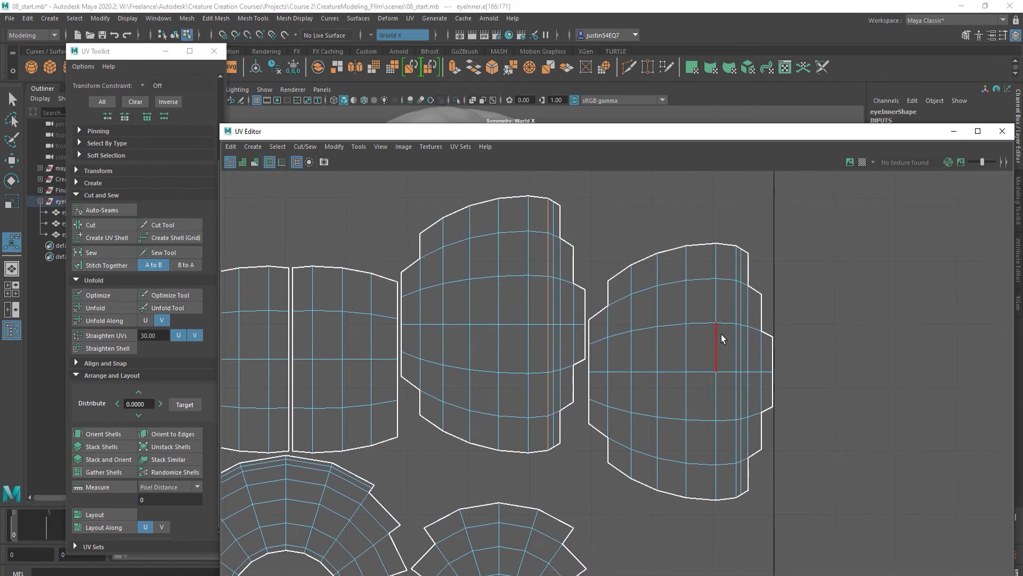
shift+double_click(735, 349)
click(101, 228)
key(w)
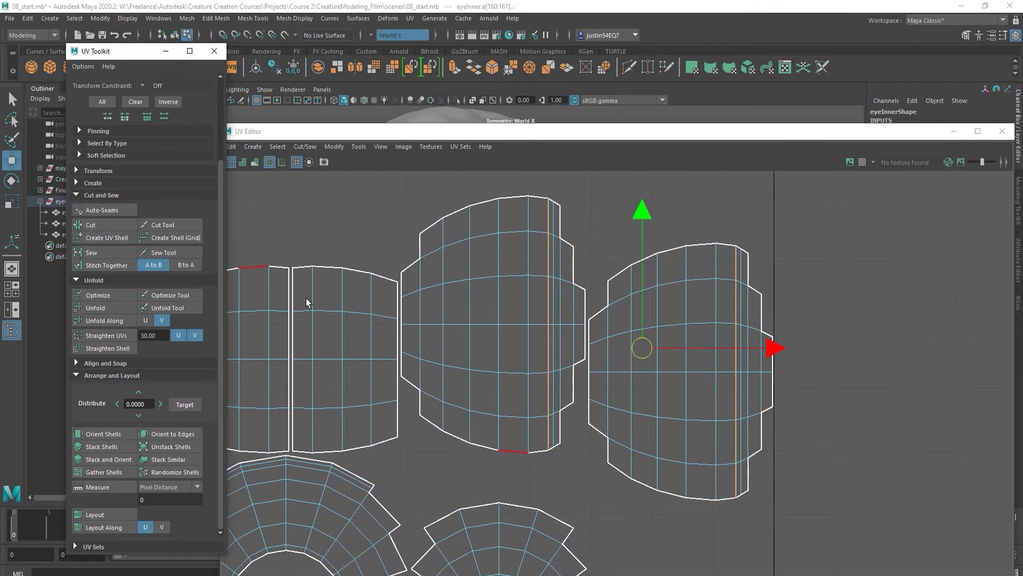
Select the ring-shaped shell with the hole and move it well away from eyeInner's other shells.
key(a)
right_drag(456, 354, 512, 373)
double_click(509, 367)
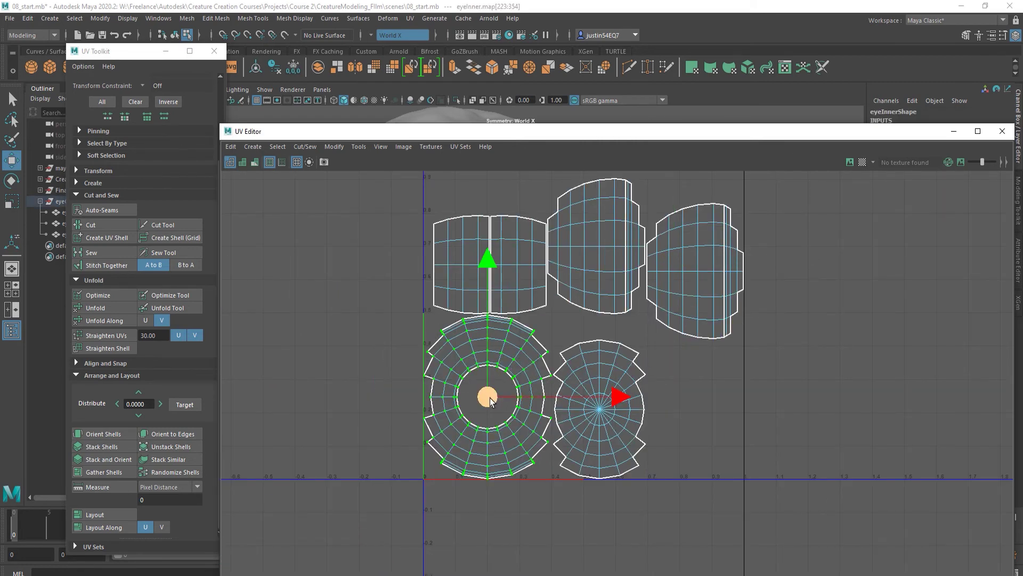
drag(490, 398, 268, 376)
scroll(269, 376, down, 2)
alt+middle_drag(269, 281, 367, 307)
Stitch the neighbouring pieces onto the ring shell, and the remaining two side shells onto the pole shell, using A to B.
mouse_move(357, 299)
mouse_down()
mouse_move(518, 475)
mouse_move(530, 503)
mouse_up()
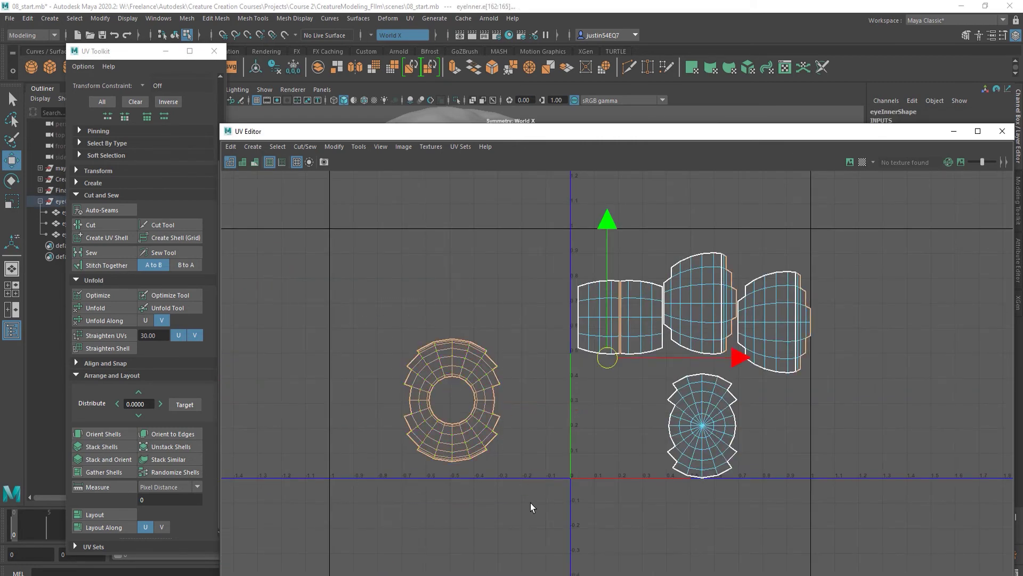
click(115, 266)
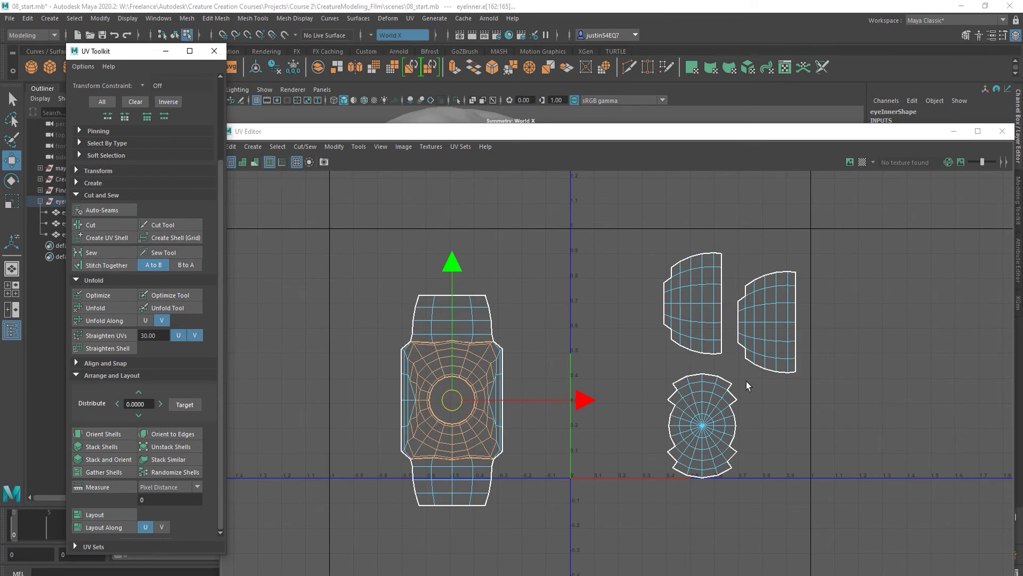
drag(746, 382, 642, 501)
ctrl+drag(512, 262, 318, 468)
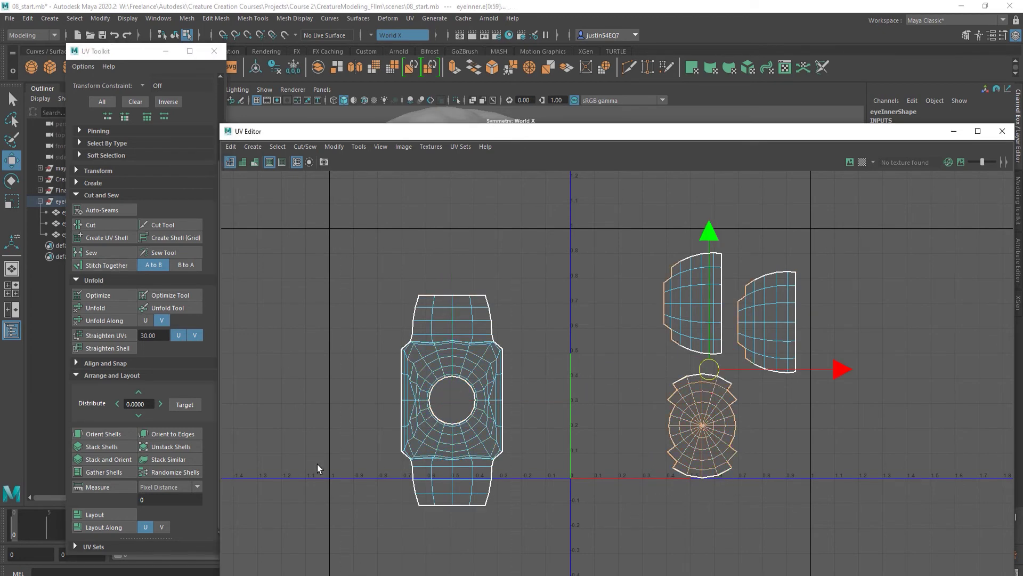
Select all UVs of the stitched ring shell and unfold it.
right_click(386, 350)
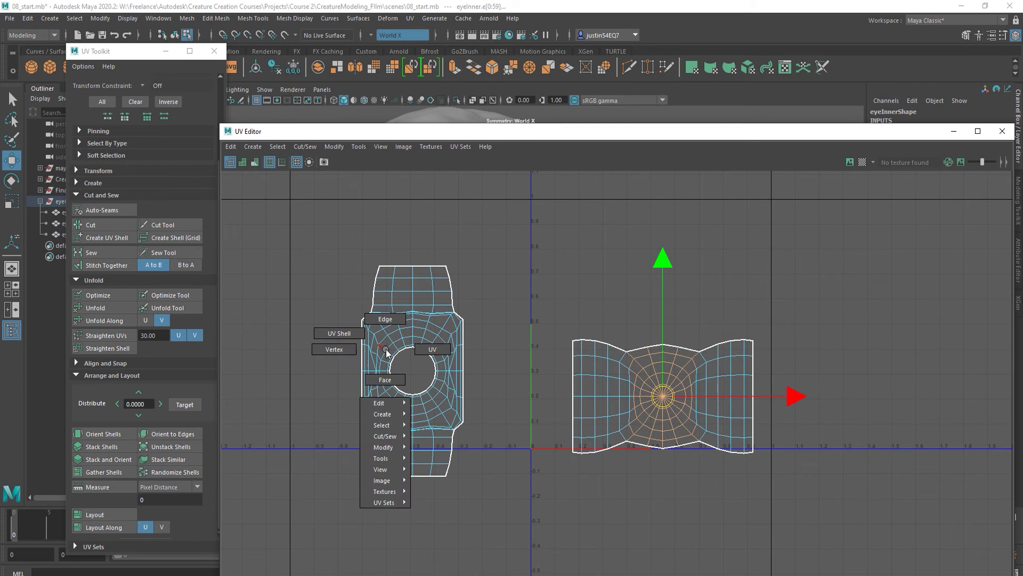
alt+right_drag(386, 349, 895, 461)
alt+middle_drag(523, 350, 555, 410)
alt+right_drag(555, 410, 643, 428)
right_drag(469, 365, 501, 328)
double_click(516, 367)
click(126, 309)
Cut eyeInner's ring shell along the edges where its upper and lower flaps meet the round ring.
click(440, 324)
shift+click(428, 326)
shift+click(393, 336)
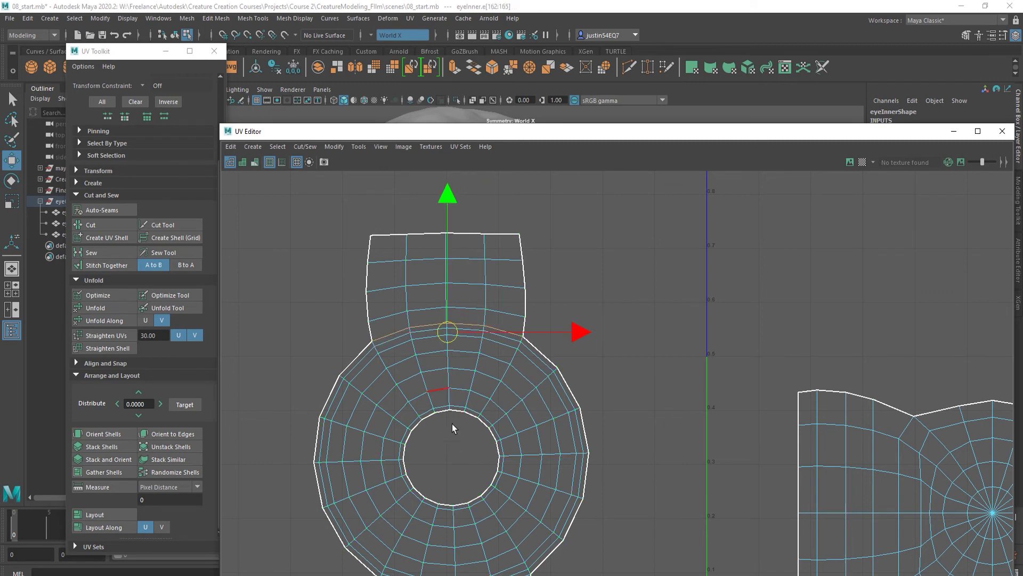
alt+middle_drag(457, 516, 456, 360)
shift+click(427, 437)
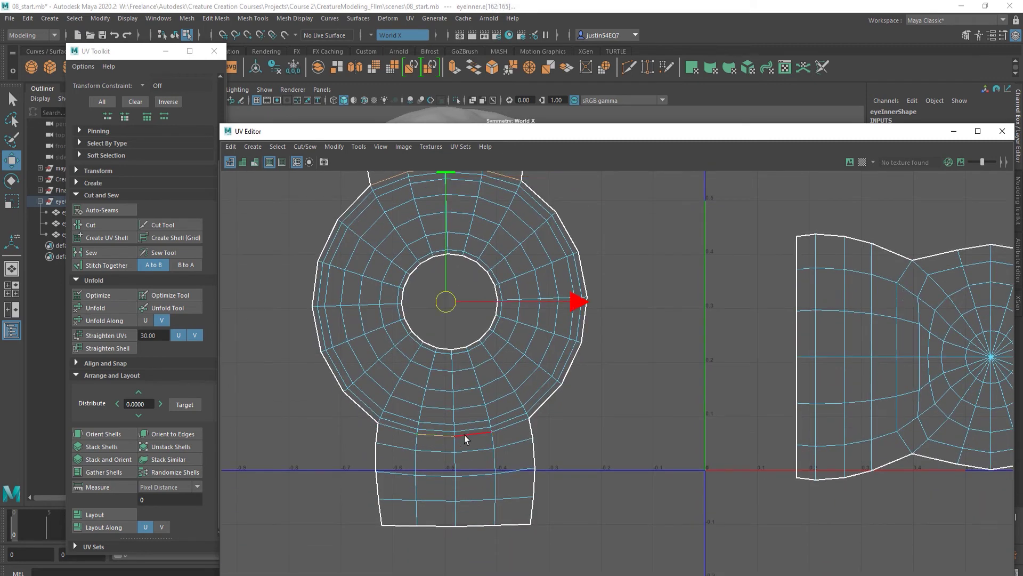
shift+click(465, 434)
shift+click(509, 430)
alt+right_drag(653, 458, 671, 389)
alt+middle_drag(938, 421, 719, 434)
scroll(719, 434, down, 2)
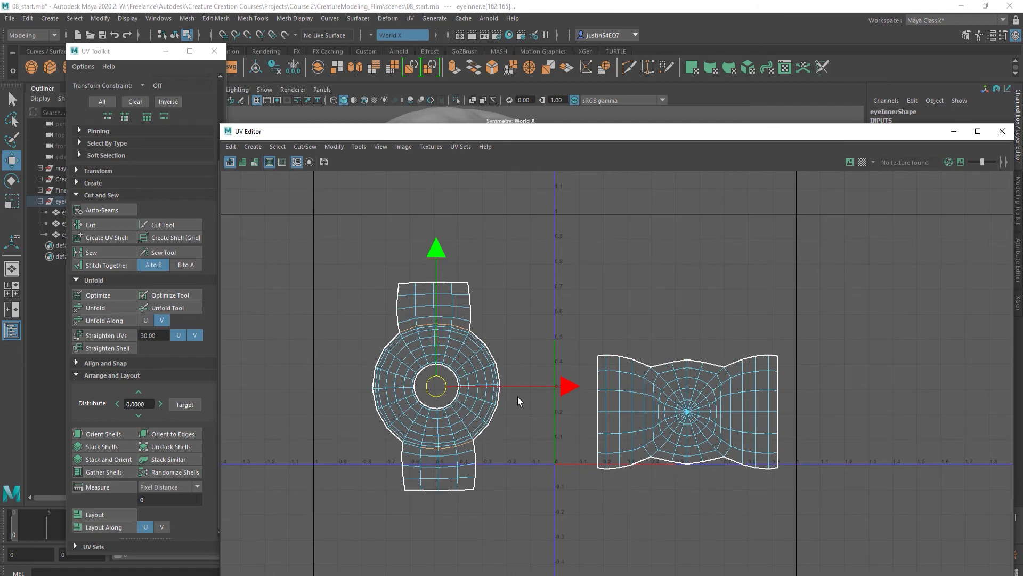
click(107, 228)
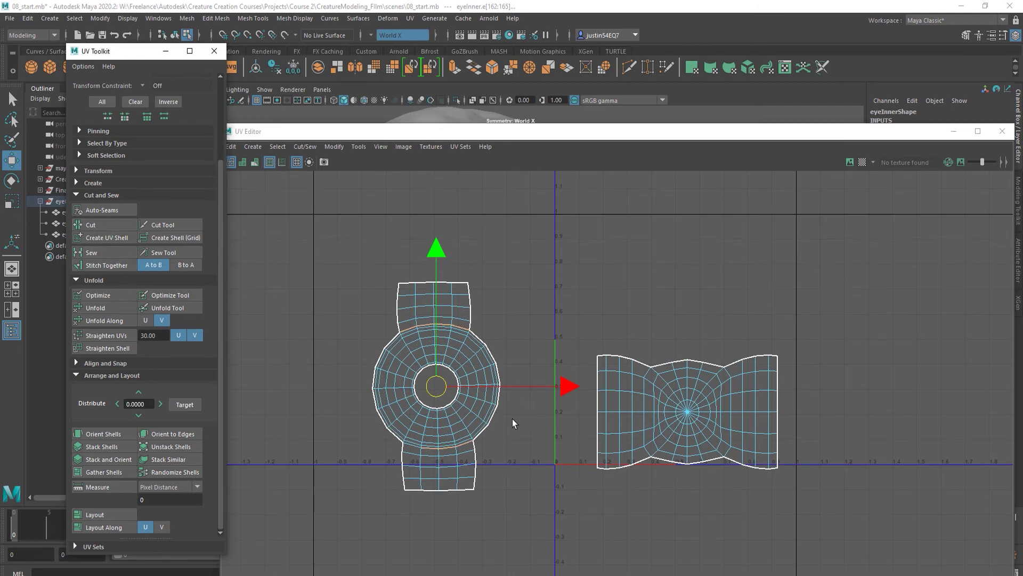
Select the UVs of the ring shell and move it away from the detached upper flap.
alt+middle_drag(513, 418, 560, 399)
right_drag(499, 364, 516, 347)
double_click(519, 352)
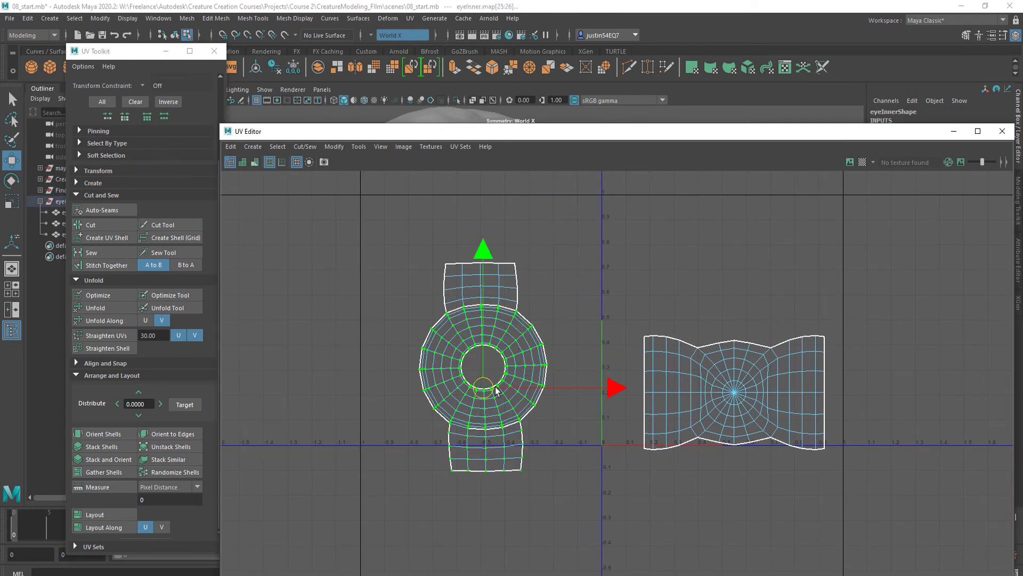
drag(494, 389, 382, 381)
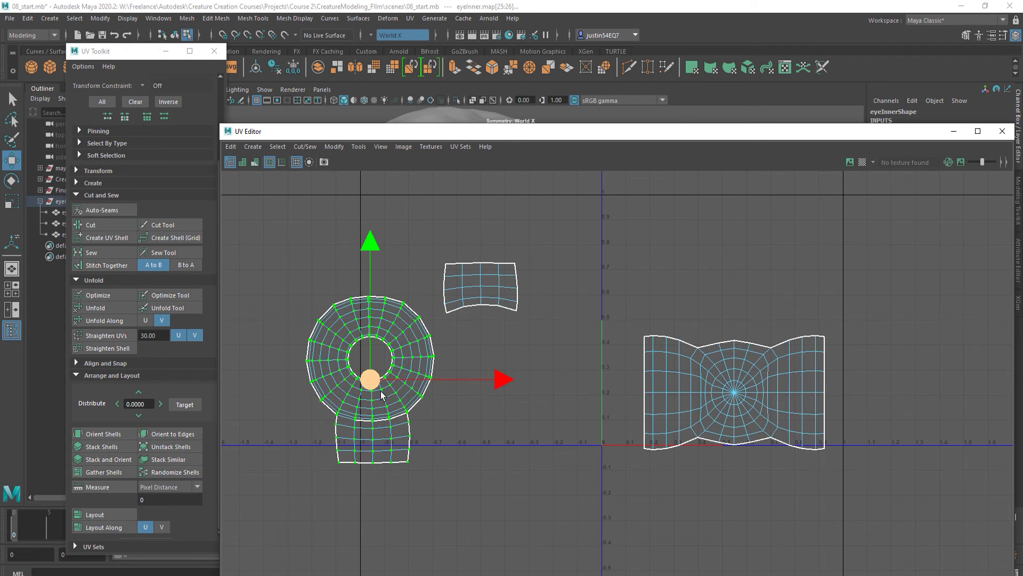
Cut the remaining edges joining the lower flap to the ring, and move that flap clear below the ring.
right_drag(338, 426, 336, 380)
click(345, 418)
shift+click(362, 420)
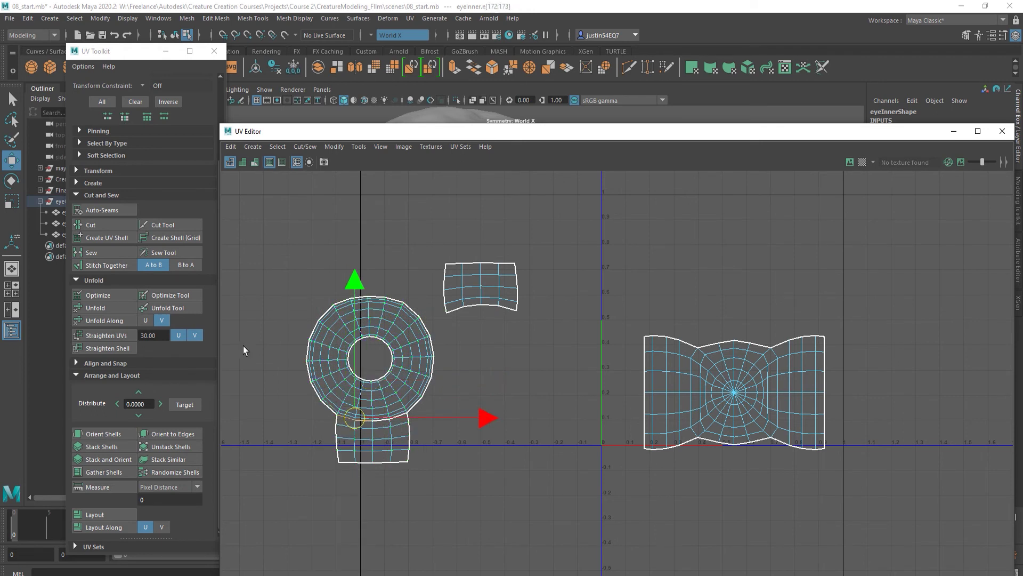
click(109, 224)
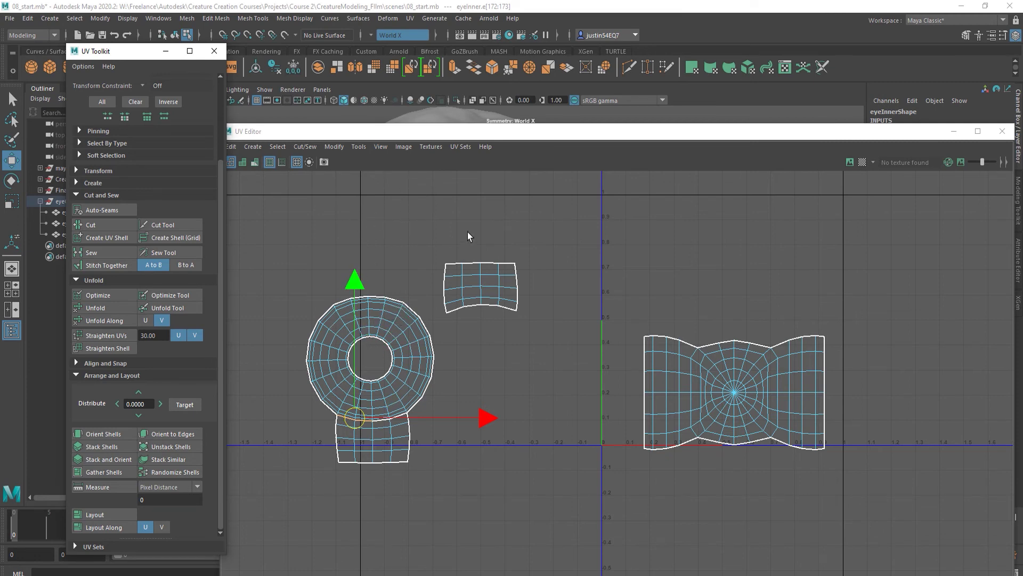
right_drag(408, 456, 393, 468)
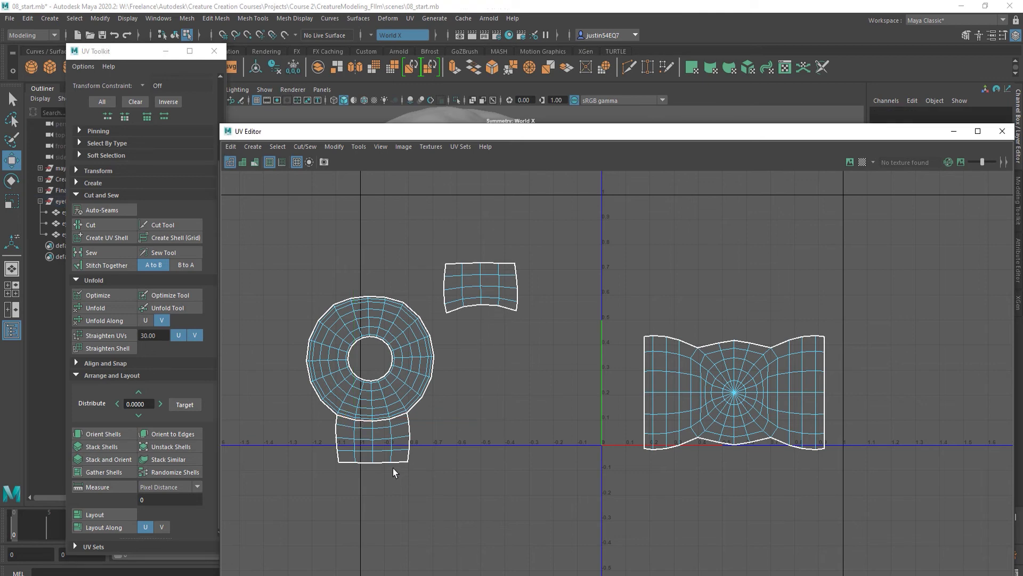
drag(378, 450, 381, 488)
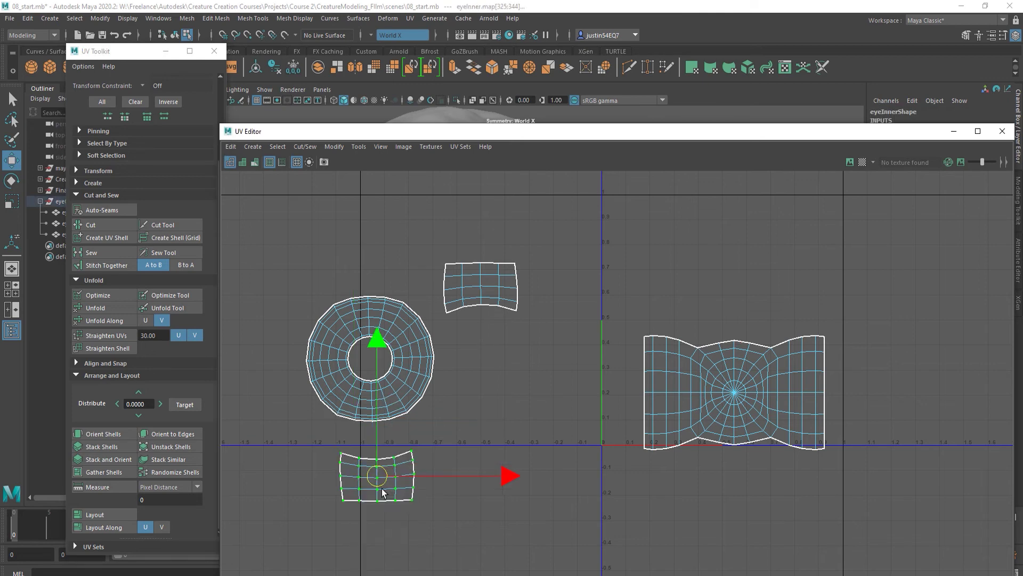
Unfold the ring shell on its own, and stitch the two detached flaps onto the pole shell using A to B.
double_click(382, 337)
click(122, 308)
right_drag(645, 353, 625, 285)
ctrl+drag(434, 271, 273, 427)
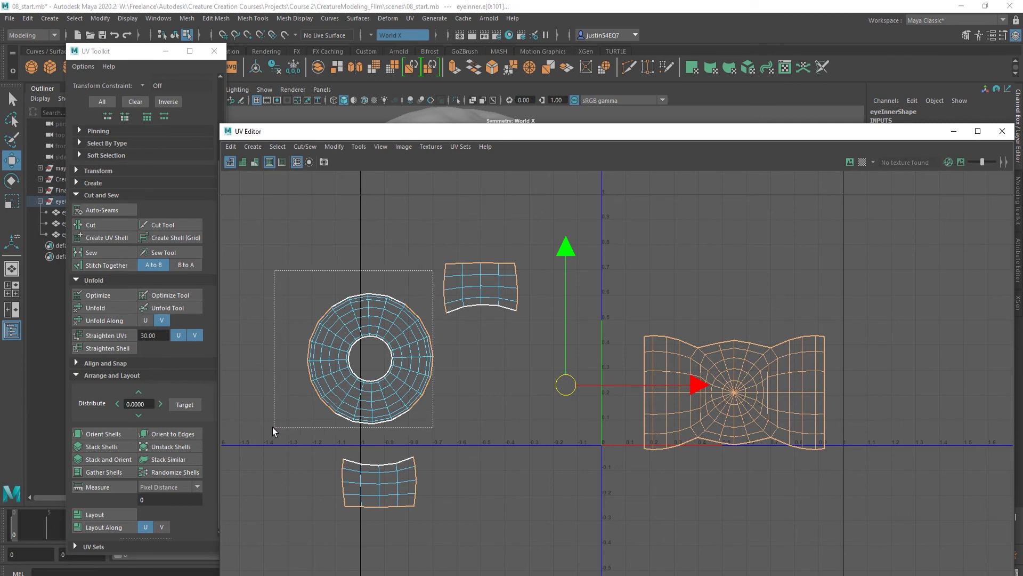
click(107, 265)
Select all UVs of the stitched pole shell and unfold it into a round disc.
alt+middle_drag(671, 379, 594, 380)
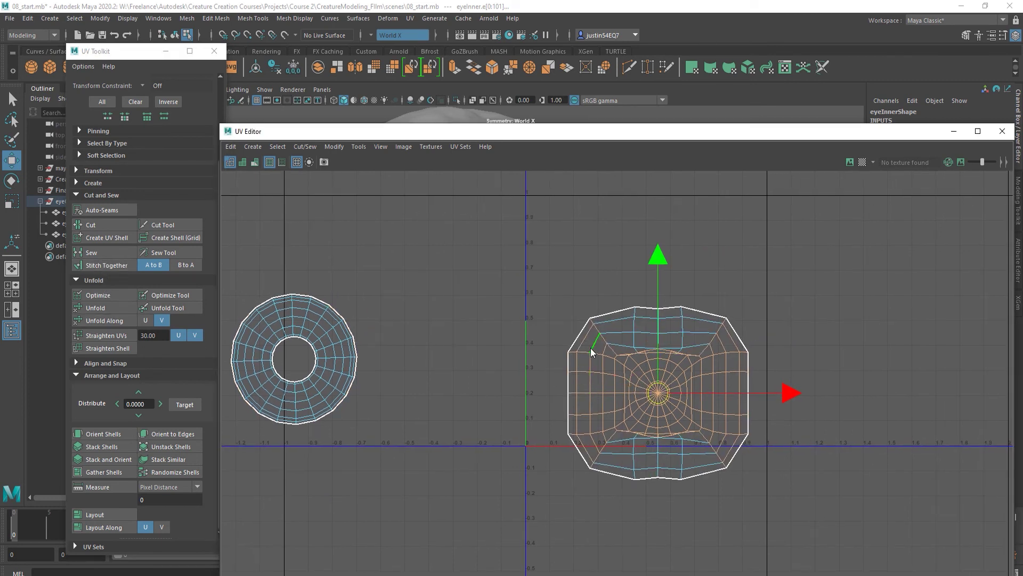
right_drag(590, 347, 659, 341)
drag(814, 254, 513, 513)
click(513, 514)
drag(457, 256, 816, 526)
click(126, 308)
alt+right_drag(766, 417, 649, 402)
alt+middle_drag(650, 402, 639, 414)
key(y)
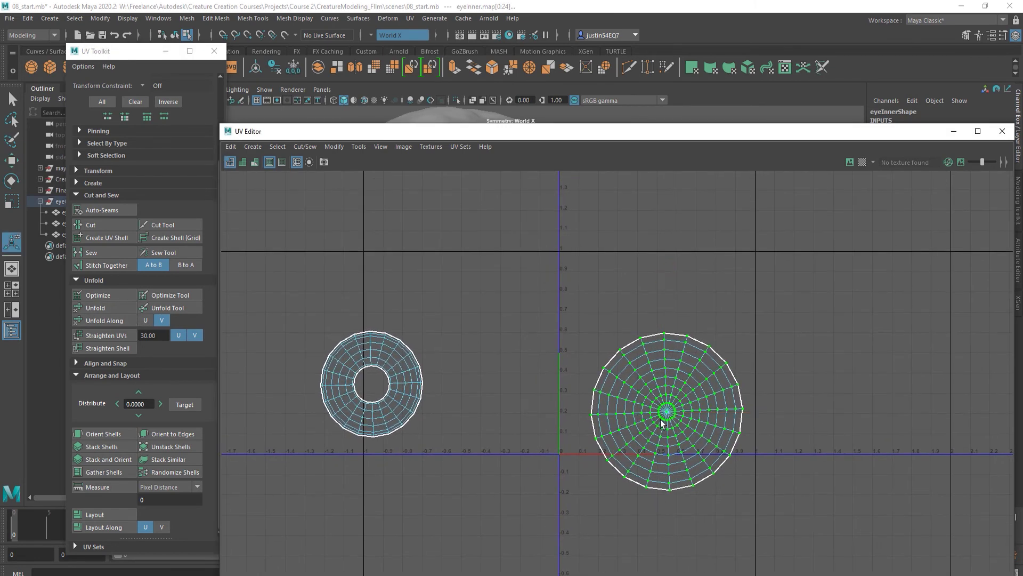
Select both the disc and the ring shell of eyeInner and arrange them together with Layout.
drag(450, 308, 319, 458)
key(w)
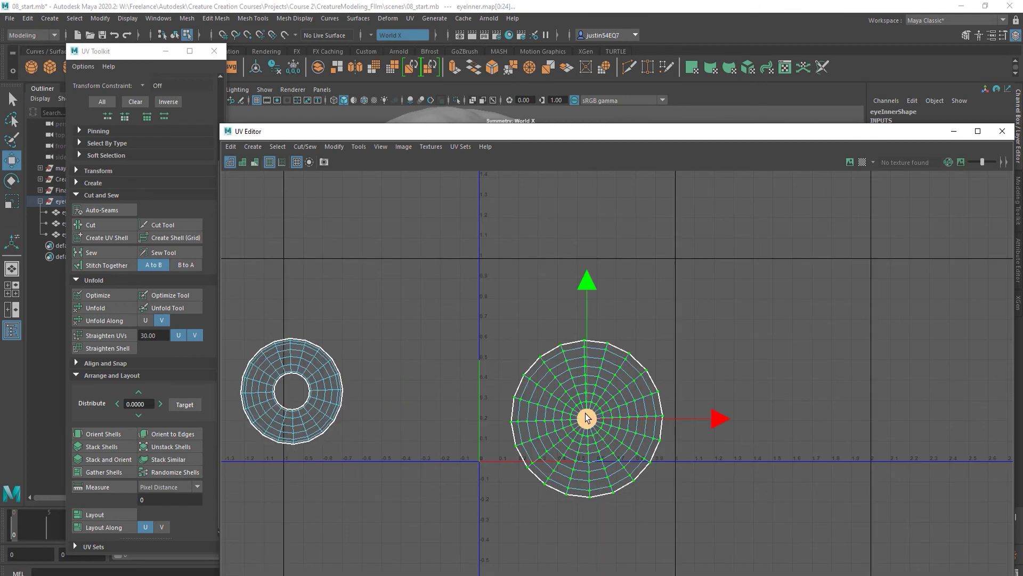
drag(587, 419, 596, 344)
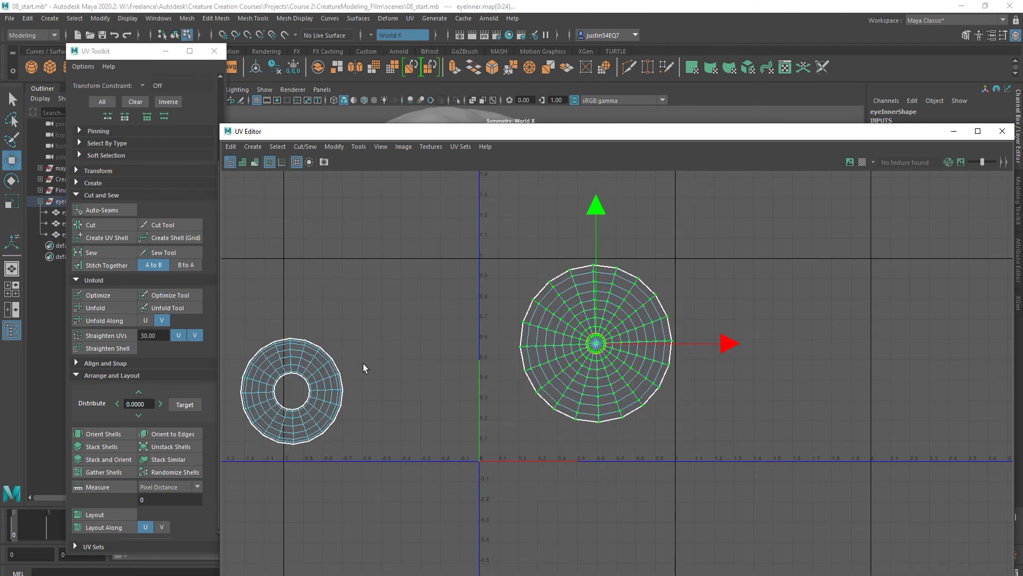
shift+drag(388, 313, 223, 480)
alt+middle_drag(387, 457, 472, 412)
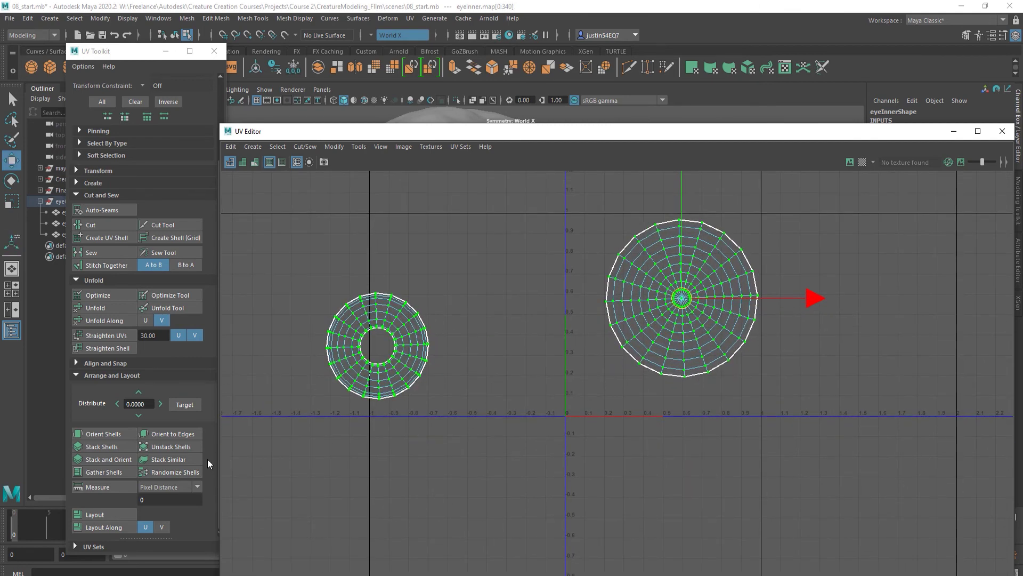
click(100, 515)
Rotate the laid-out disc and ring together into a diagonal arrangement and shift them inside the 0-1 UV tile.
alt+middle_drag(581, 410, 469, 451)
key(e)
drag(624, 304, 654, 407)
key(q)
key(w)
drag(514, 358, 552, 356)
key(e)
drag(673, 351, 674, 356)
Scale the disc and ring up together and nudge them to fill the 0-1 UV tile with a small margin.
scroll(545, 402, up, 4)
key(w)
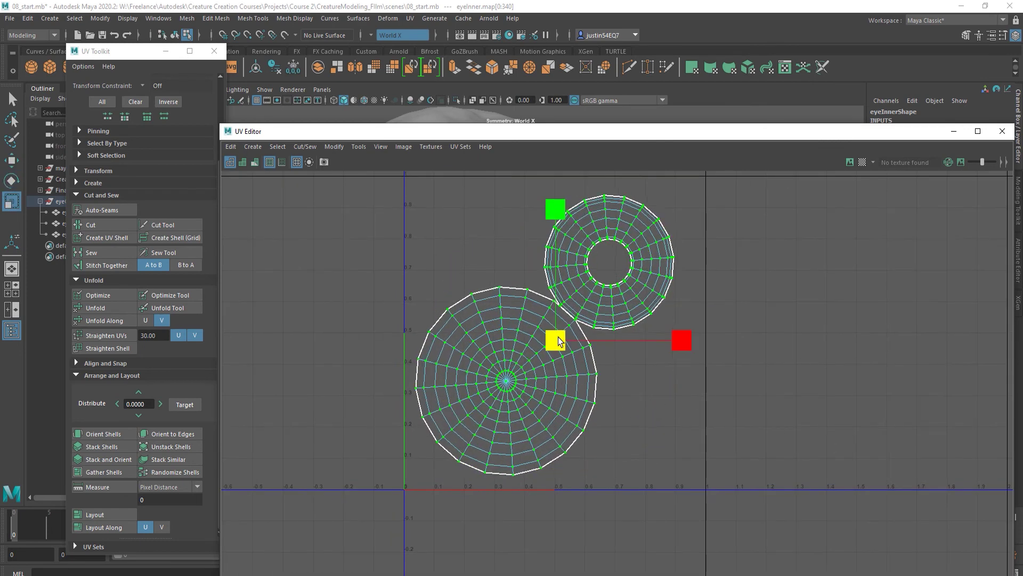
key(q)
key(w)
drag(553, 341, 571, 339)
key(r)
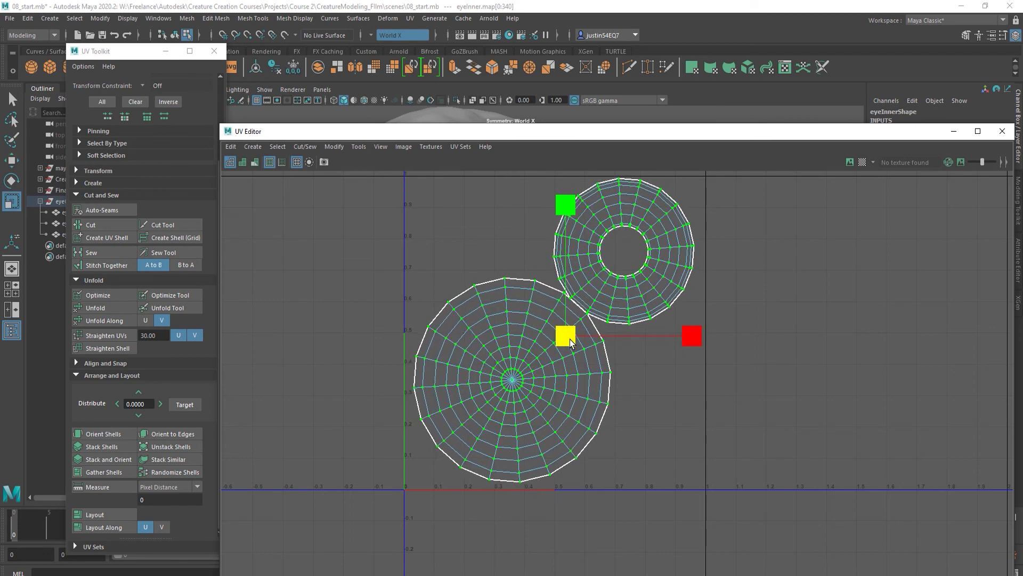
key(e)
click(648, 321)
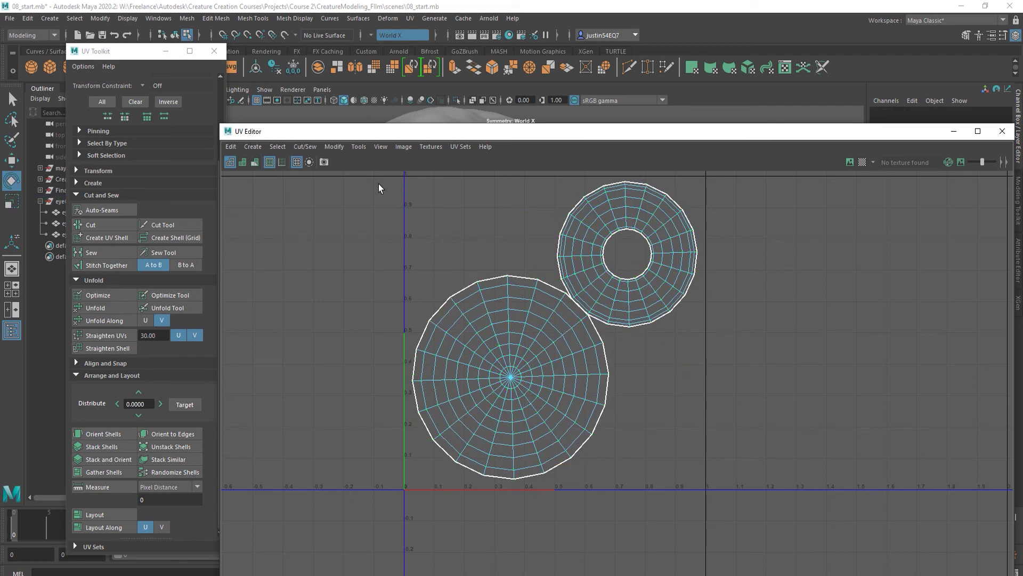
Show eyePupil's UVs together with eyeInner's, and move the small pupil shell into the empty area below the ring.
click(174, 34)
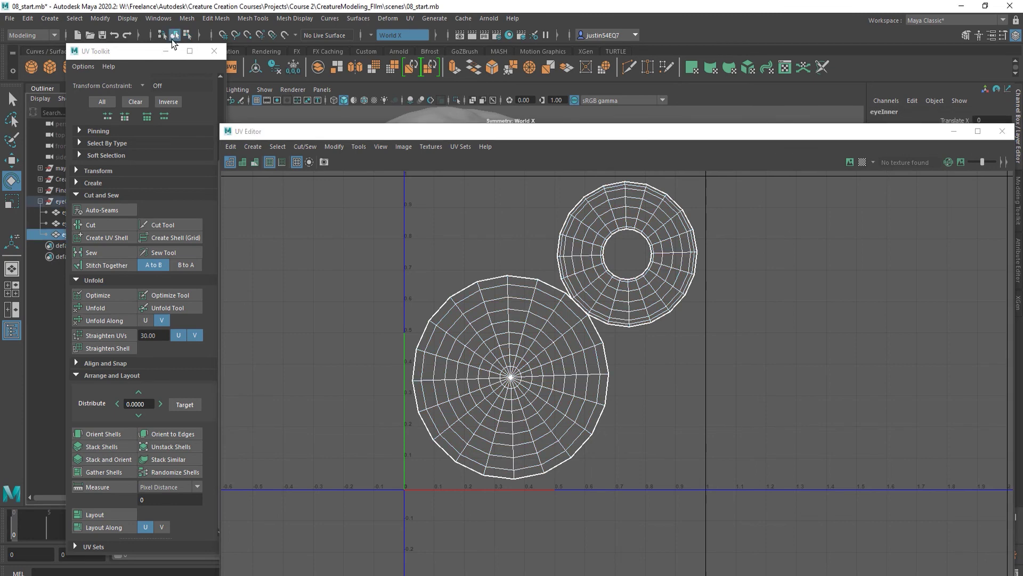
drag(152, 52, 196, 49)
ctrl+click(77, 223)
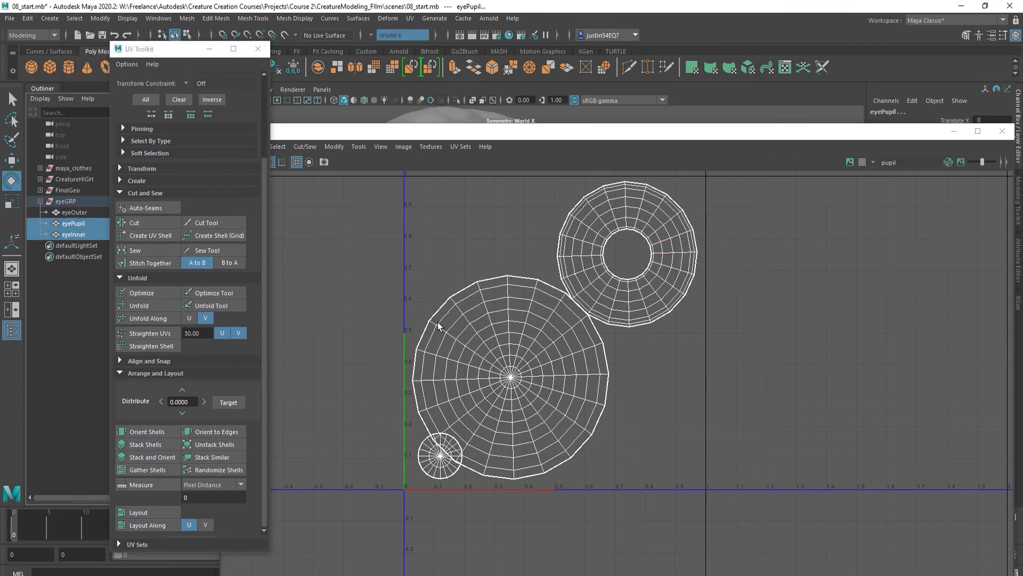
right_drag(408, 432, 446, 462)
double_click(440, 478)
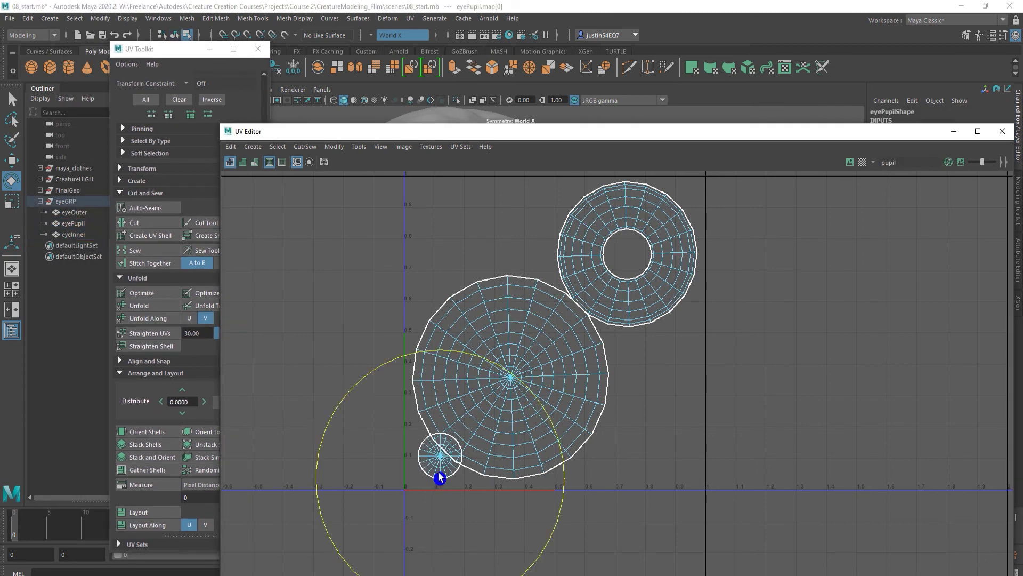
key(w)
drag(444, 469, 660, 433)
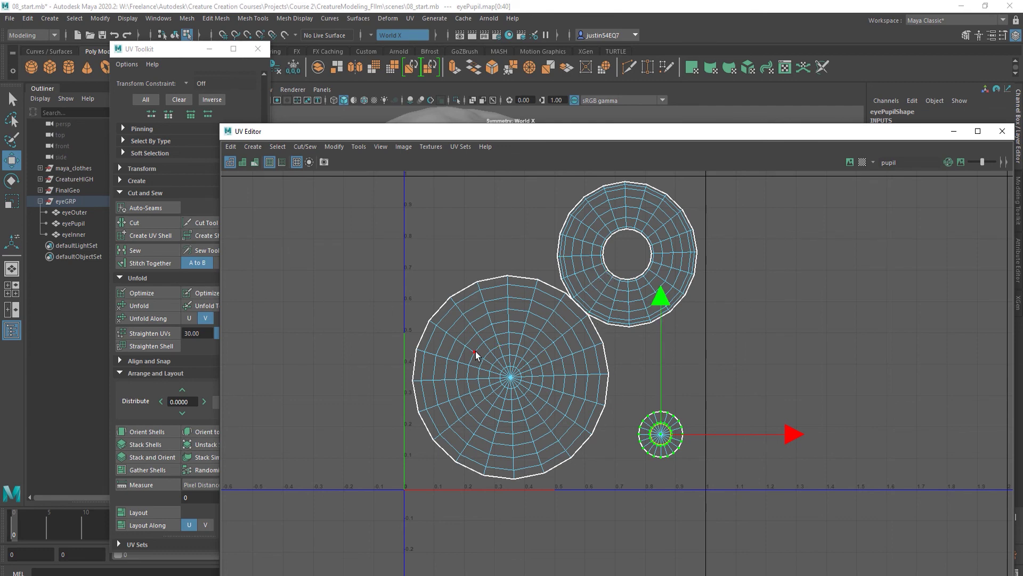
Close the UV Editor and the UV Toolkit, and return to object selection.
drag(659, 145, 470, 156)
click(813, 142)
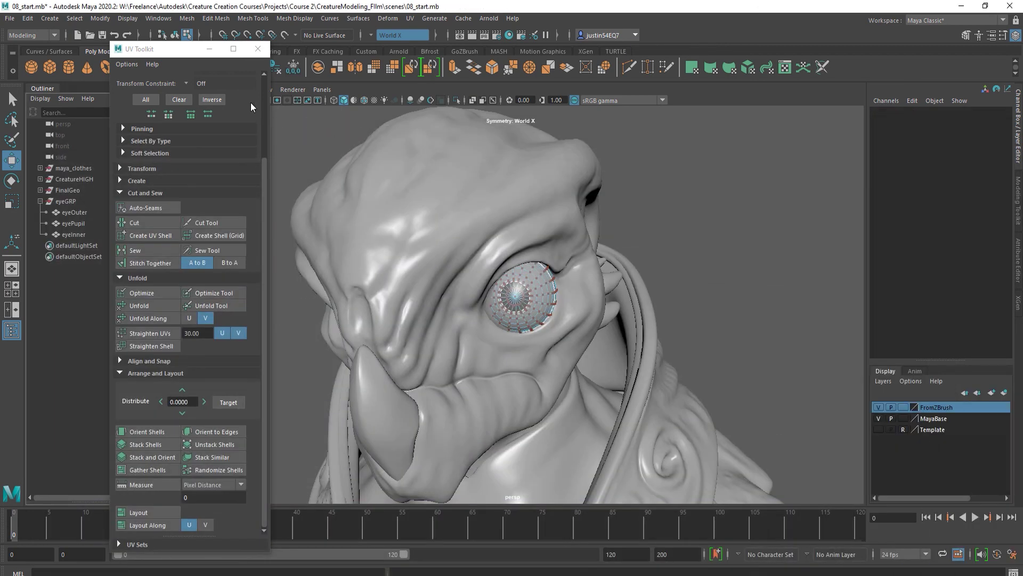
click(258, 48)
scroll(609, 321, down, 2)
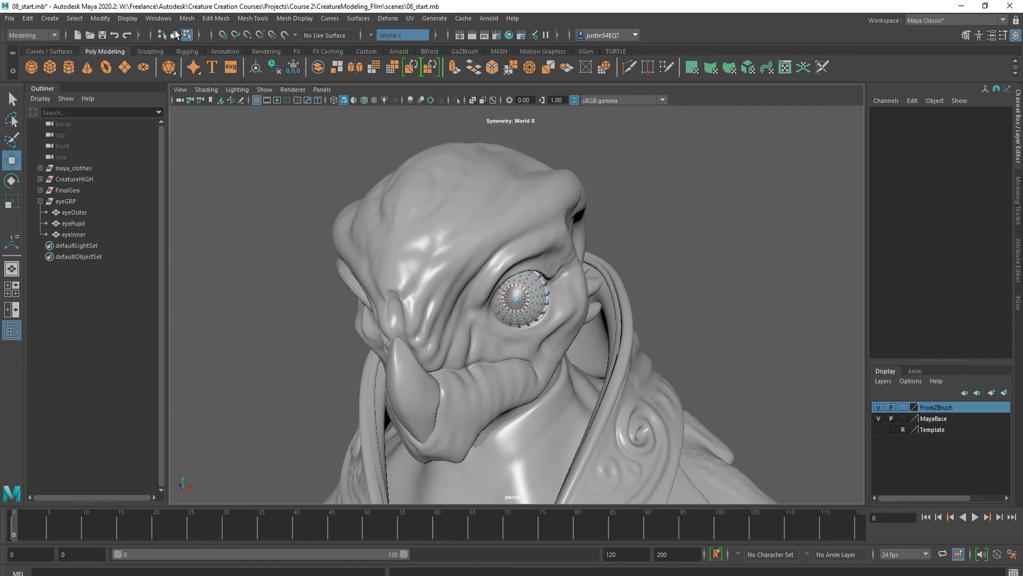
click(175, 33)
Delete the construction history of eyePupil and eyeInner.
alt+drag(496, 280, 576, 288)
scroll(577, 288, up, 2)
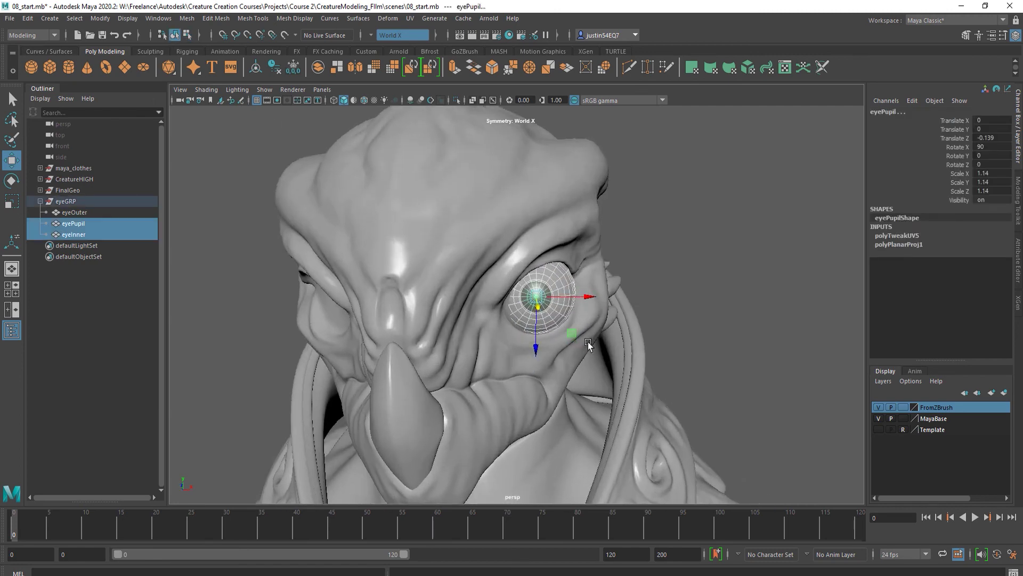
alt+drag(588, 345, 581, 341)
click(27, 18)
mouse_move(74, 151)
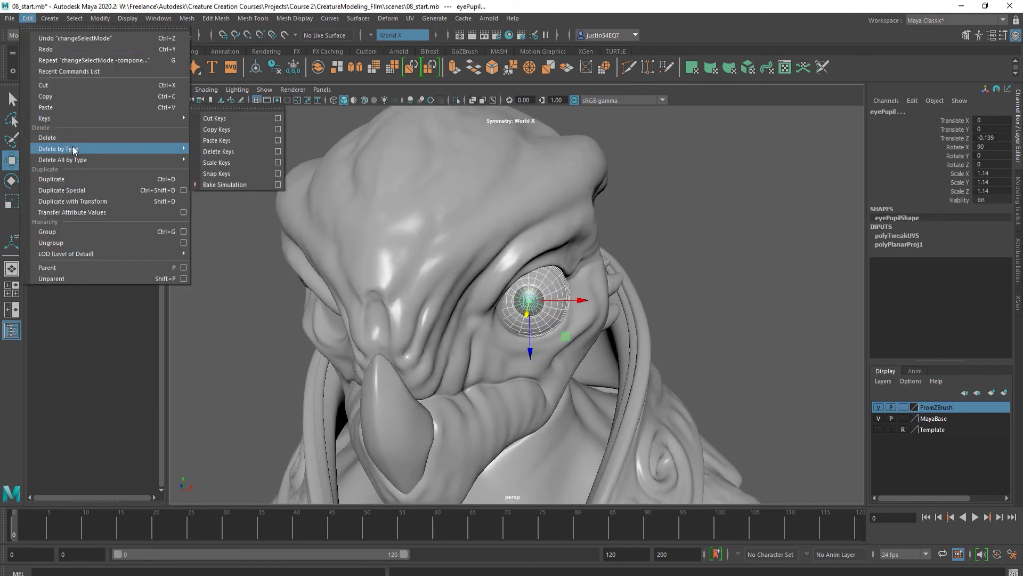
click(202, 150)
alt+drag(536, 271, 532, 290)
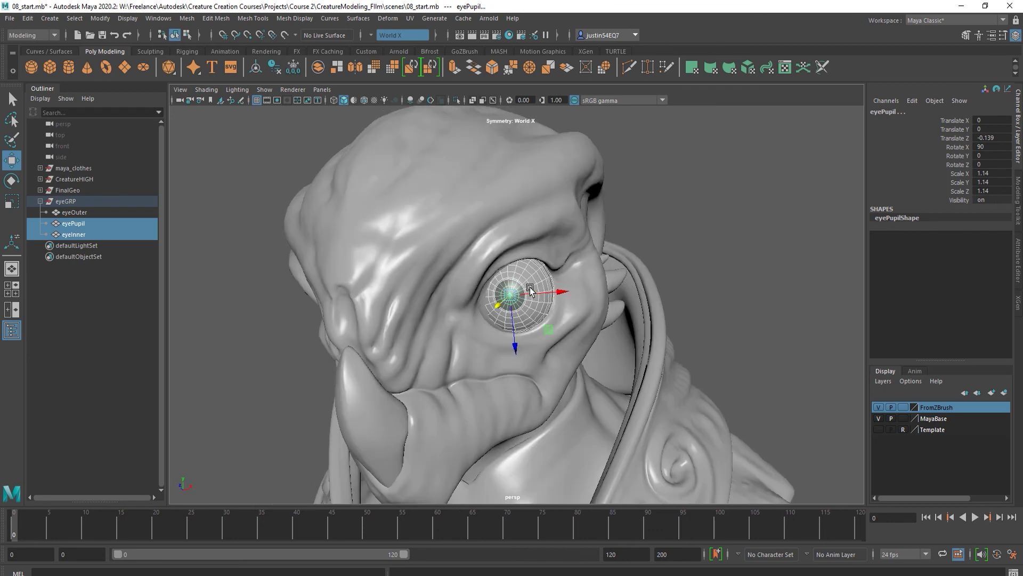
Select eyeOuter in eyeGRP and delete its construction history.
click(64, 202)
click(72, 213)
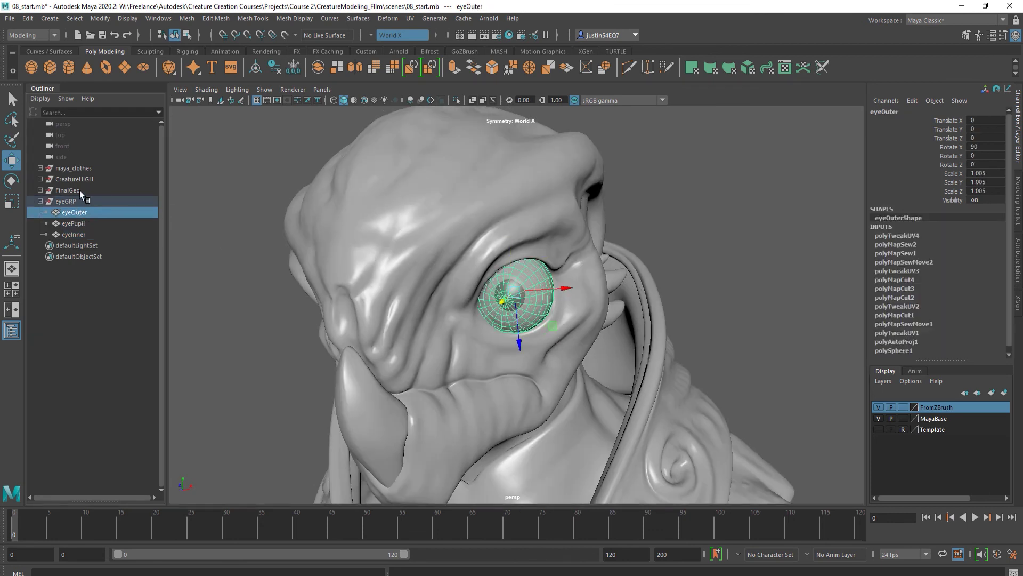
key(alt+shift+d)
Freeze the transformations of eyeOuter, eyePupil and eyeInner, and collapse eyeGRP.
shift+click(75, 235)
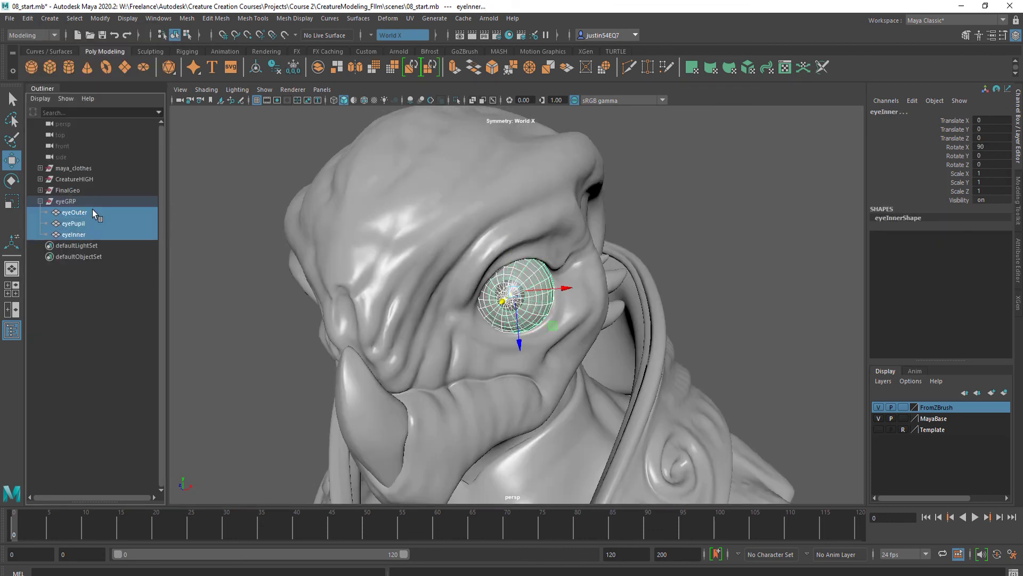
click(101, 19)
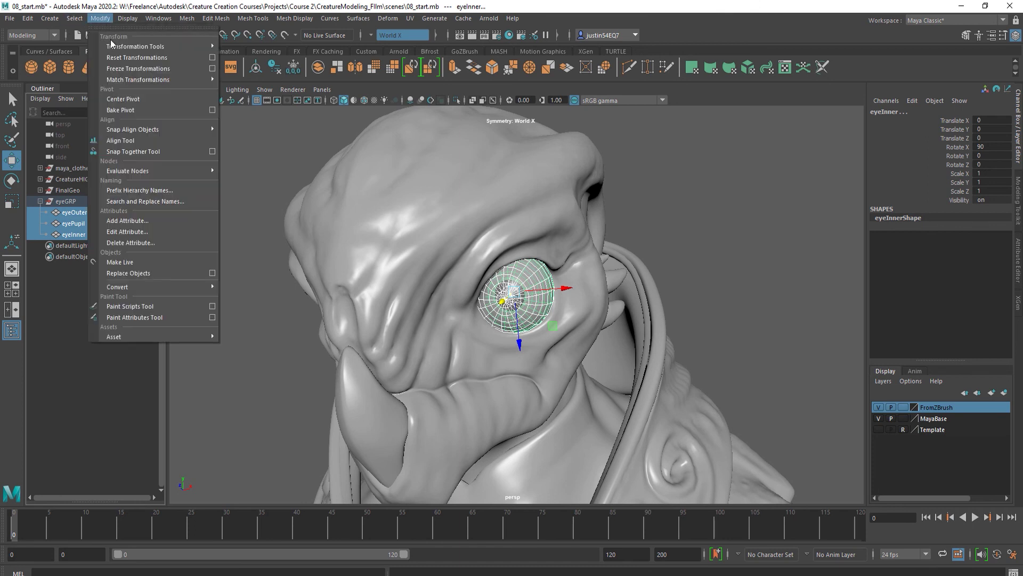
click(117, 69)
click(40, 201)
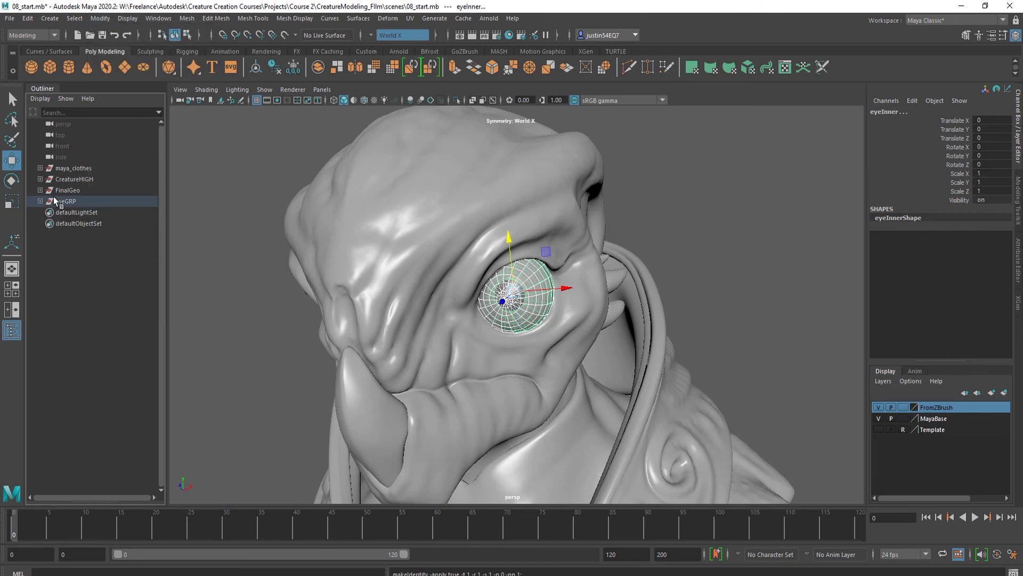
Place eyeGRP inside a new group and duplicate that group.
click(62, 201)
alt+drag(306, 209, 324, 220)
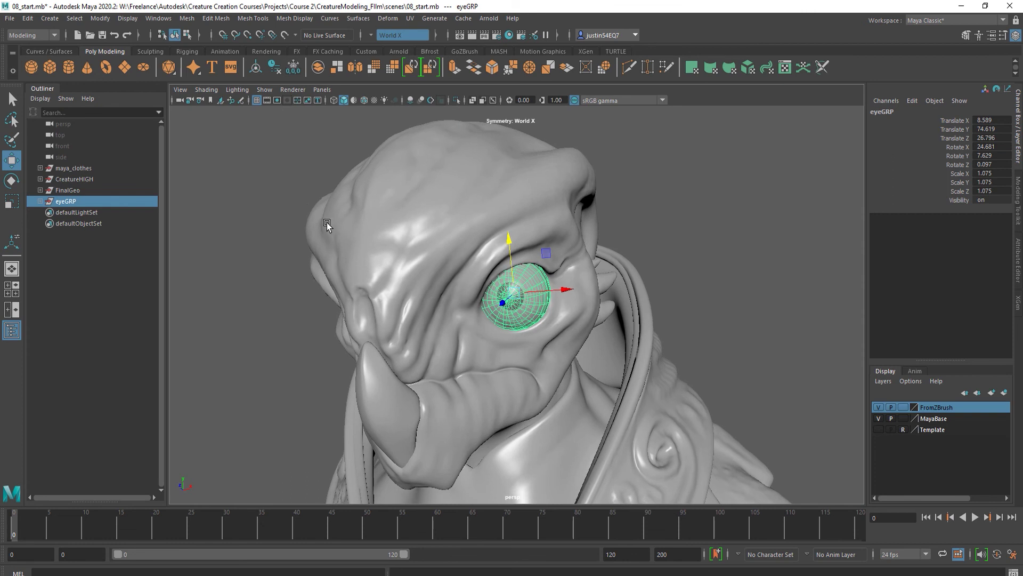
key(ctrl+g)
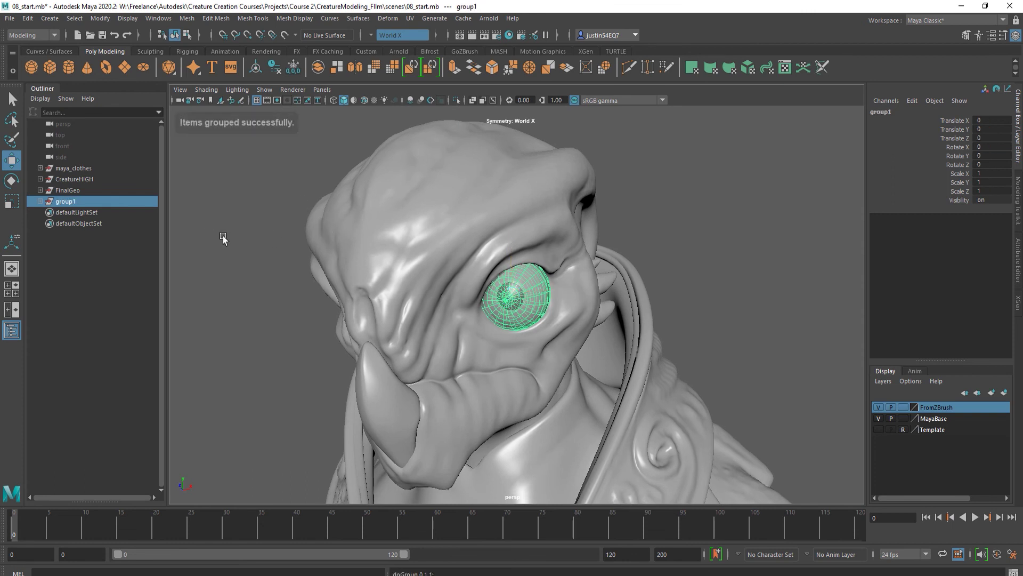
key(ctrl+g)
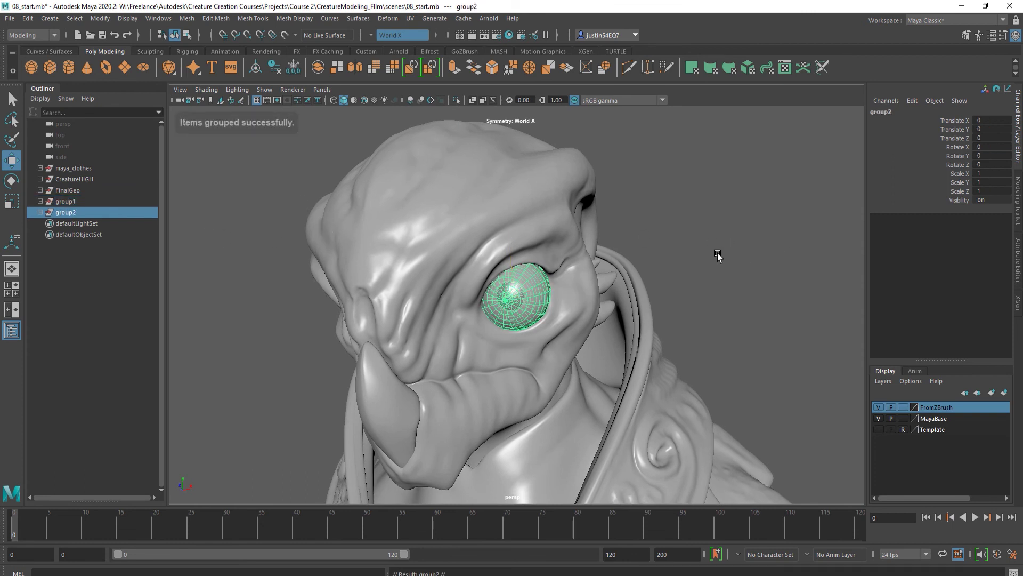
Mirror the duplicated eye group to the other socket by setting its Scale X to -1.
click(993, 175)
text(-)
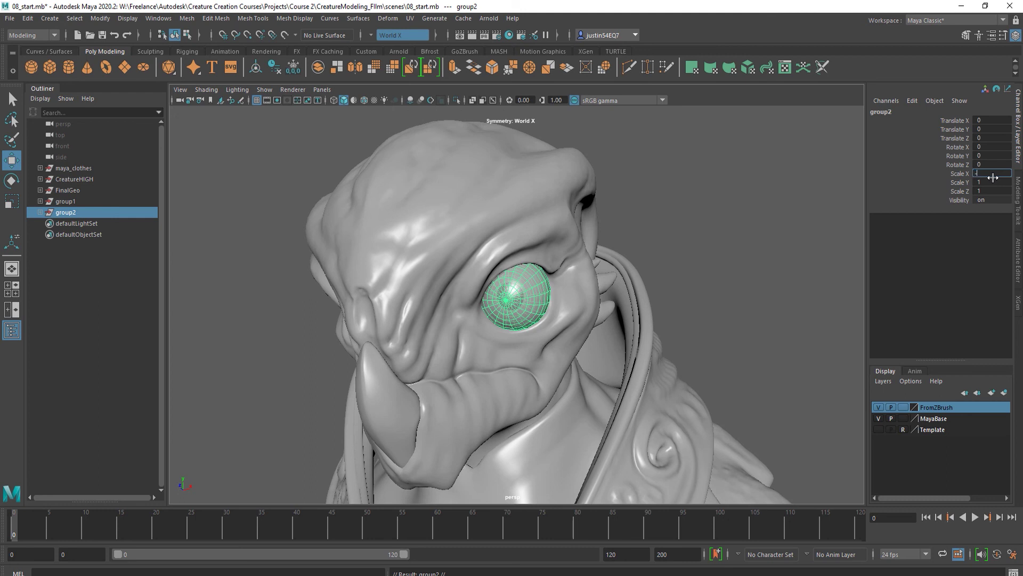
text(1)
key(Return)
alt+drag(525, 294, 573, 294)
alt+right_drag(573, 294, 523, 292)
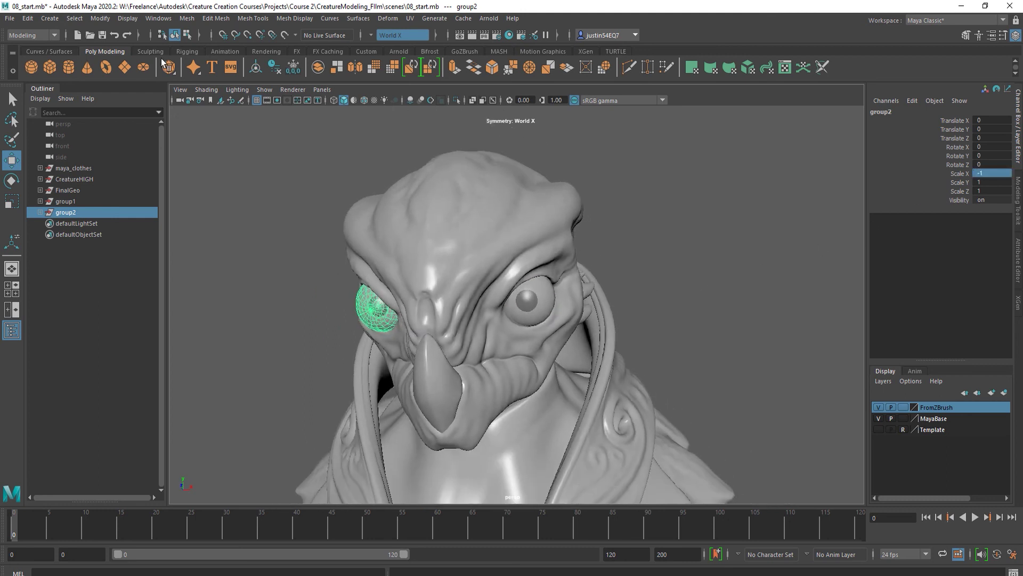
Freeze the mirrored eye group's transformations and deselect it.
click(101, 18)
click(128, 65)
click(282, 220)
alt+drag(283, 220, 408, 291)
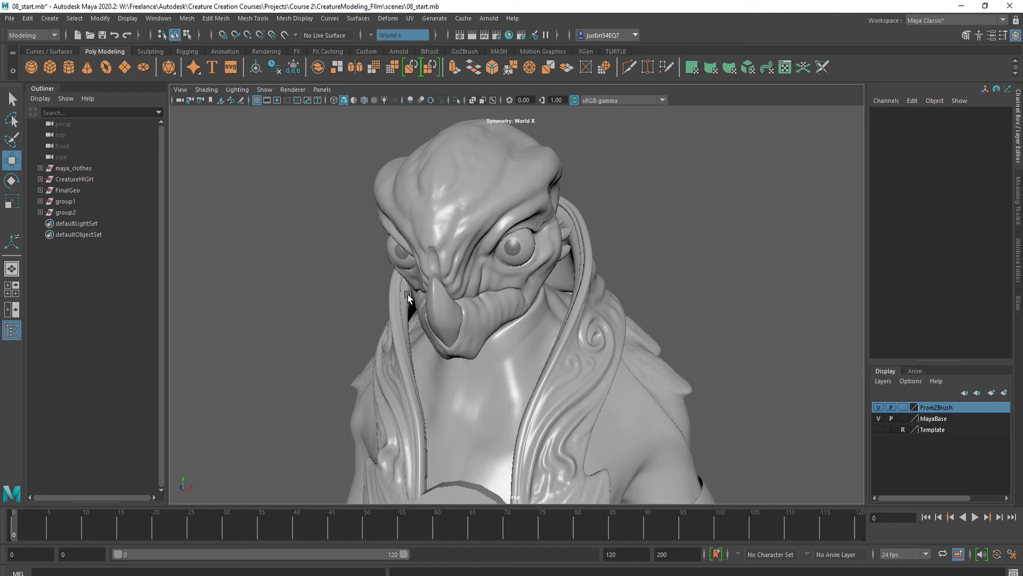
alt+middle_drag(551, 368, 536, 319)
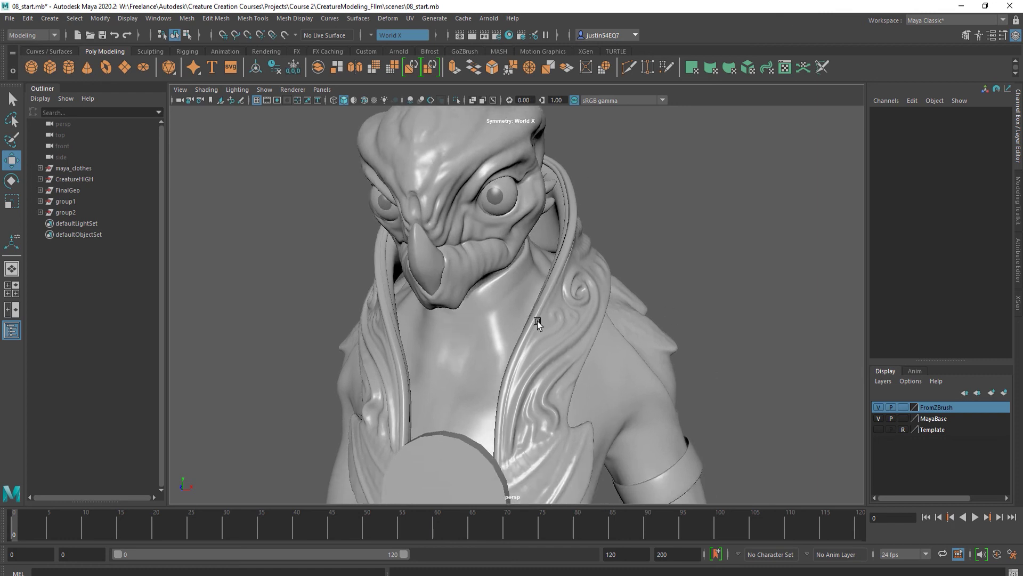